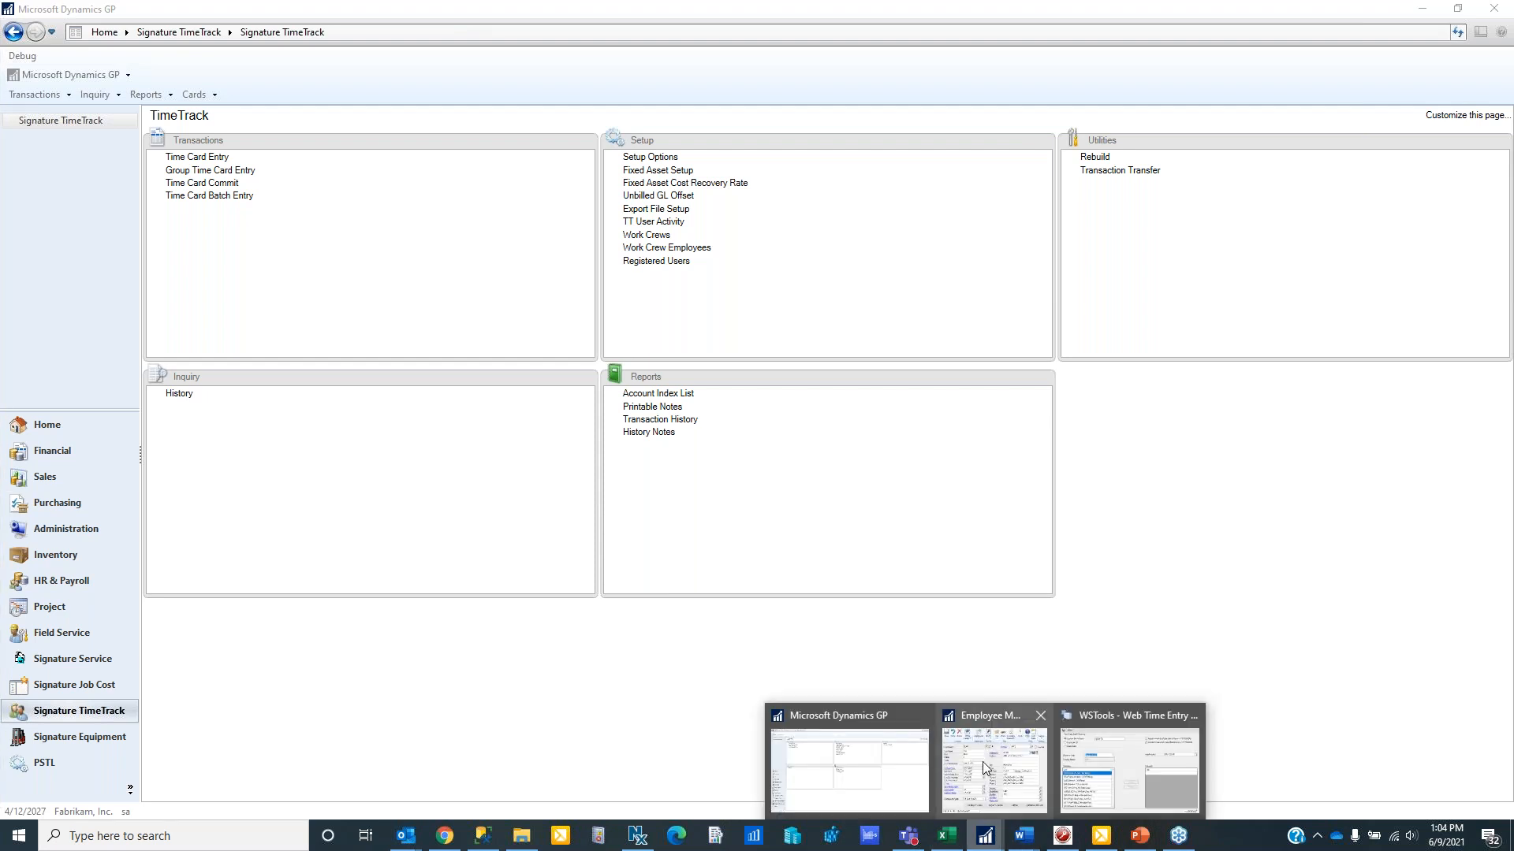
# - Check the web login and password fields in the employee's Internet Information from Employee Maintenance, and close both windows
pyautogui.click(983, 769)
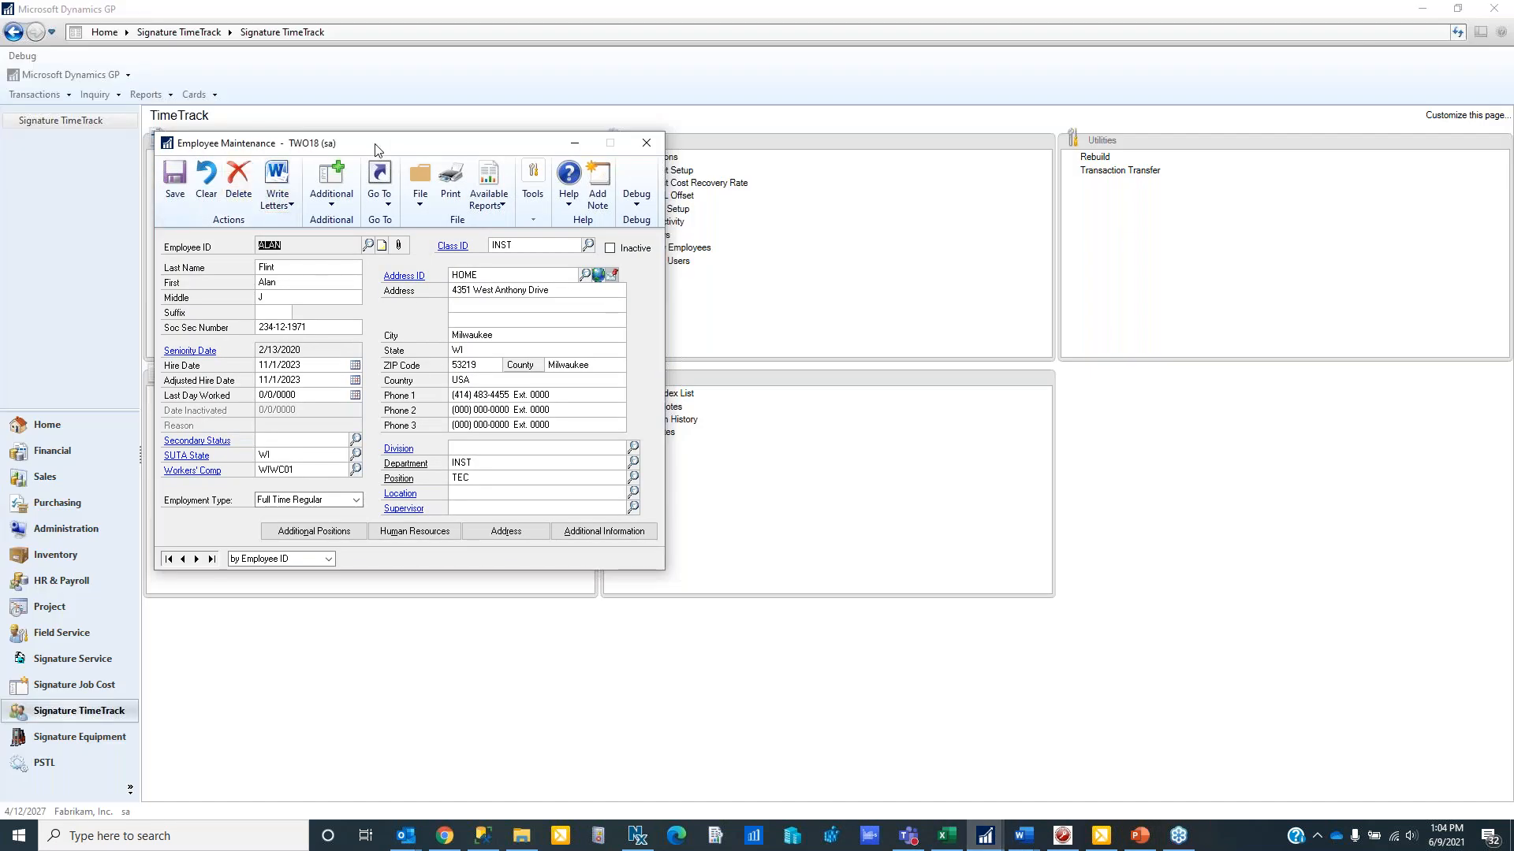
pyautogui.moveTo(371, 152); pyautogui.dragTo(395, 161)
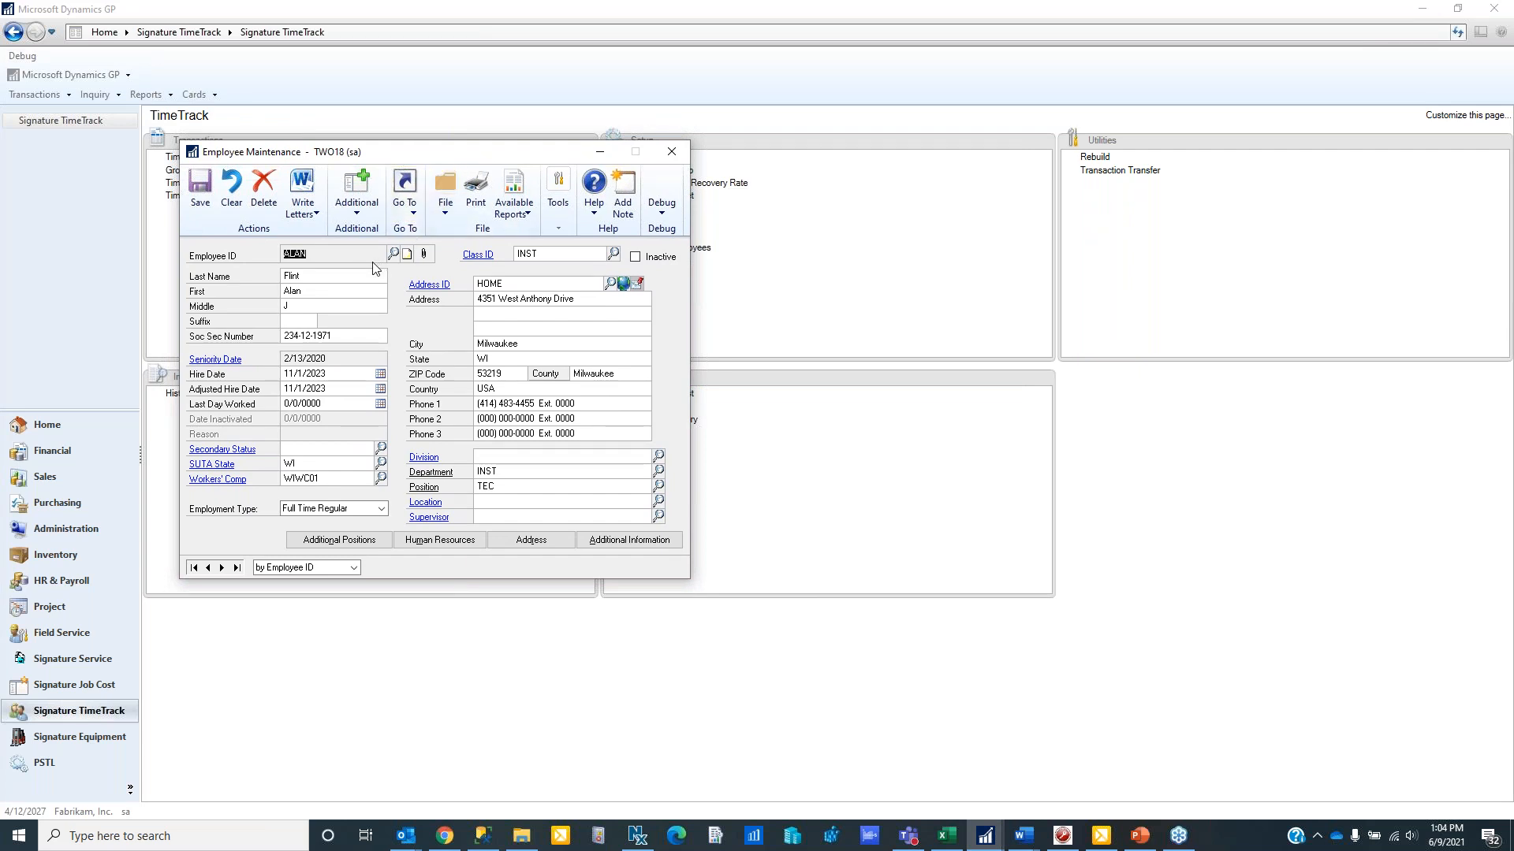
pyautogui.click(623, 284)
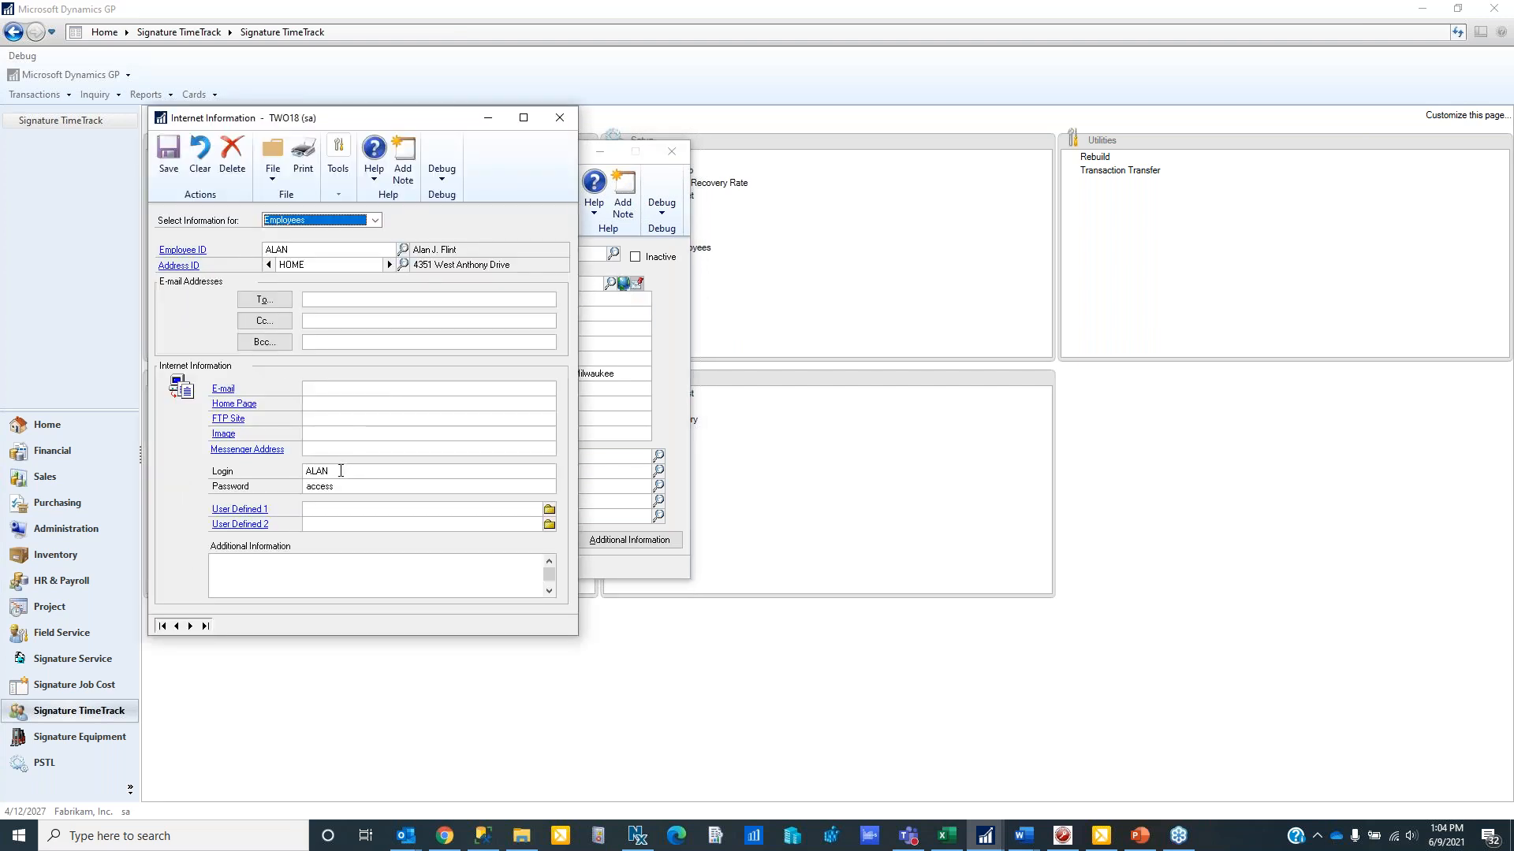
pyautogui.doubleClick(340, 471)
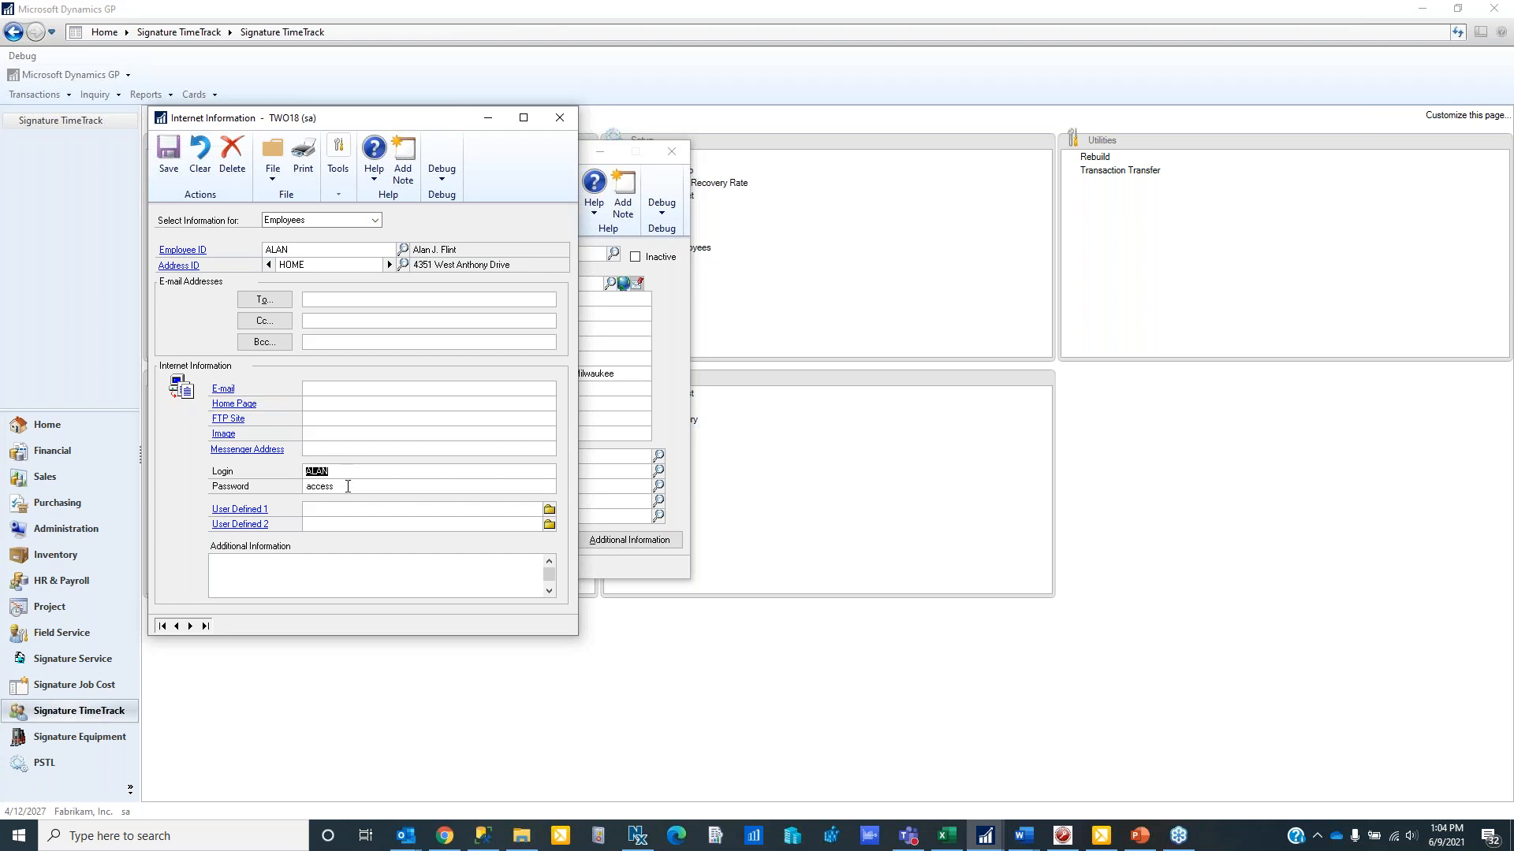
pyautogui.doubleClick(347, 486)
pyautogui.click(352, 487)
pyautogui.click(559, 119)
pyautogui.click(665, 157)
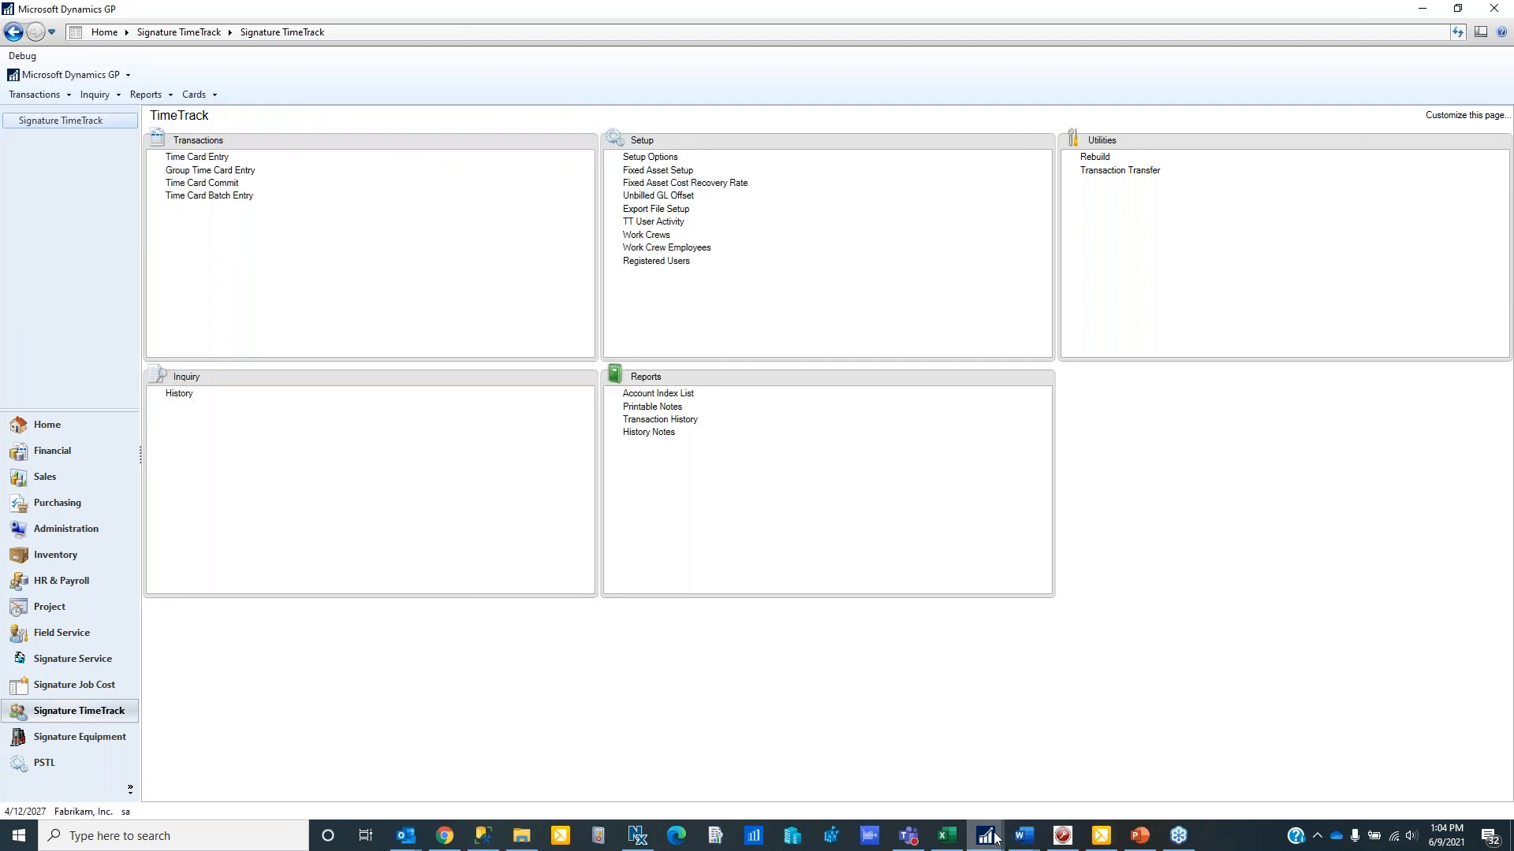
# - Review the custom batch name and the Show on Web choices in the WSTools Web Time Entry Setup window
pyautogui.moveTo(997, 839)
pyautogui.click(1061, 753)
pyautogui.moveTo(258, 18); pyautogui.dragTo(423, 111)
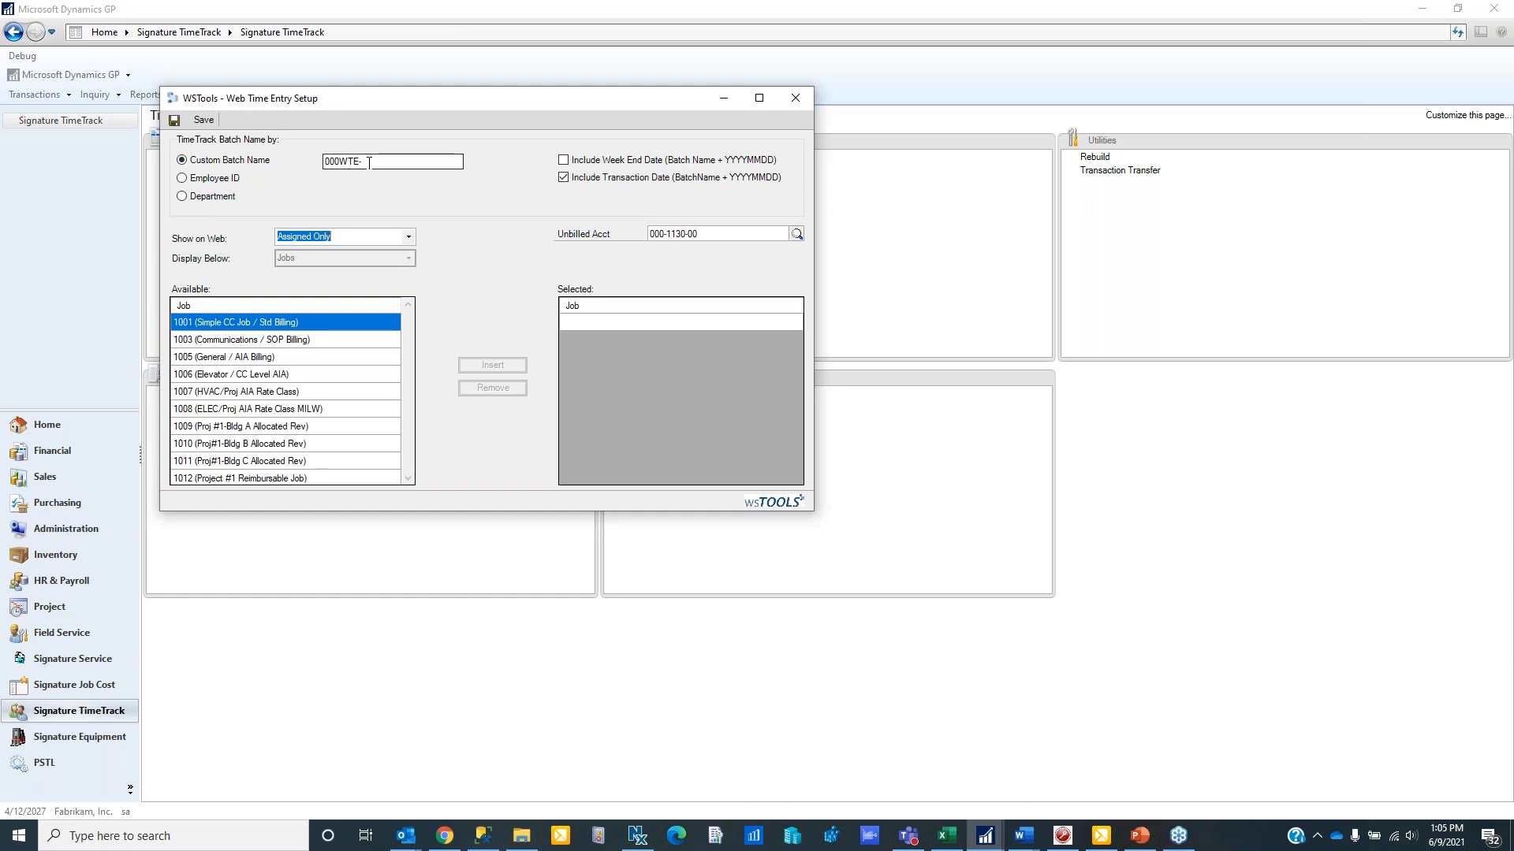
pyautogui.click(334, 158)
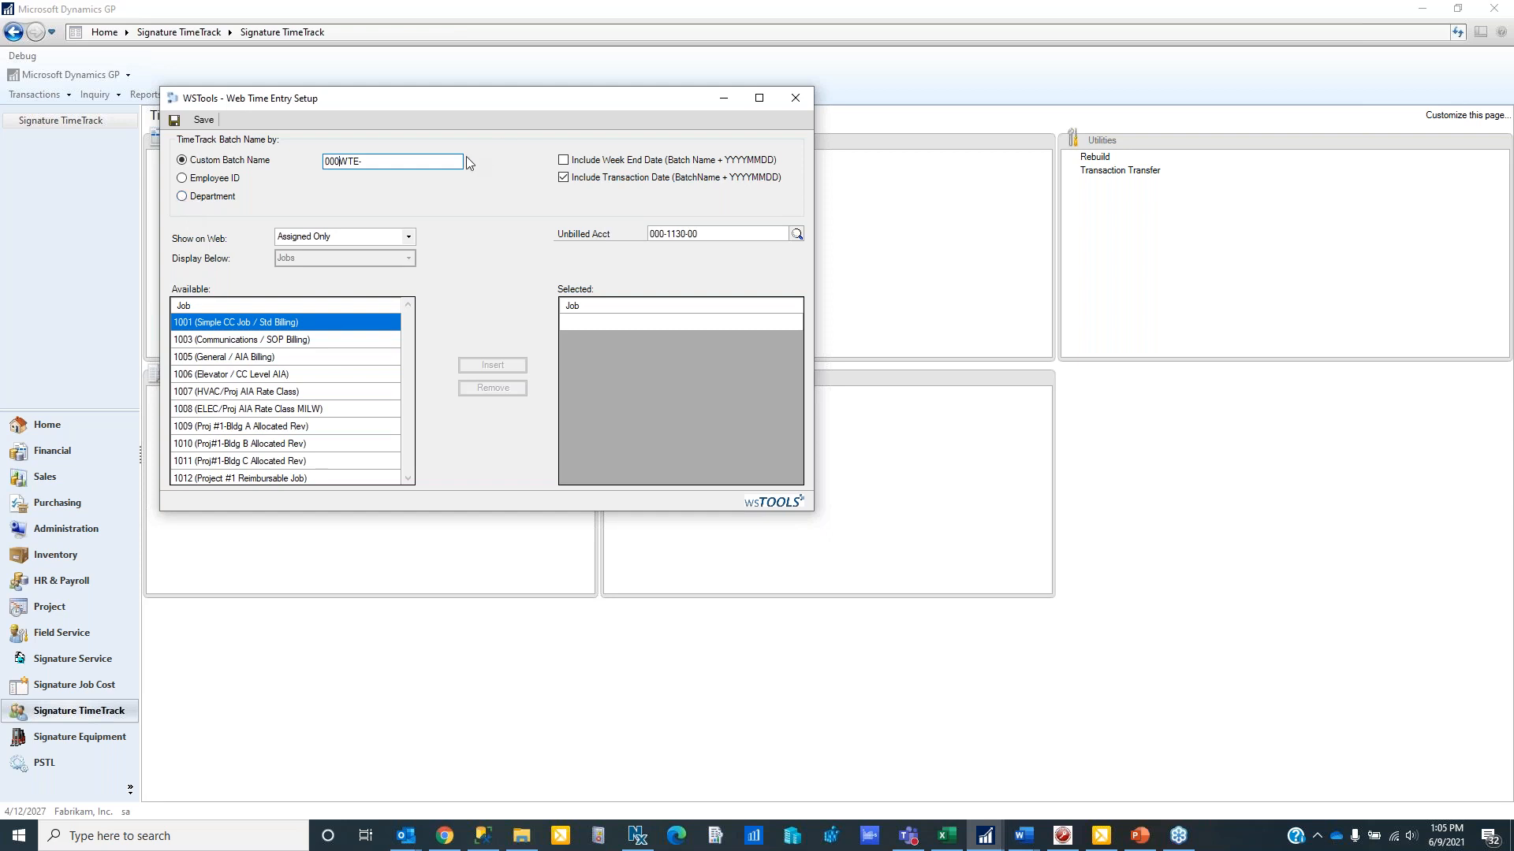
pyautogui.click(384, 160)
pyautogui.click(409, 237)
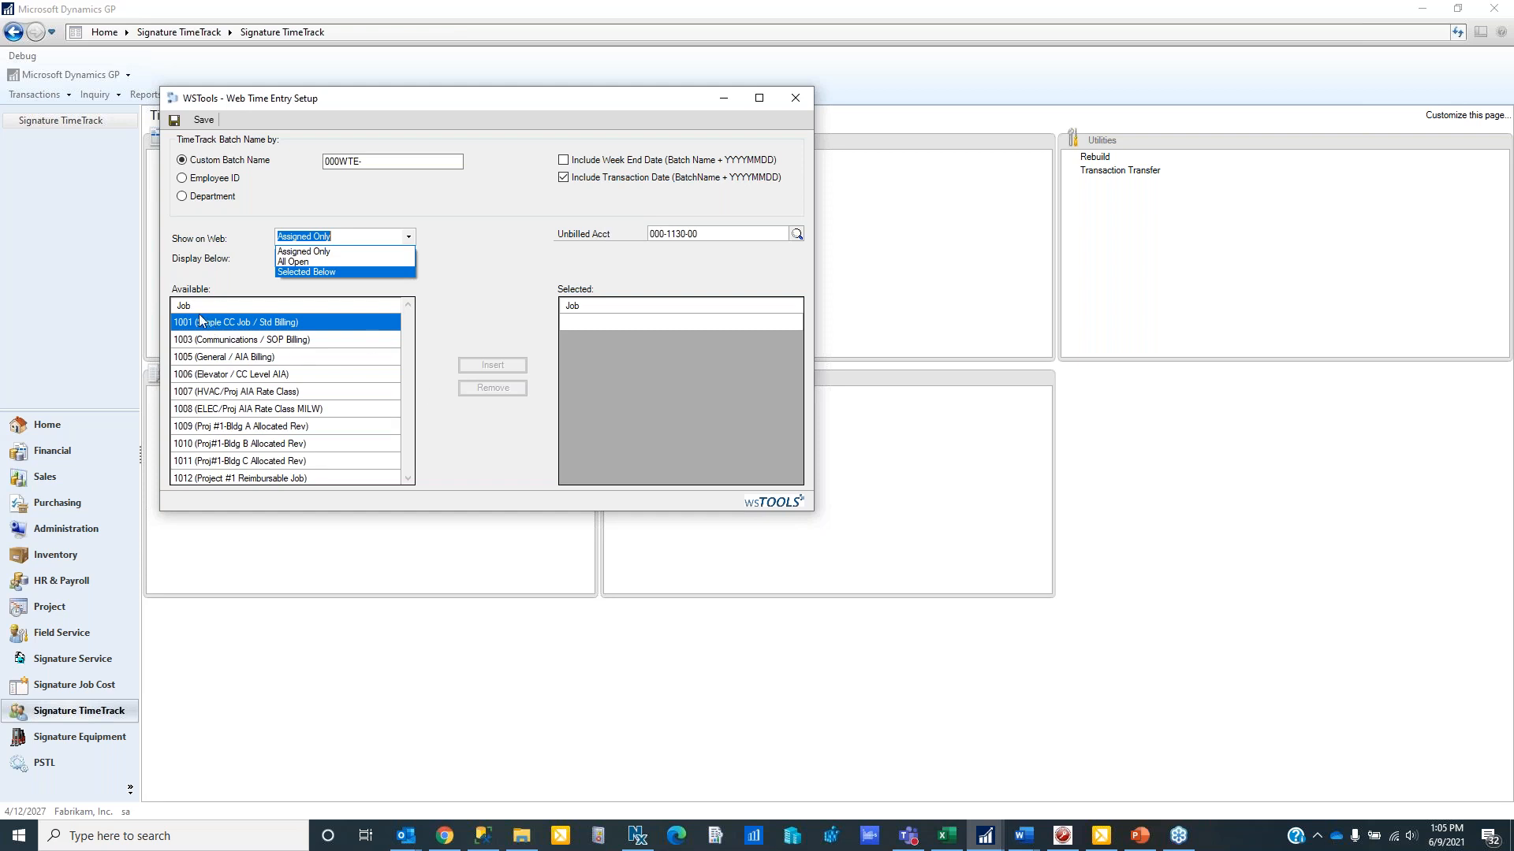
pyautogui.click(453, 274)
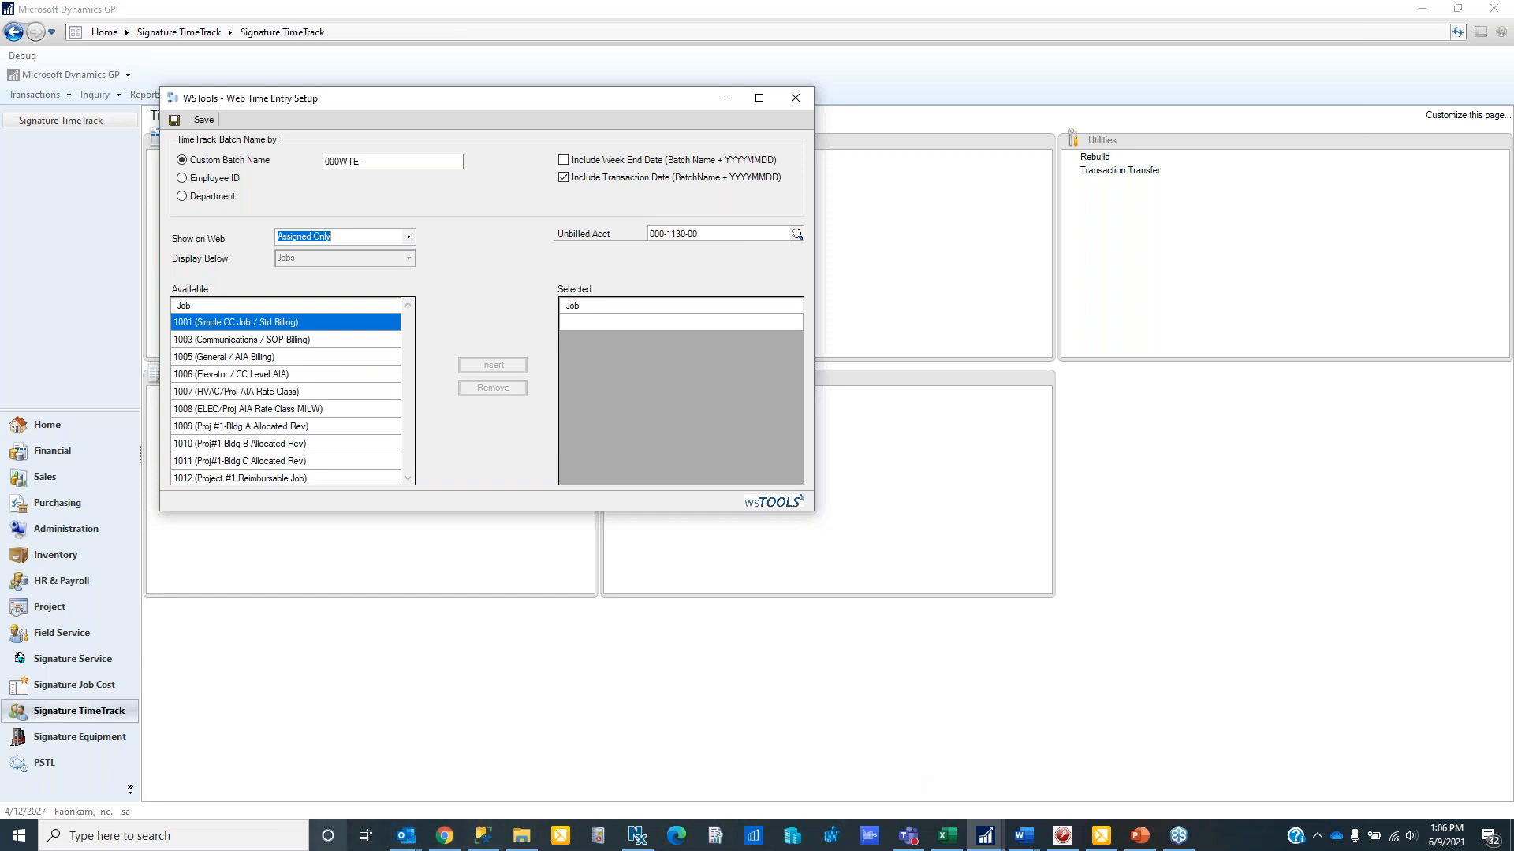
# - Switch to the Web Time Entry login page in Chrome and log in with the employee's login and password
pyautogui.click(445, 836)
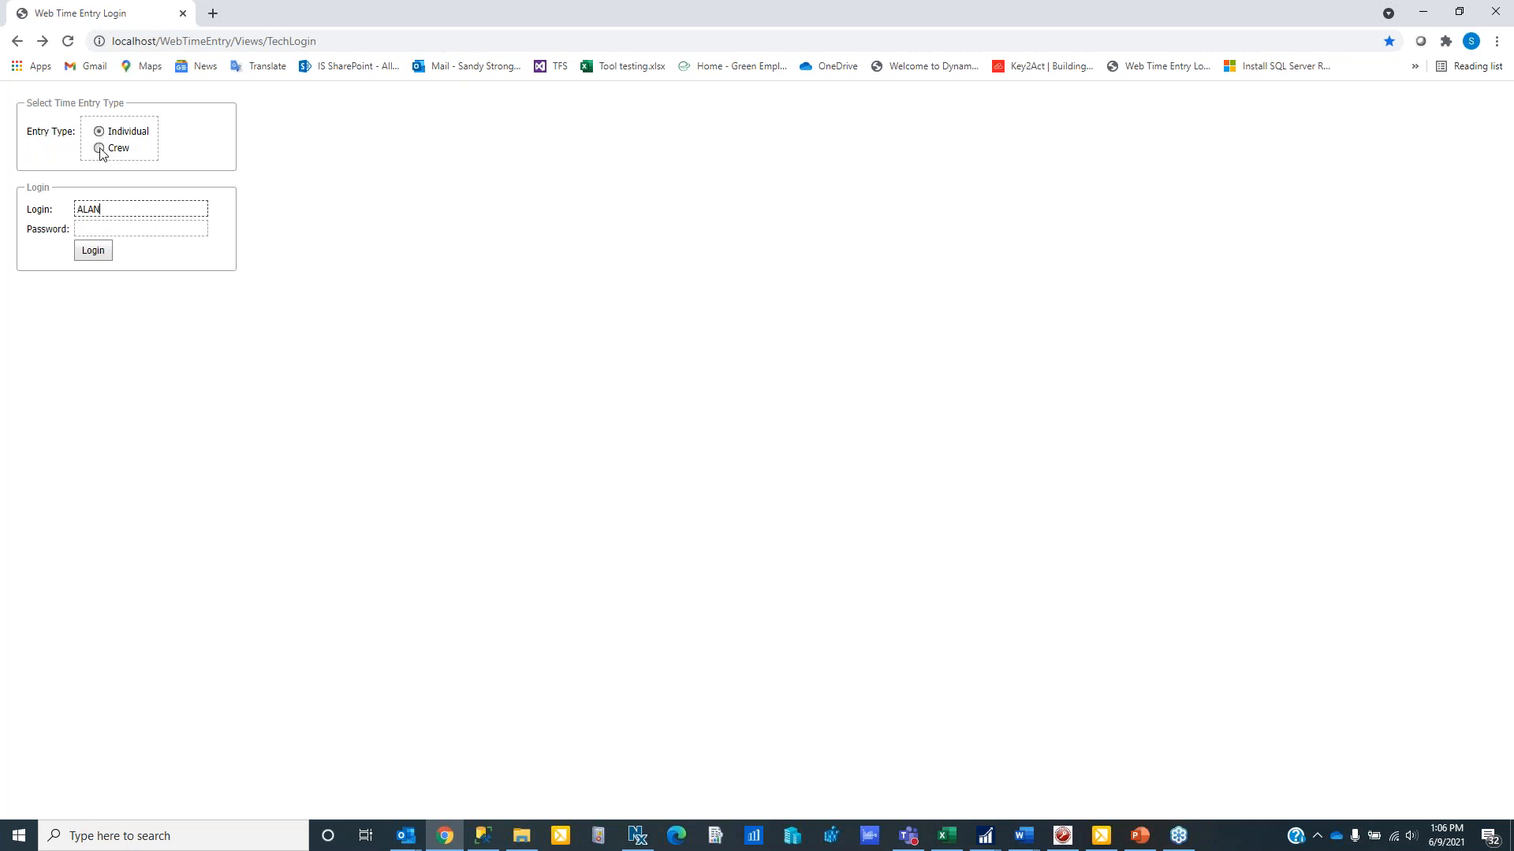
pyautogui.click(109, 227)
pyautogui.write('al')
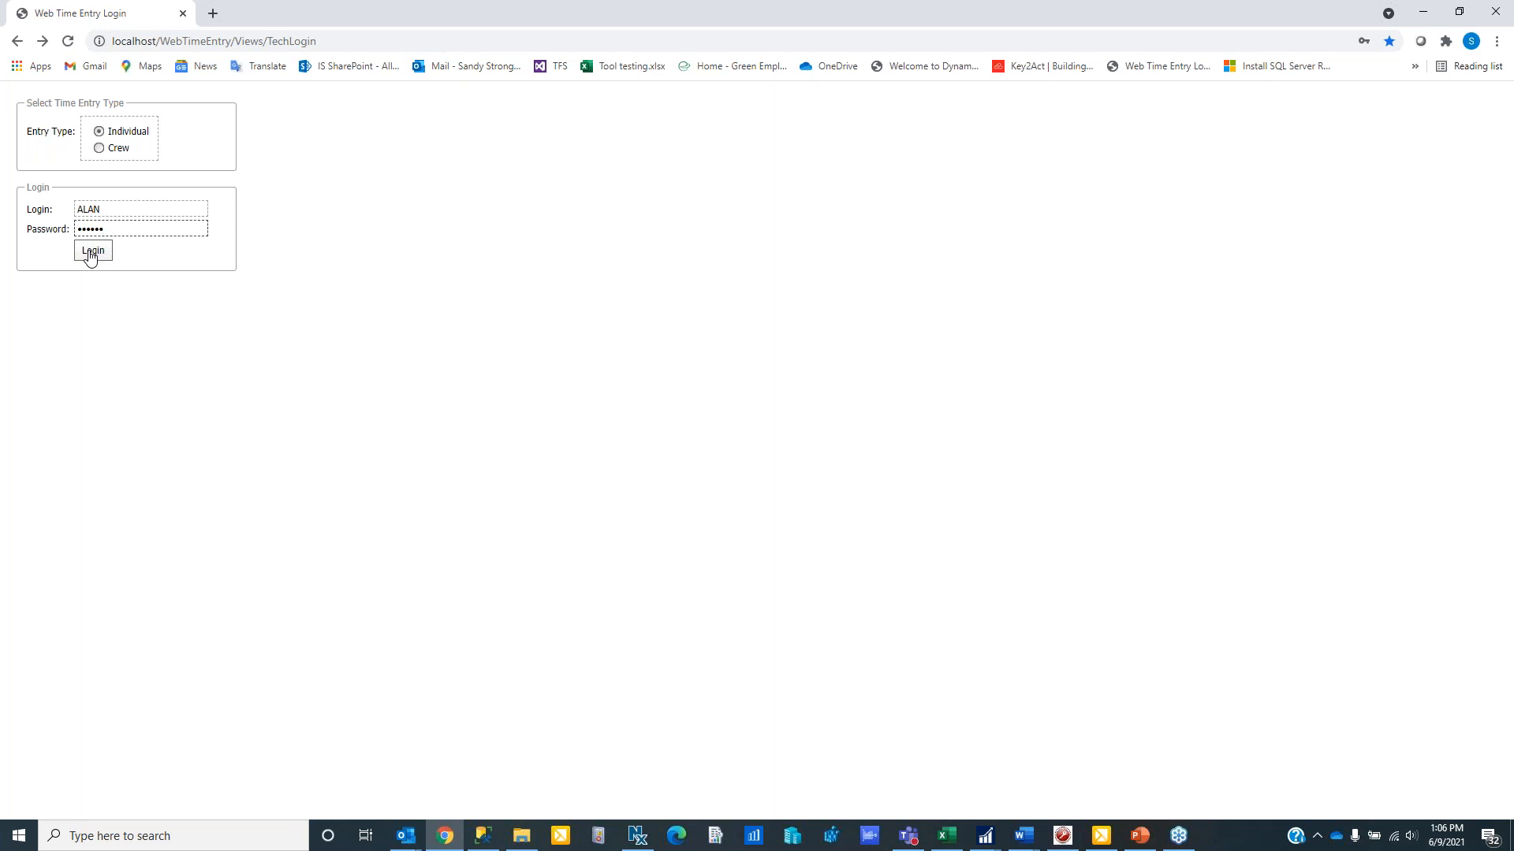
pyautogui.click(90, 253)
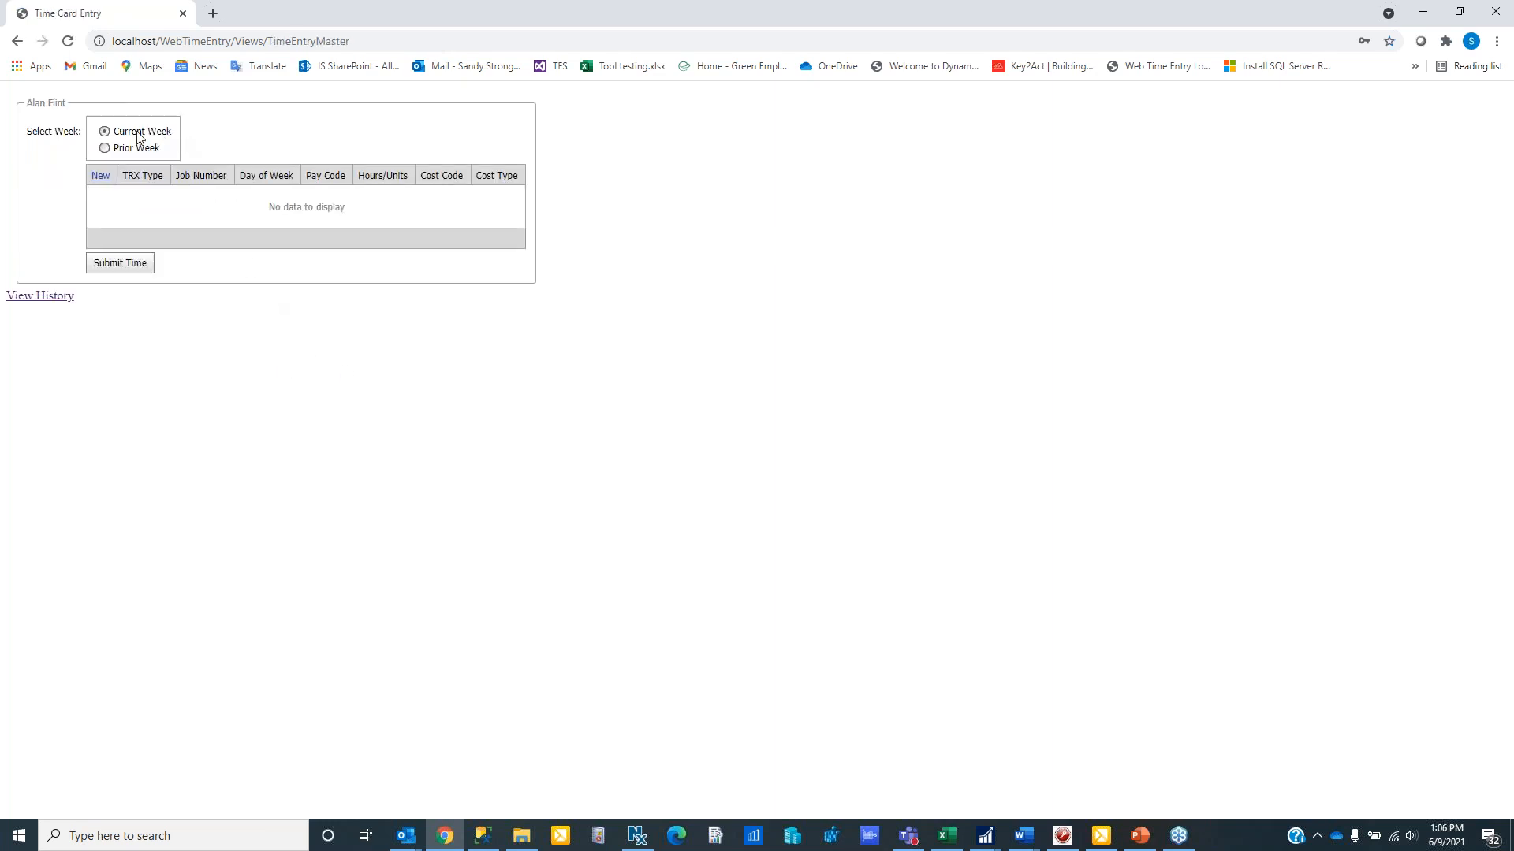
# - Start a new time entry with transaction type JOB COST and weekday WEDNESDAY
pyautogui.click(100, 182)
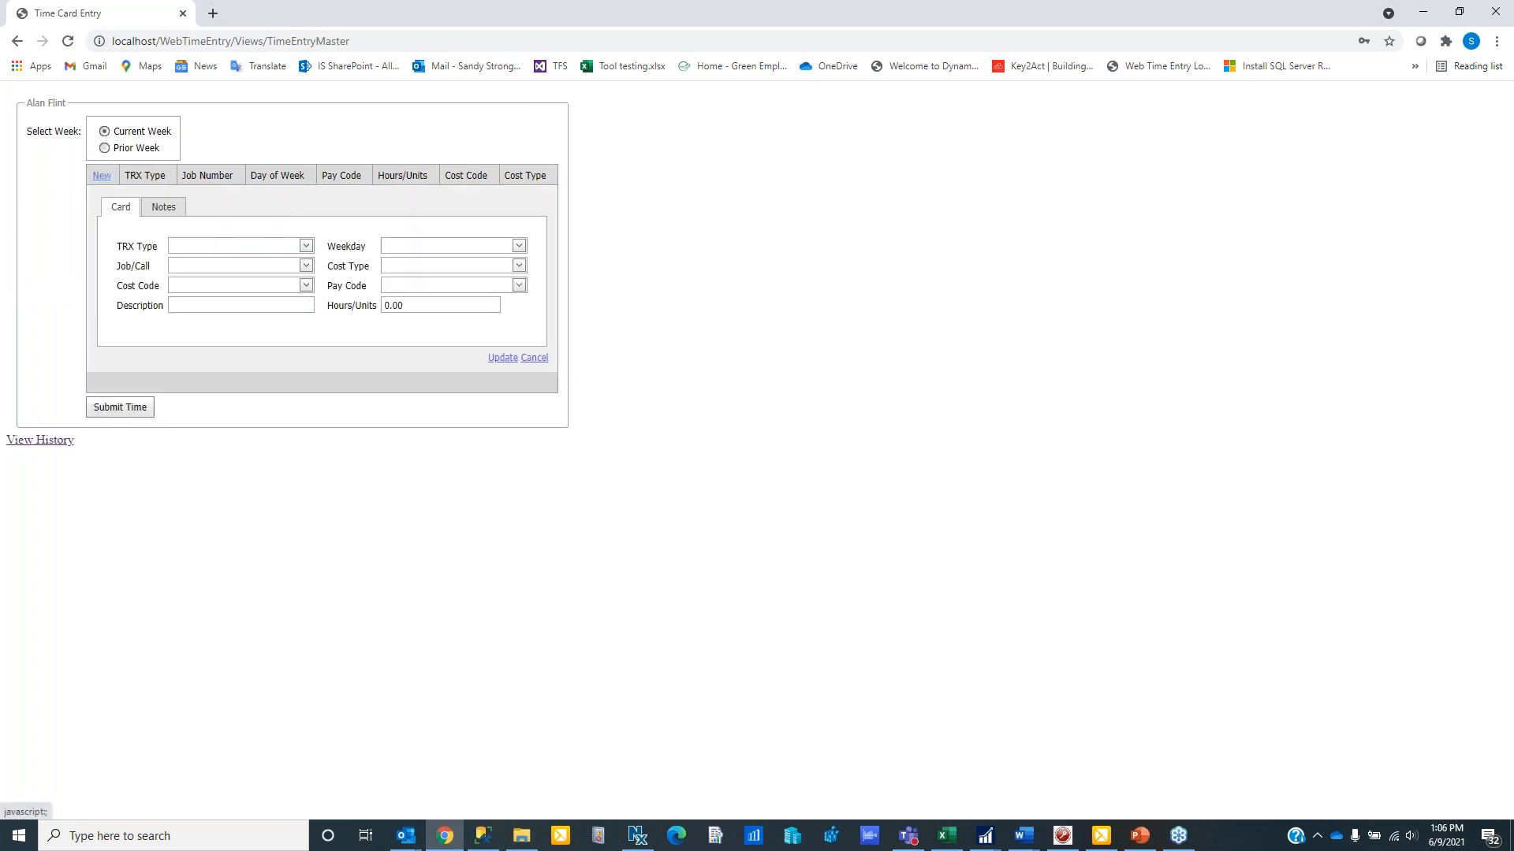
pyautogui.click(306, 248)
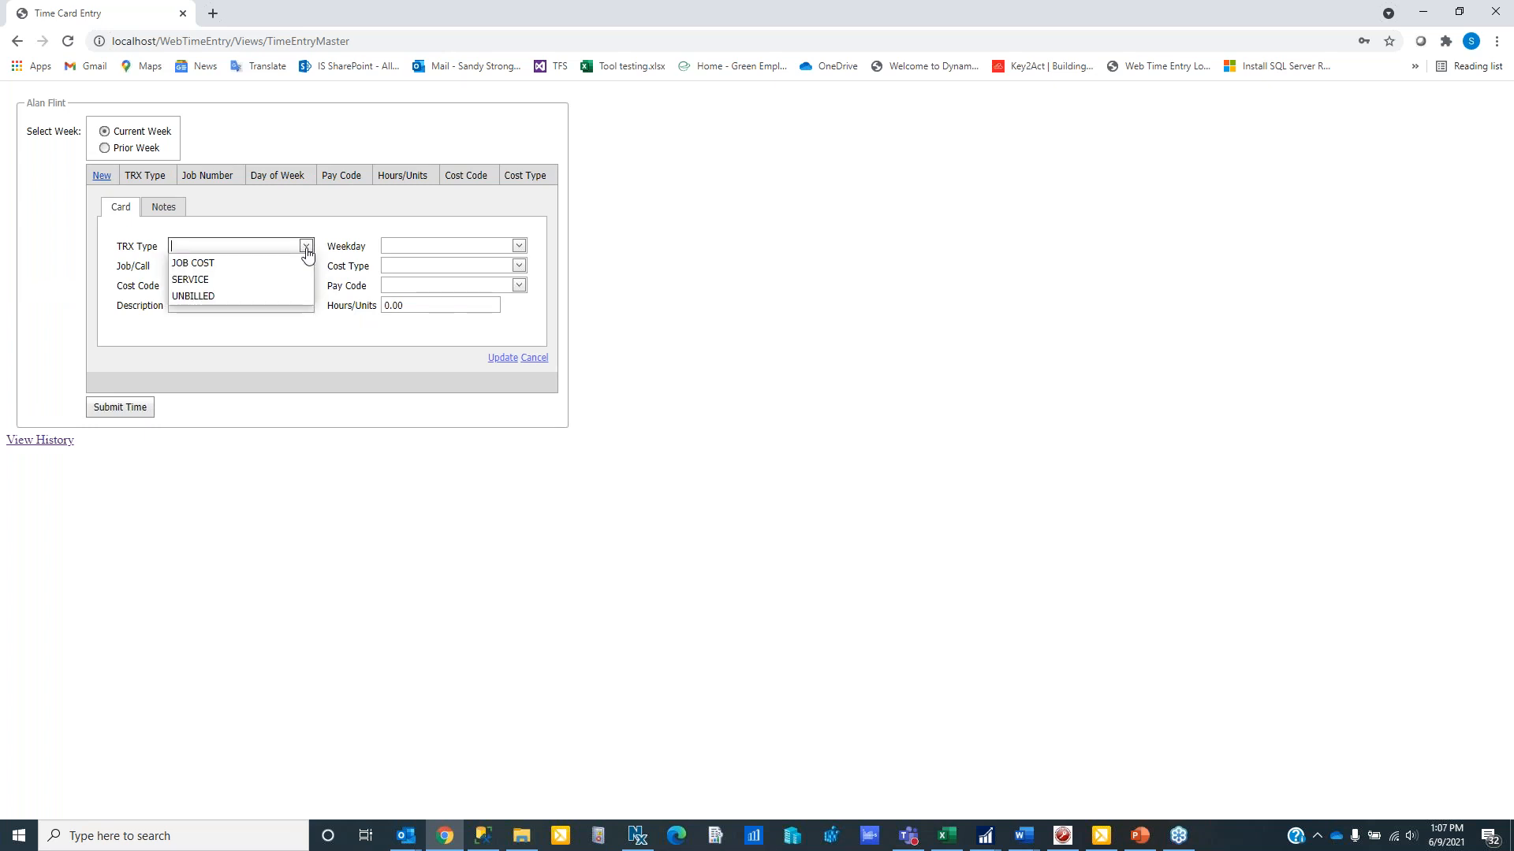
pyautogui.click(266, 258)
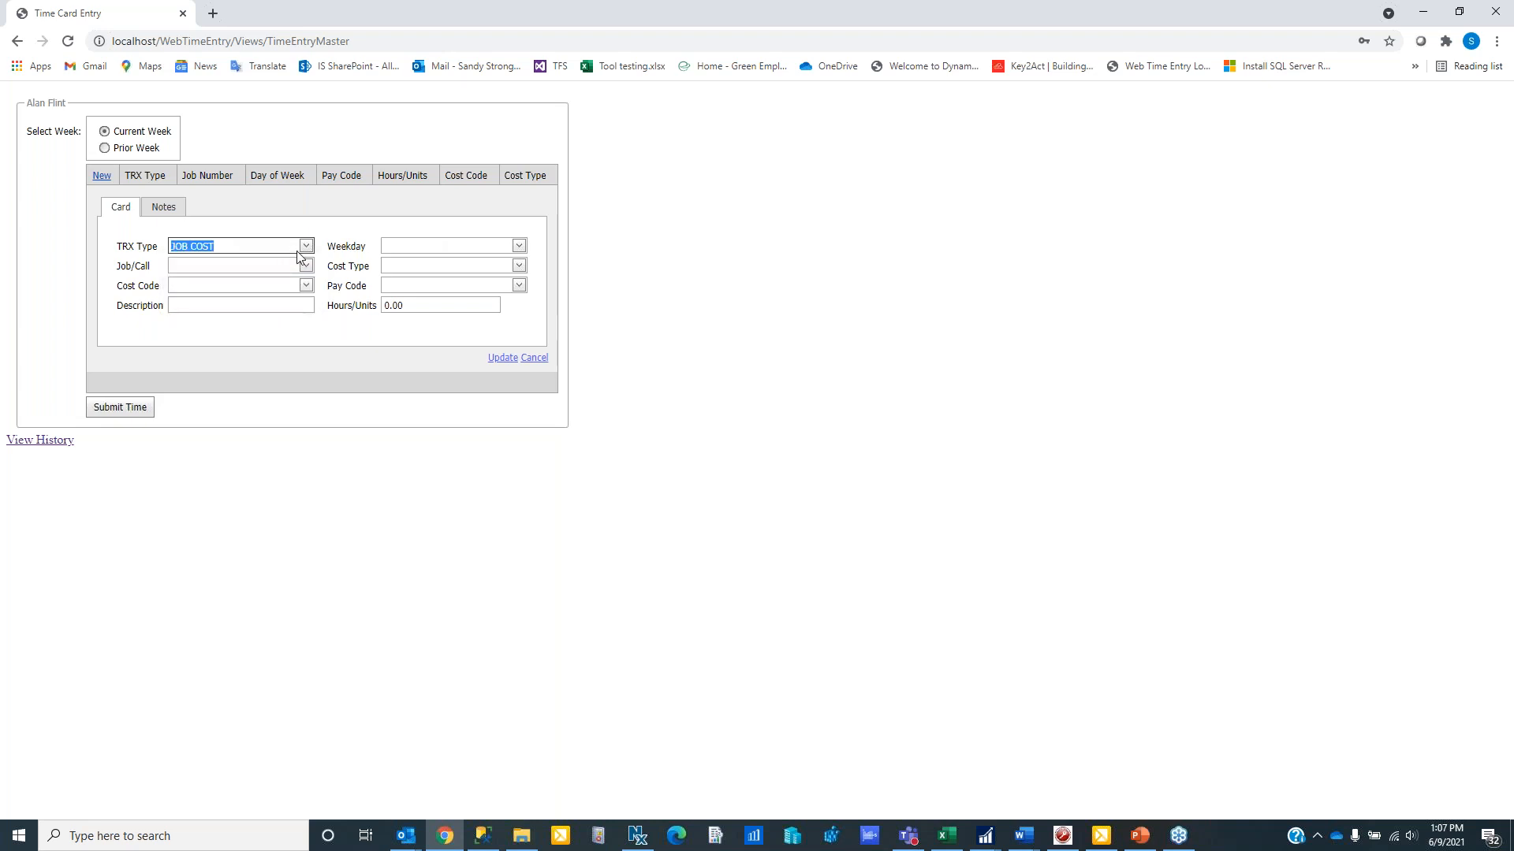
pyautogui.click(304, 248)
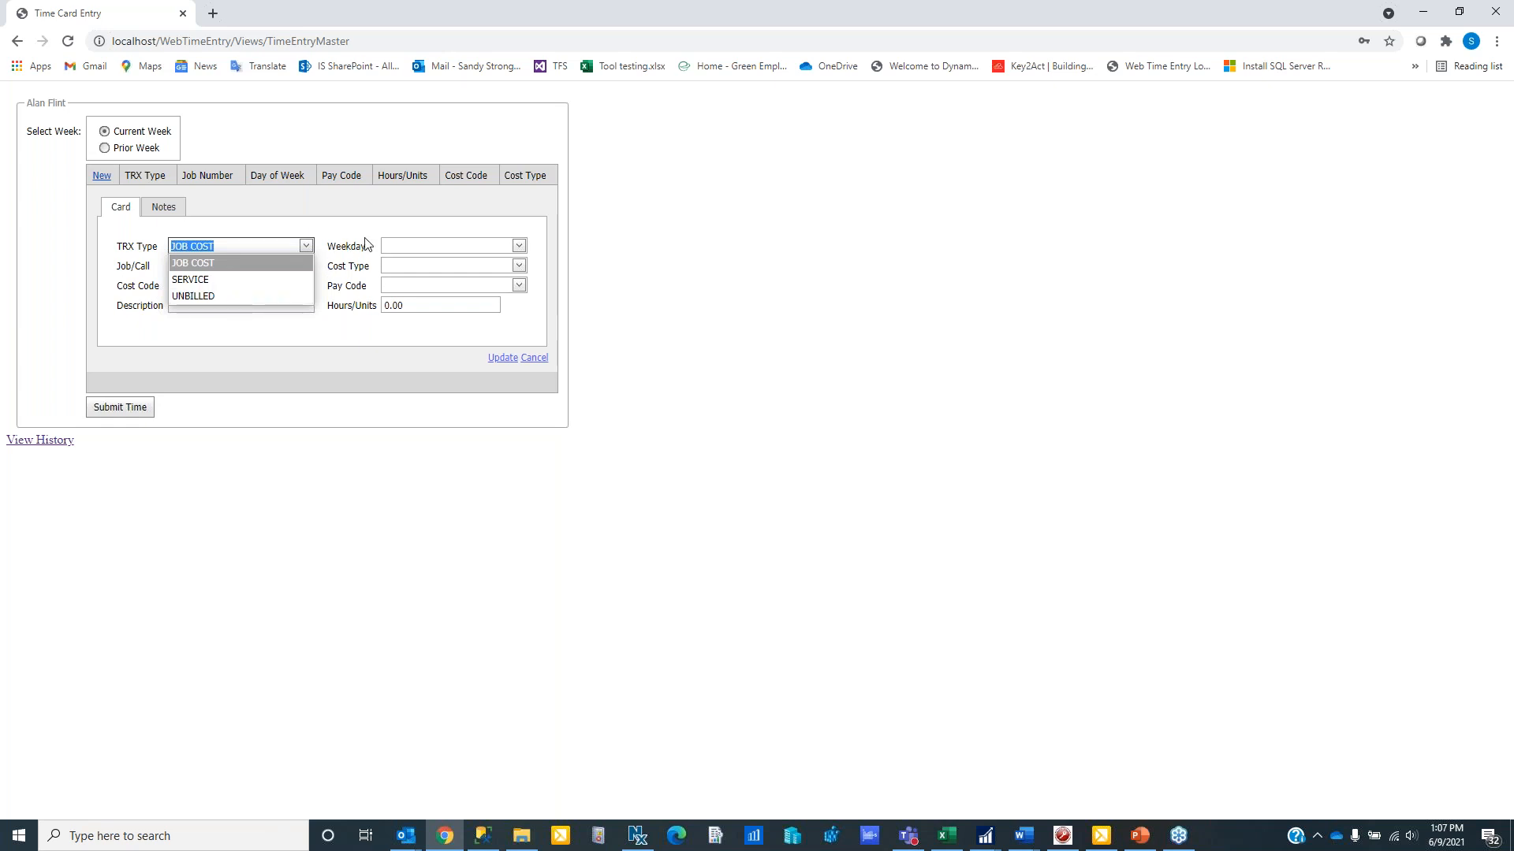
pyautogui.click(497, 236)
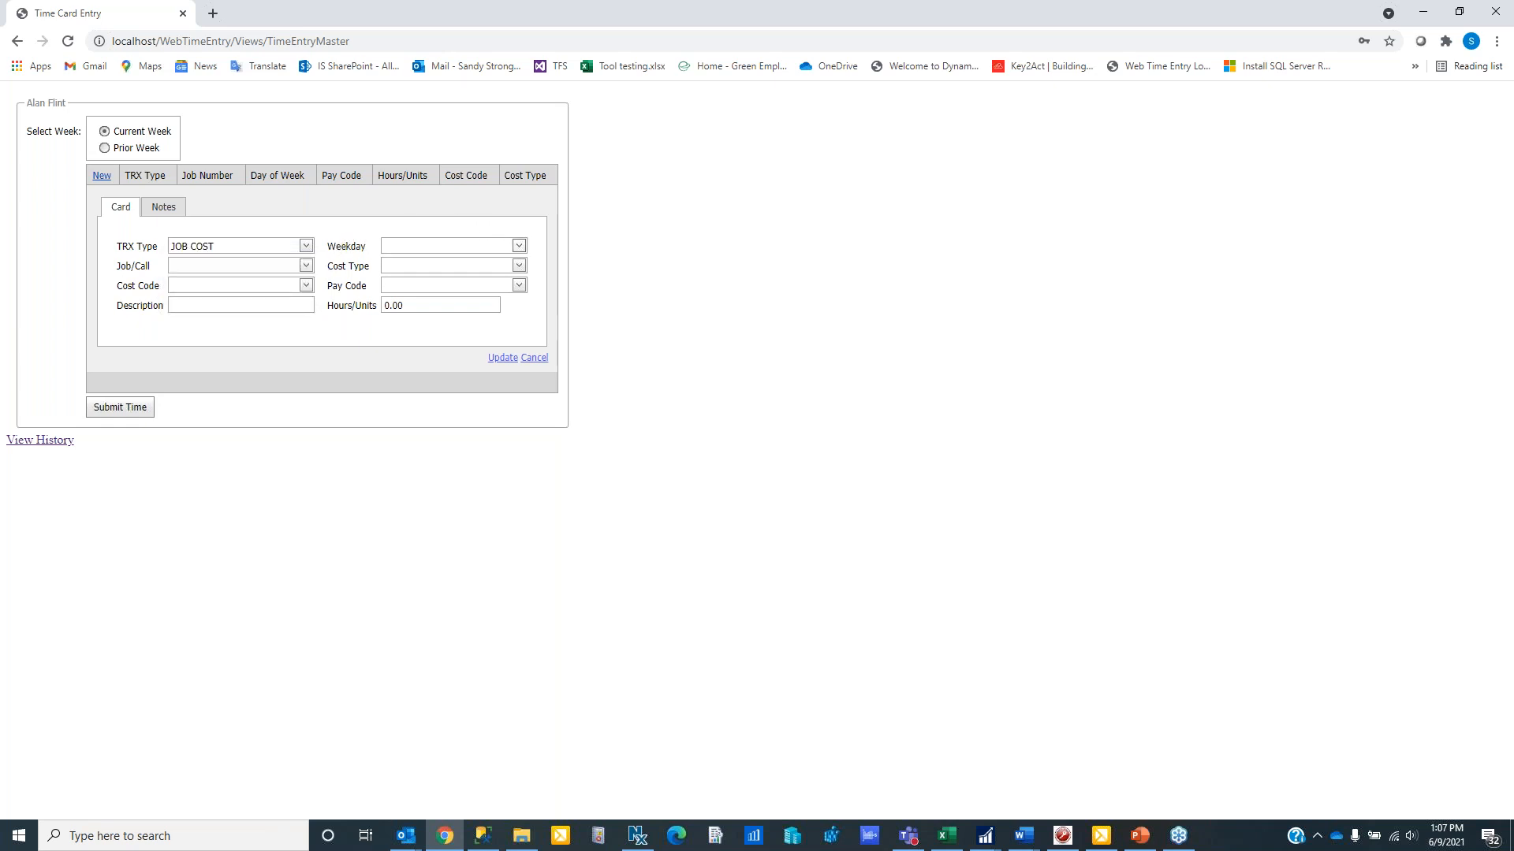
pyautogui.click(519, 246)
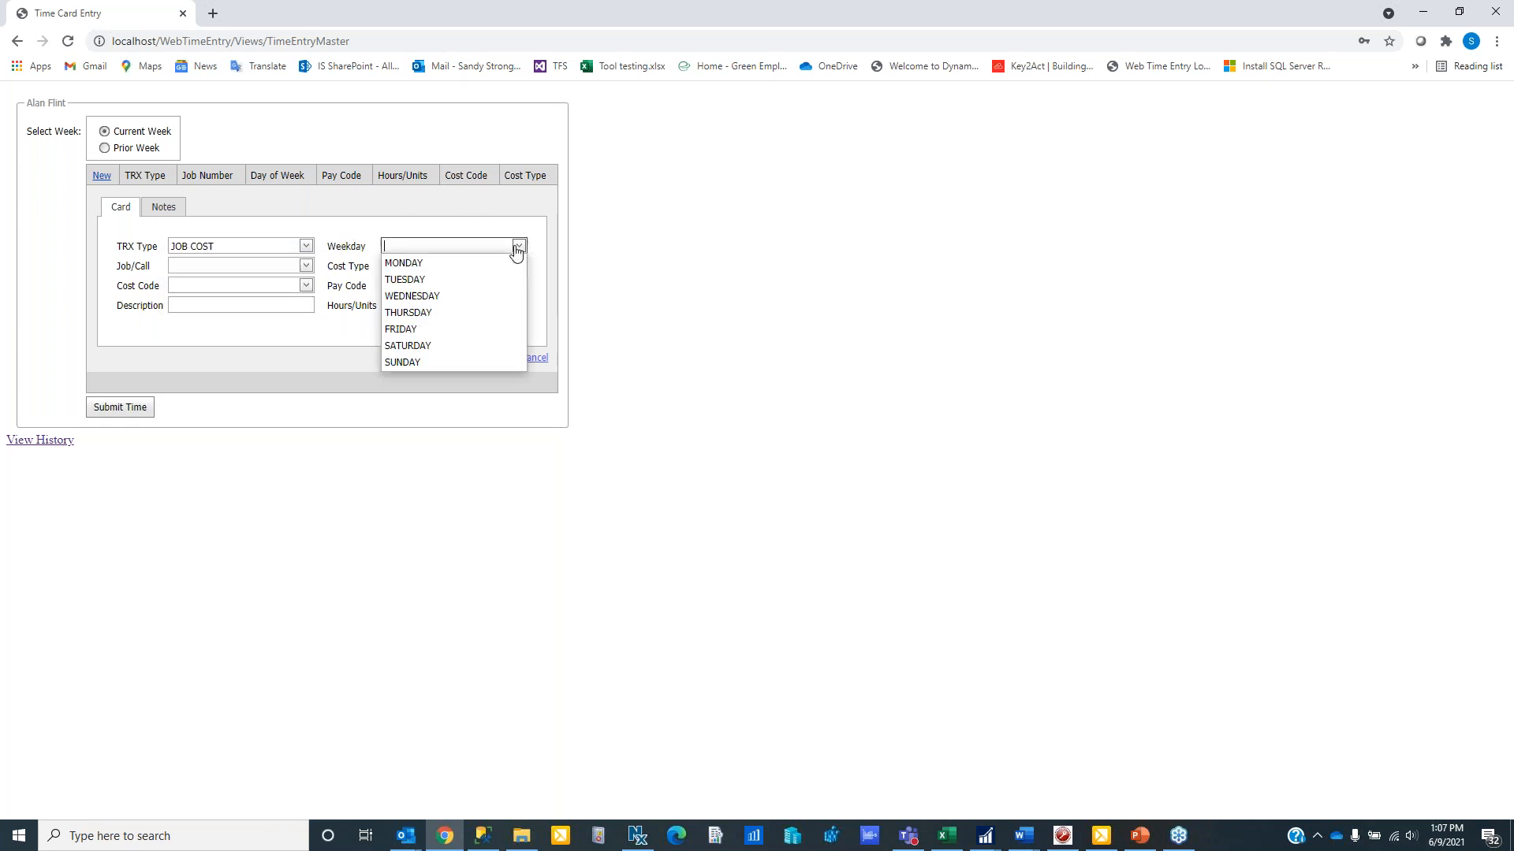
pyautogui.click(418, 297)
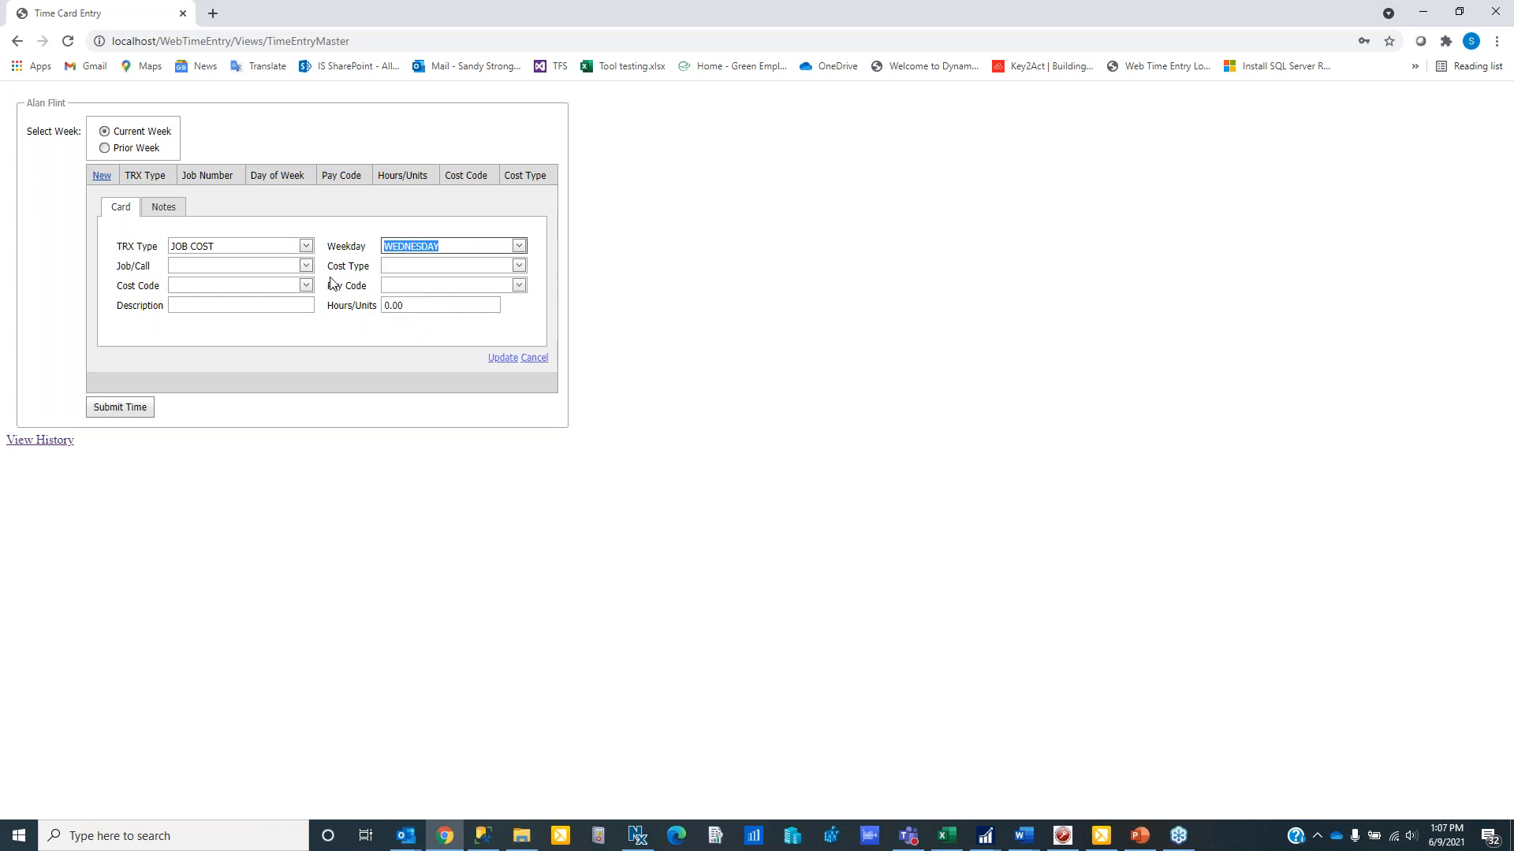
pyautogui.click(306, 266)
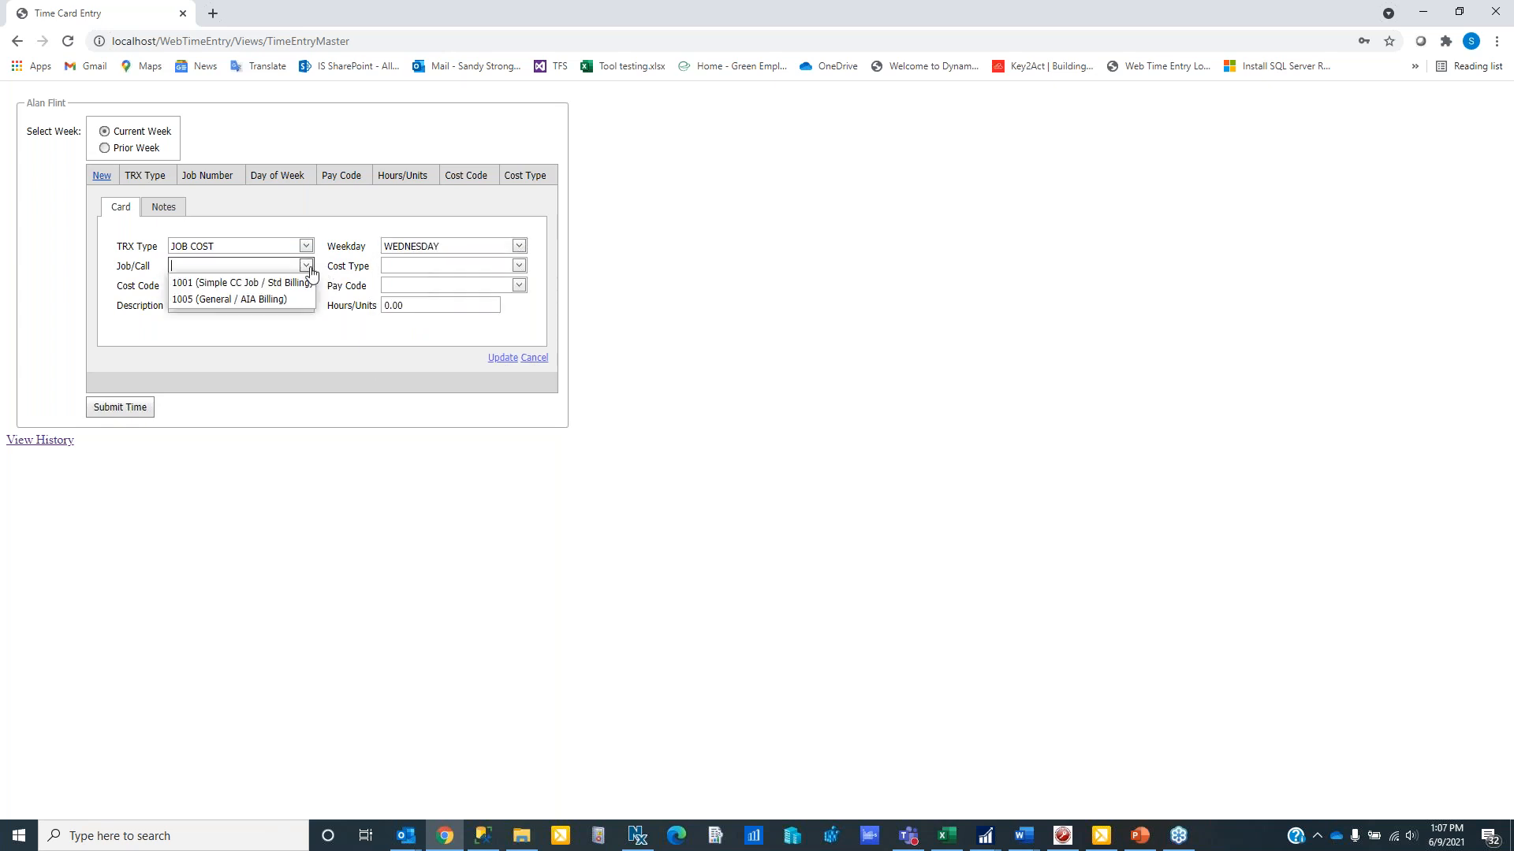
pyautogui.click(281, 300)
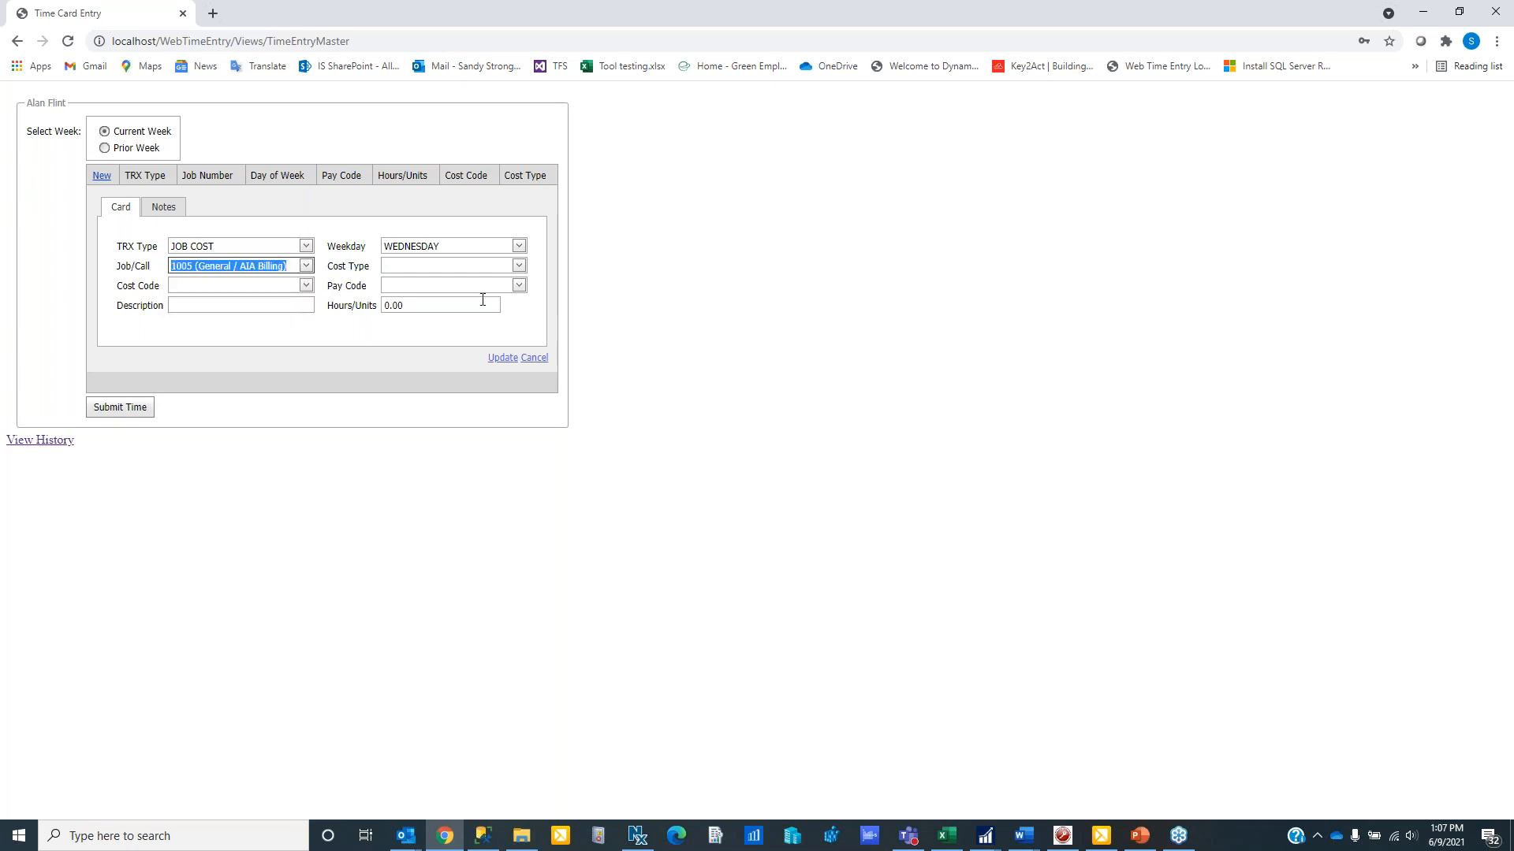
pyautogui.click(518, 267)
pyautogui.click(473, 283)
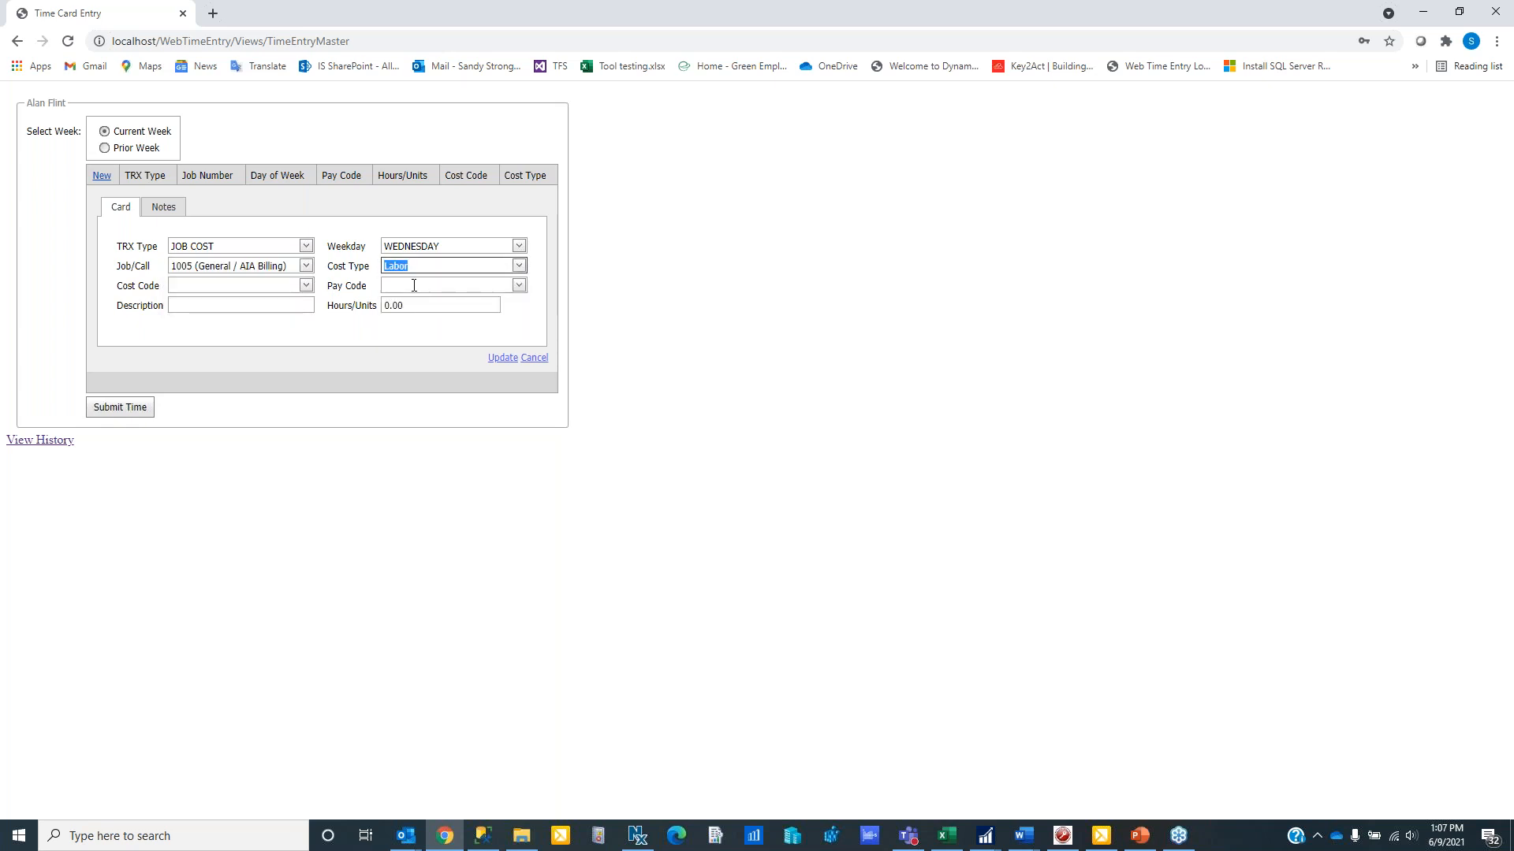
pyautogui.click(310, 289)
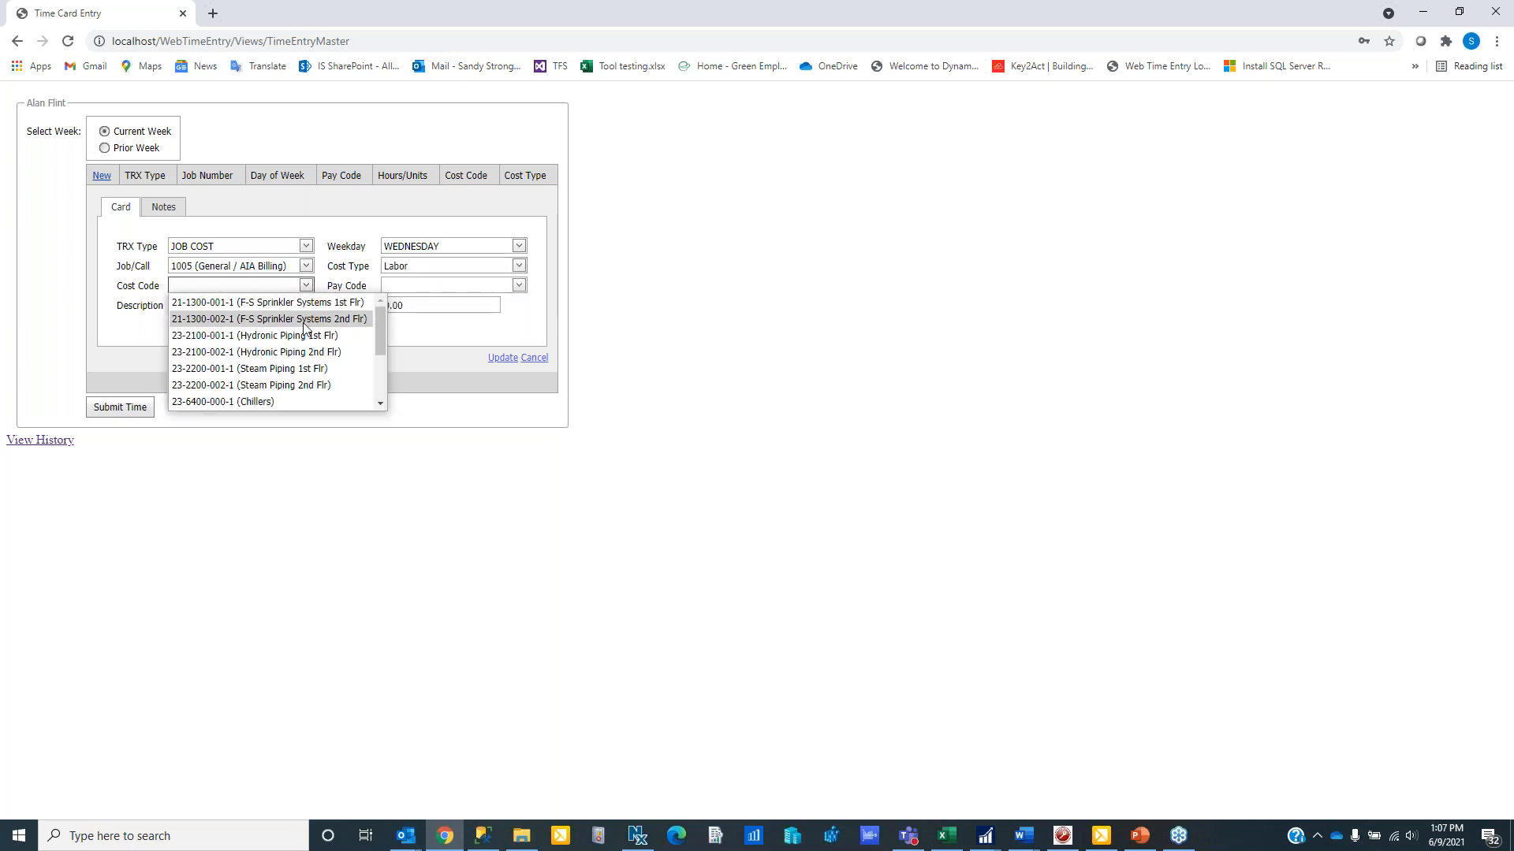
pyautogui.click(300, 401)
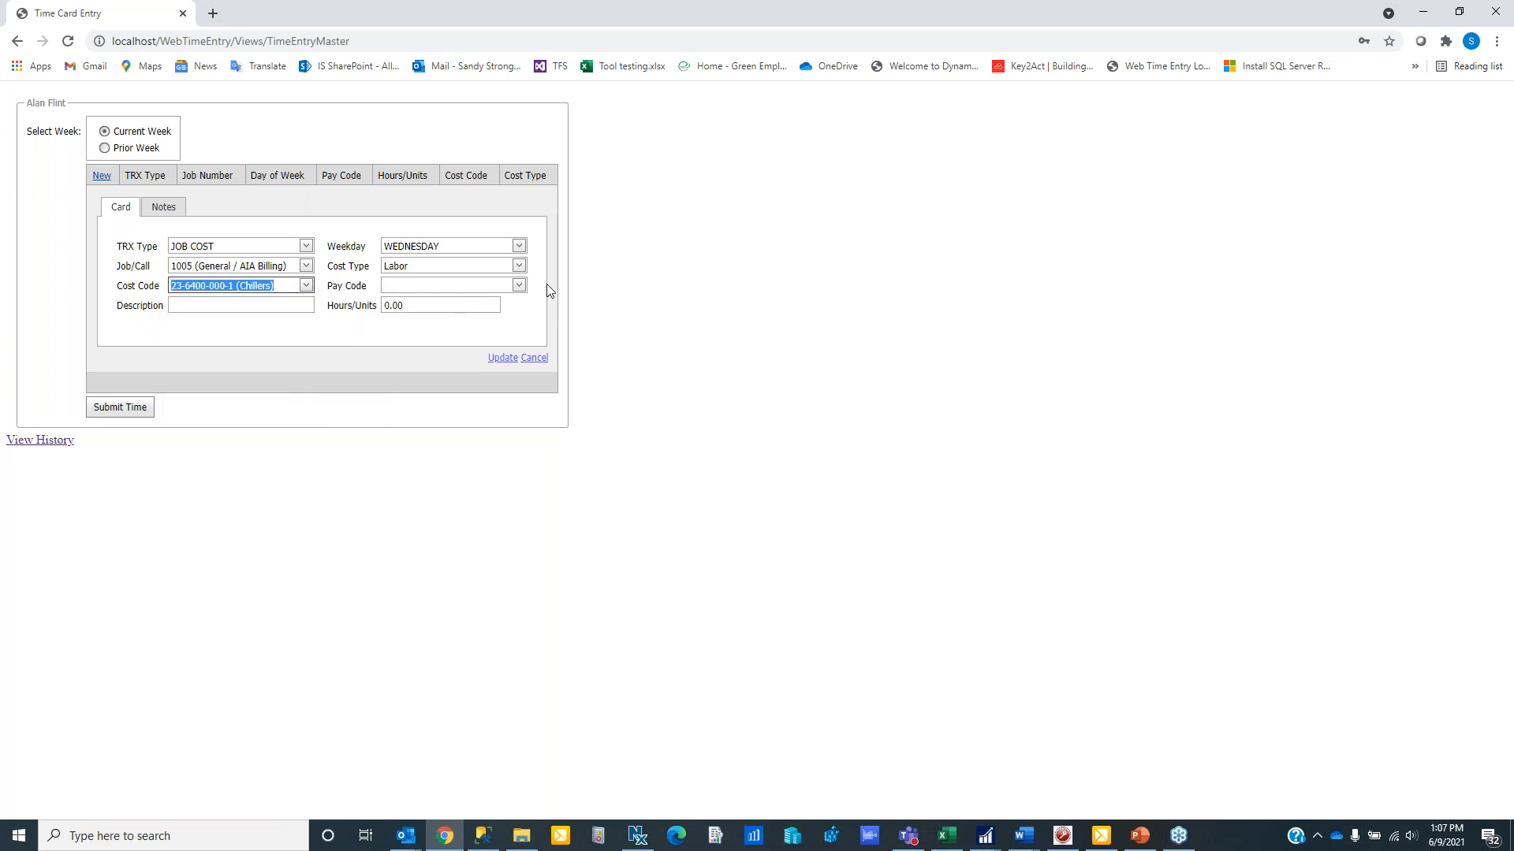
# - Set the entry's pay code to Hourly Pay Code, description to "install chillers" and hours to 4.00
pyautogui.click(519, 287)
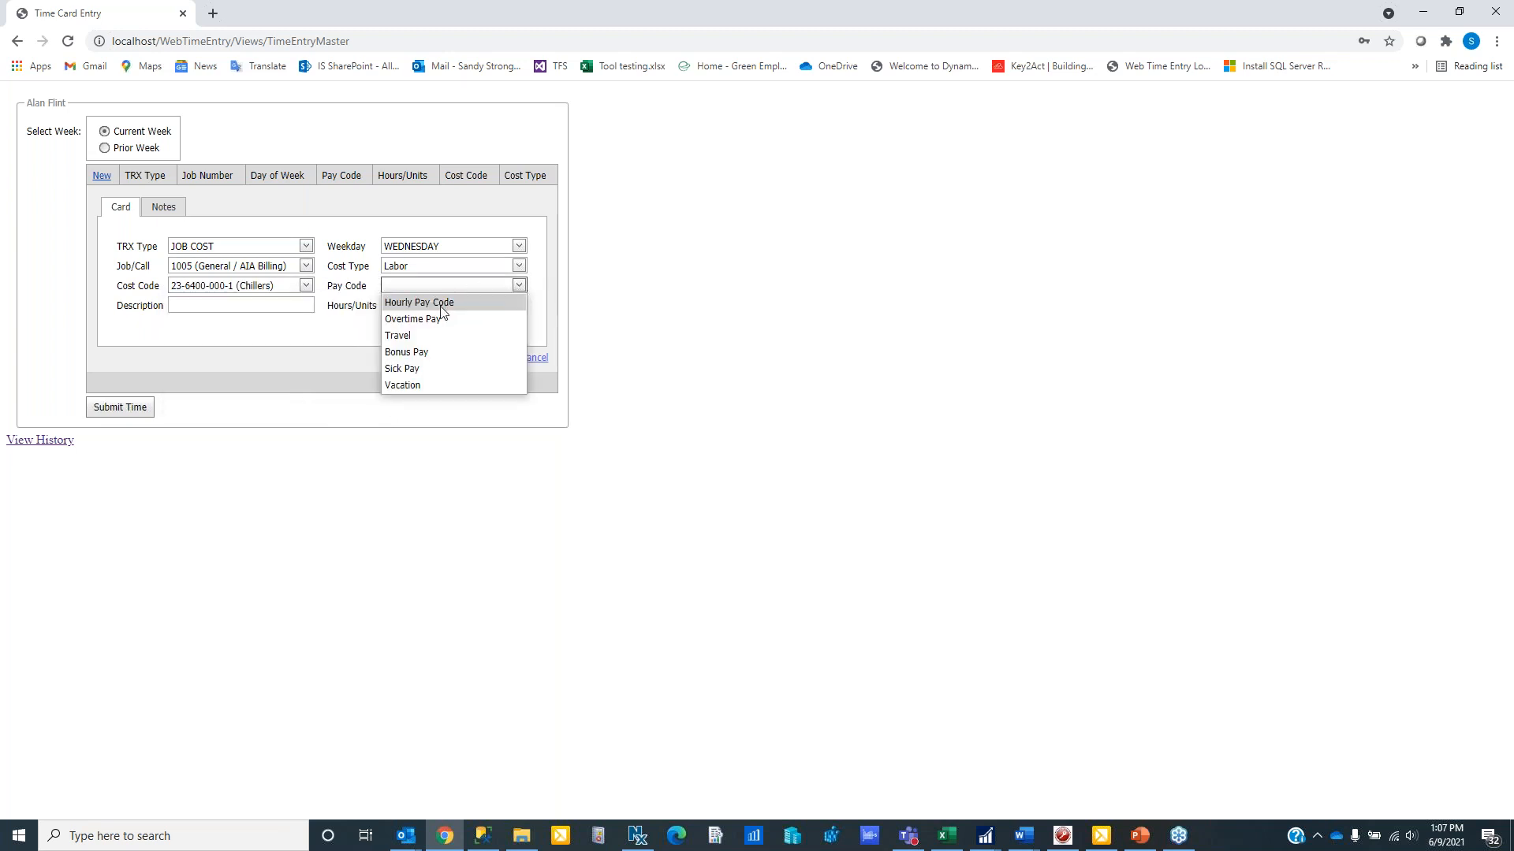
pyautogui.click(388, 302)
pyautogui.click(205, 308)
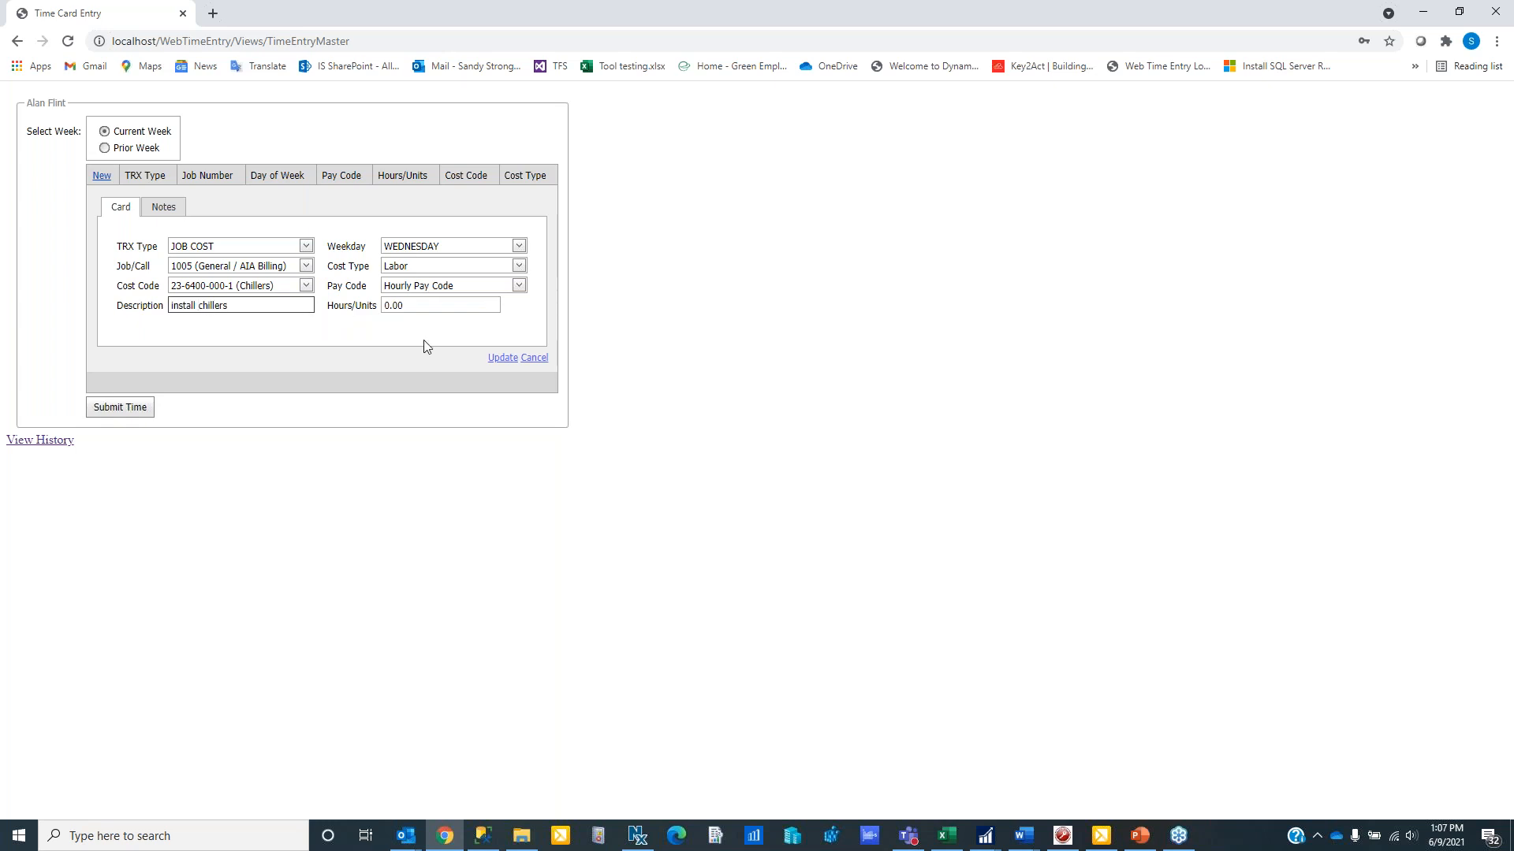
pyautogui.click(402, 306)
pyautogui.write('4.')
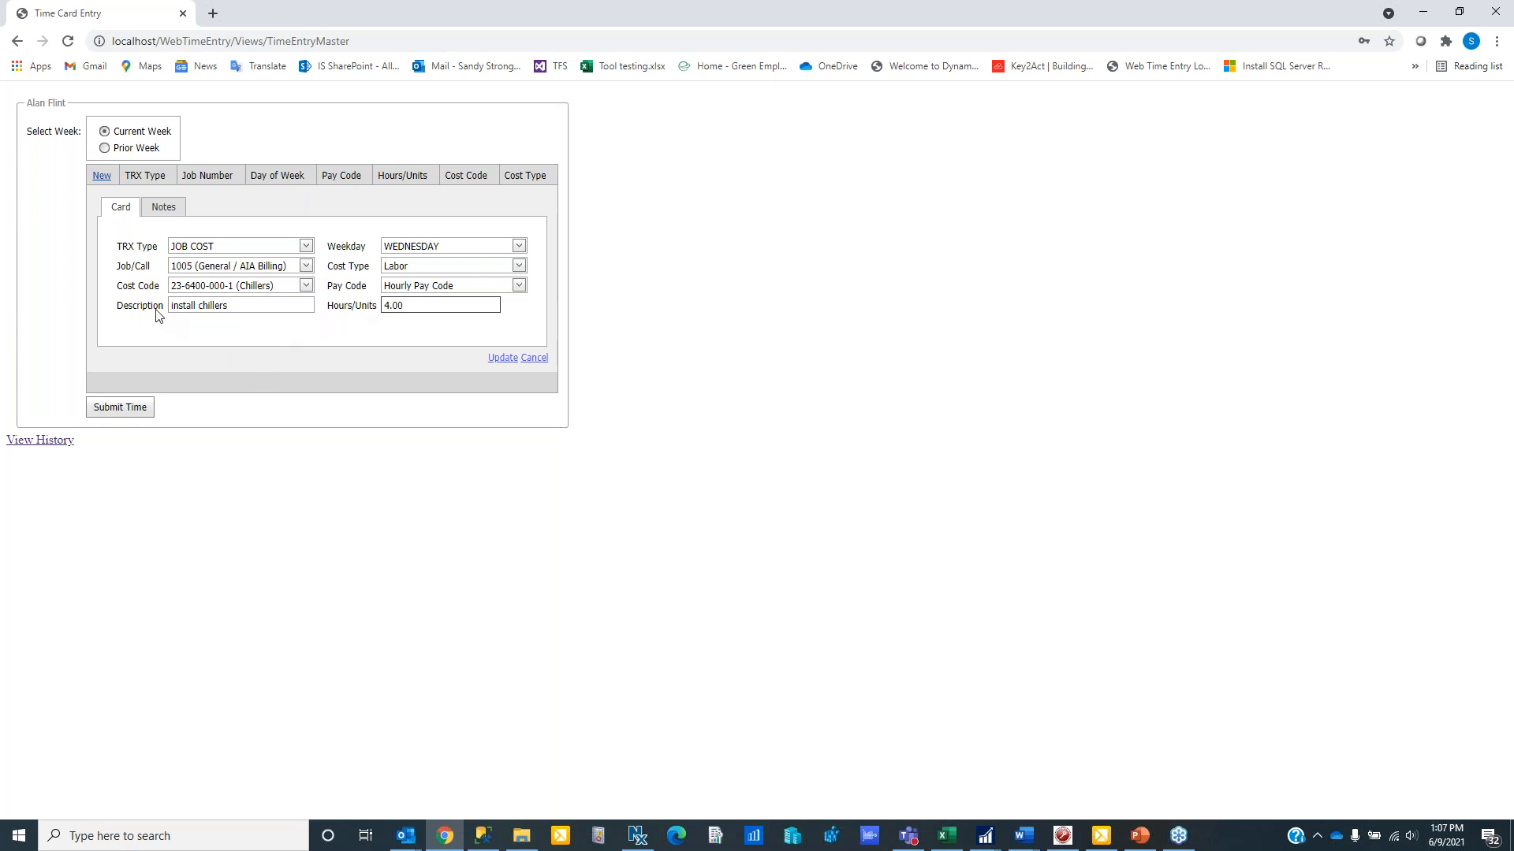
pyautogui.click(233, 303)
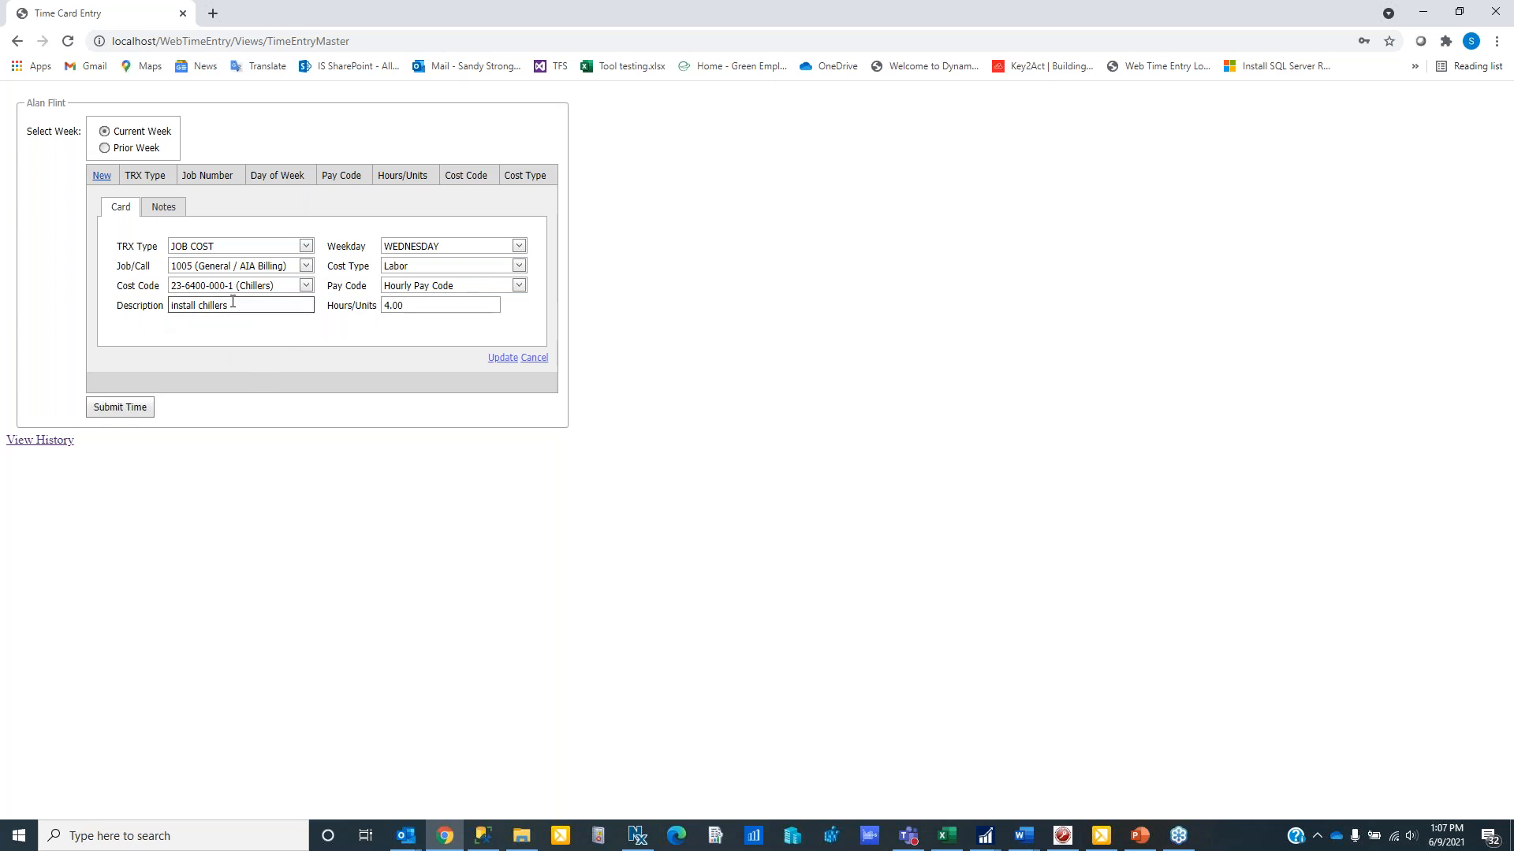
# - View the time entry's notes area and save the entry to the time card
pyautogui.click(172, 209)
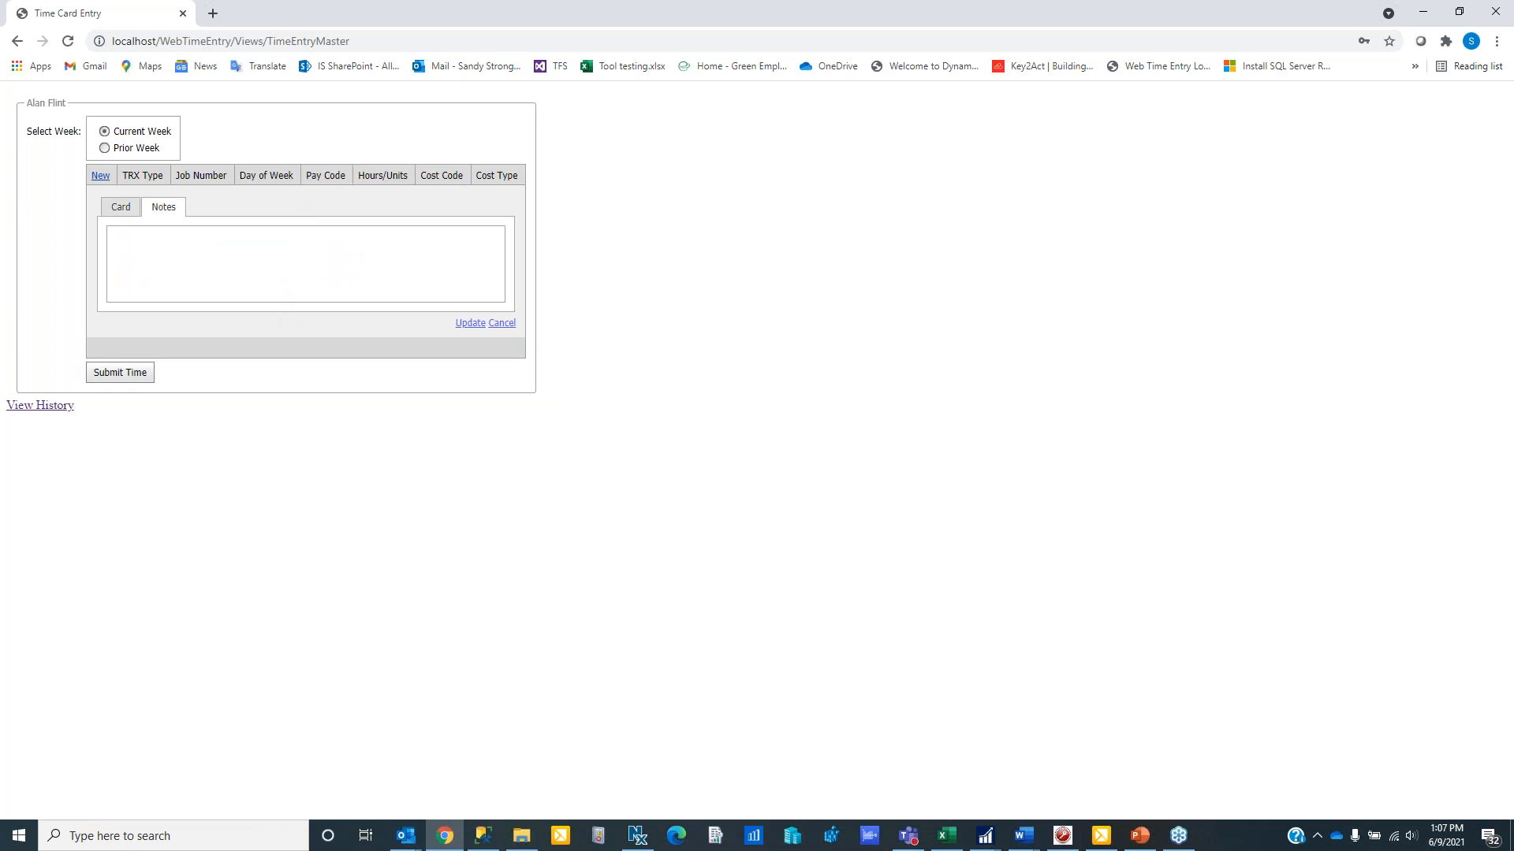
pyautogui.click(130, 210)
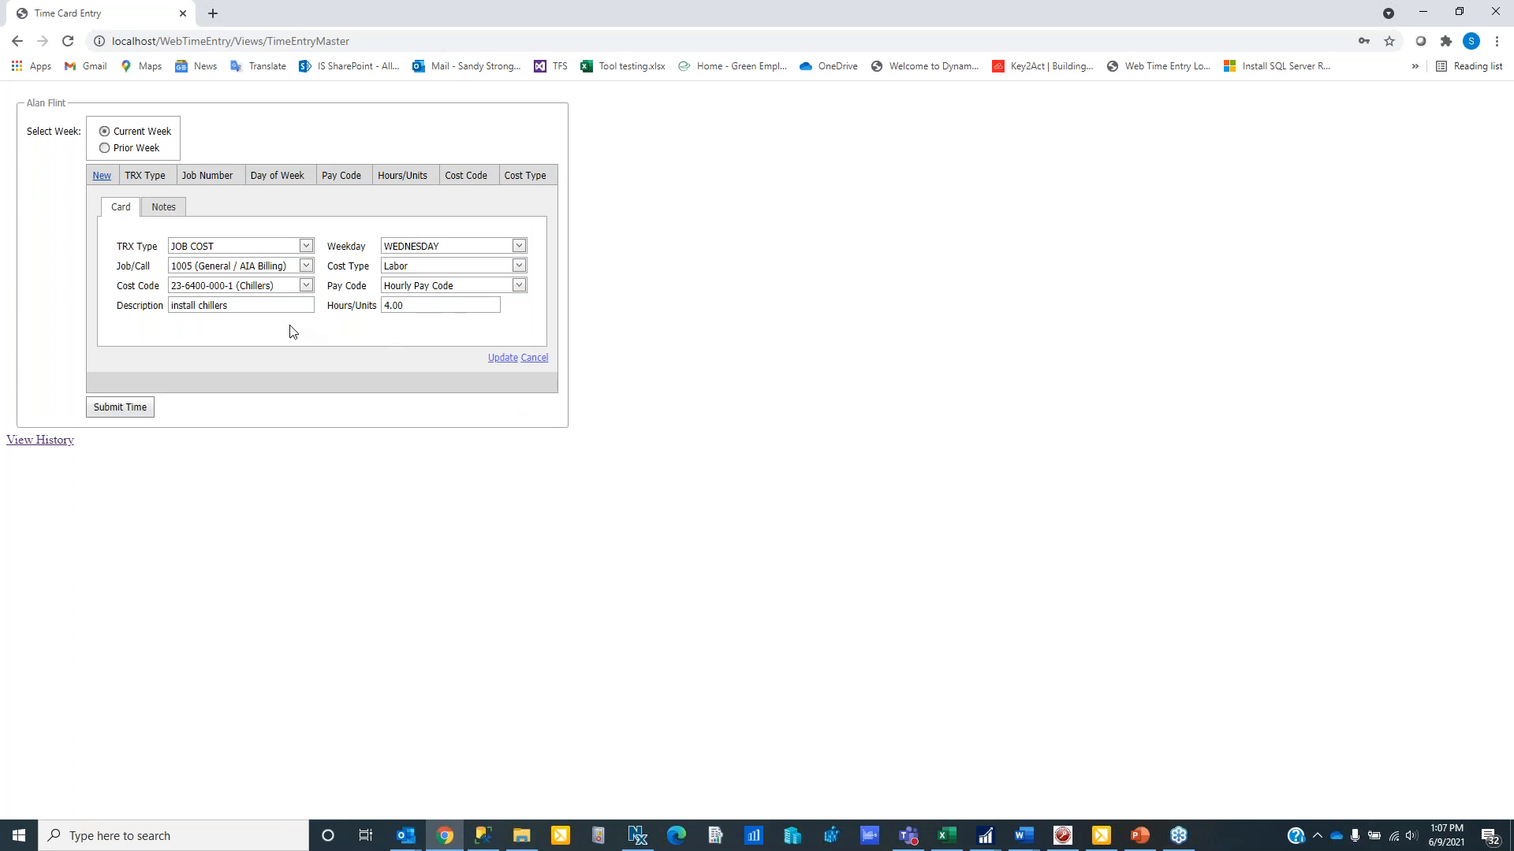
pyautogui.click(505, 360)
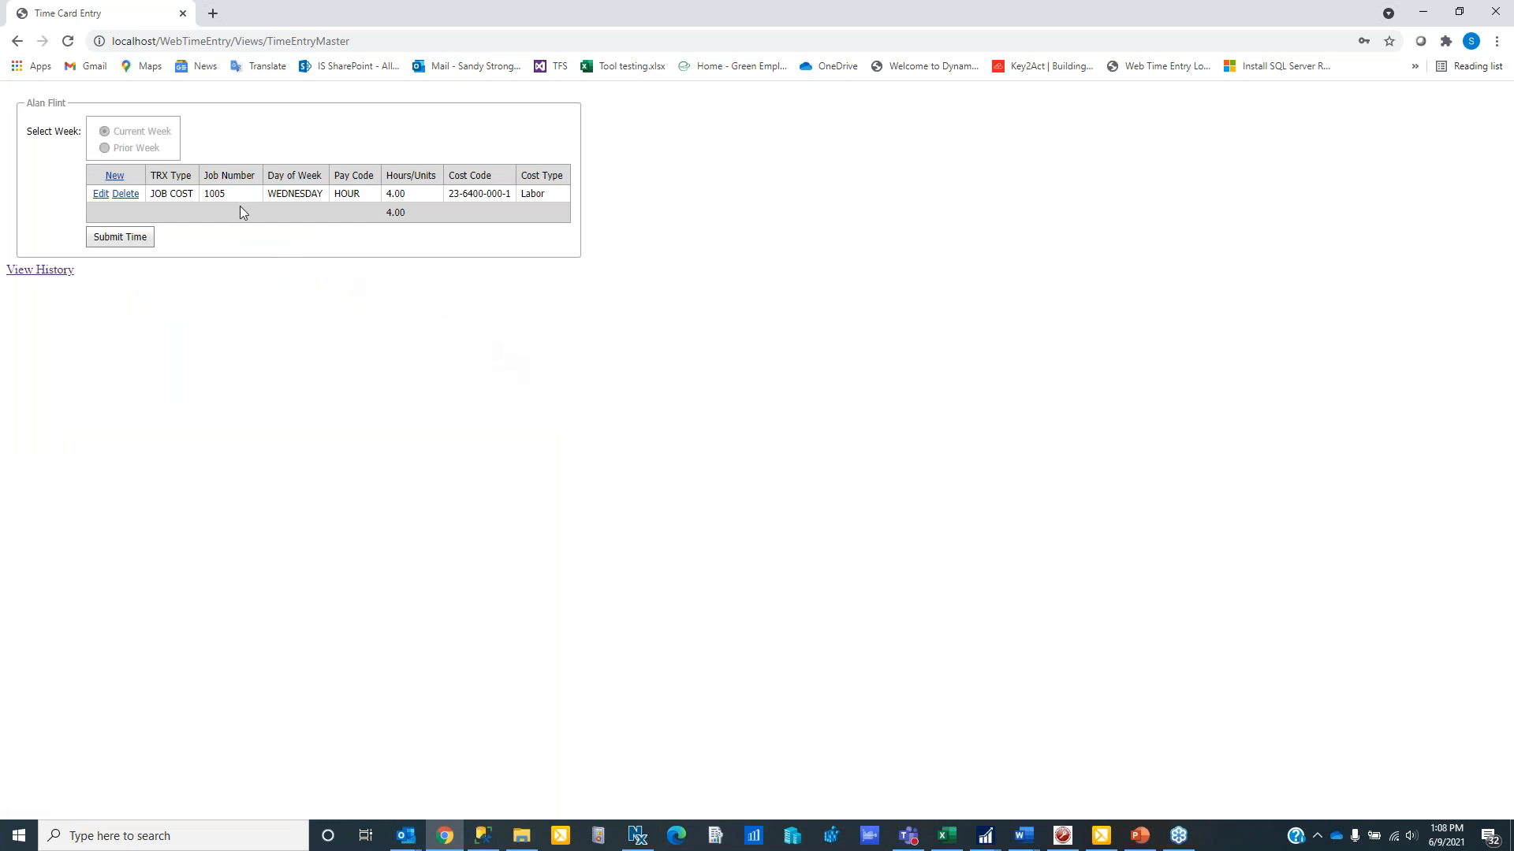
# - Change the saved Wednesday job cost entry's hours to 3.50 and submit the time card
pyautogui.click(101, 193)
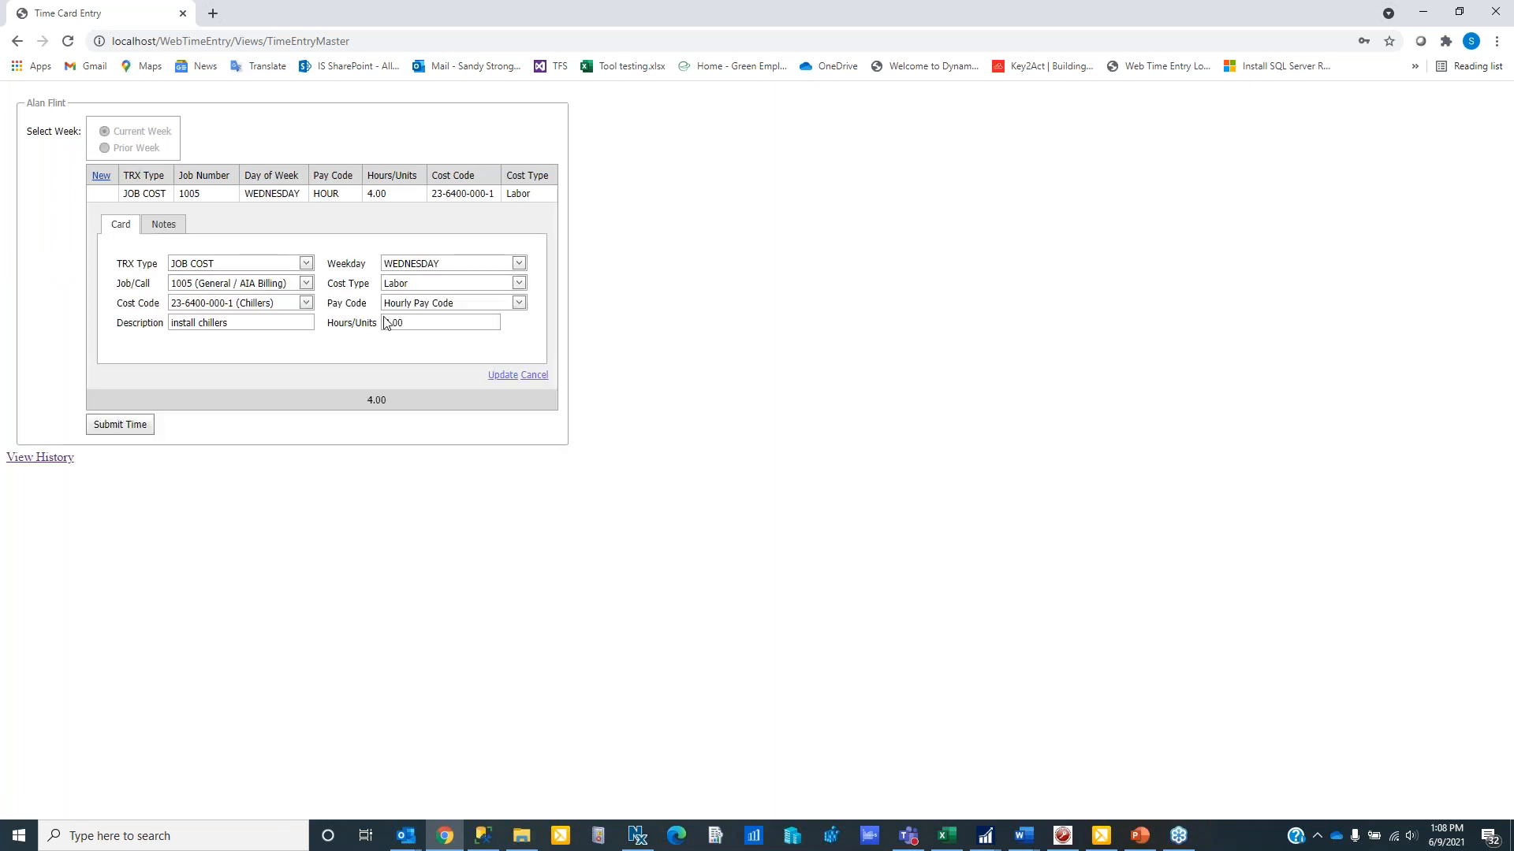
pyautogui.click(410, 323)
pyautogui.write('0')
pyautogui.write('.5')
pyautogui.press('Tab')
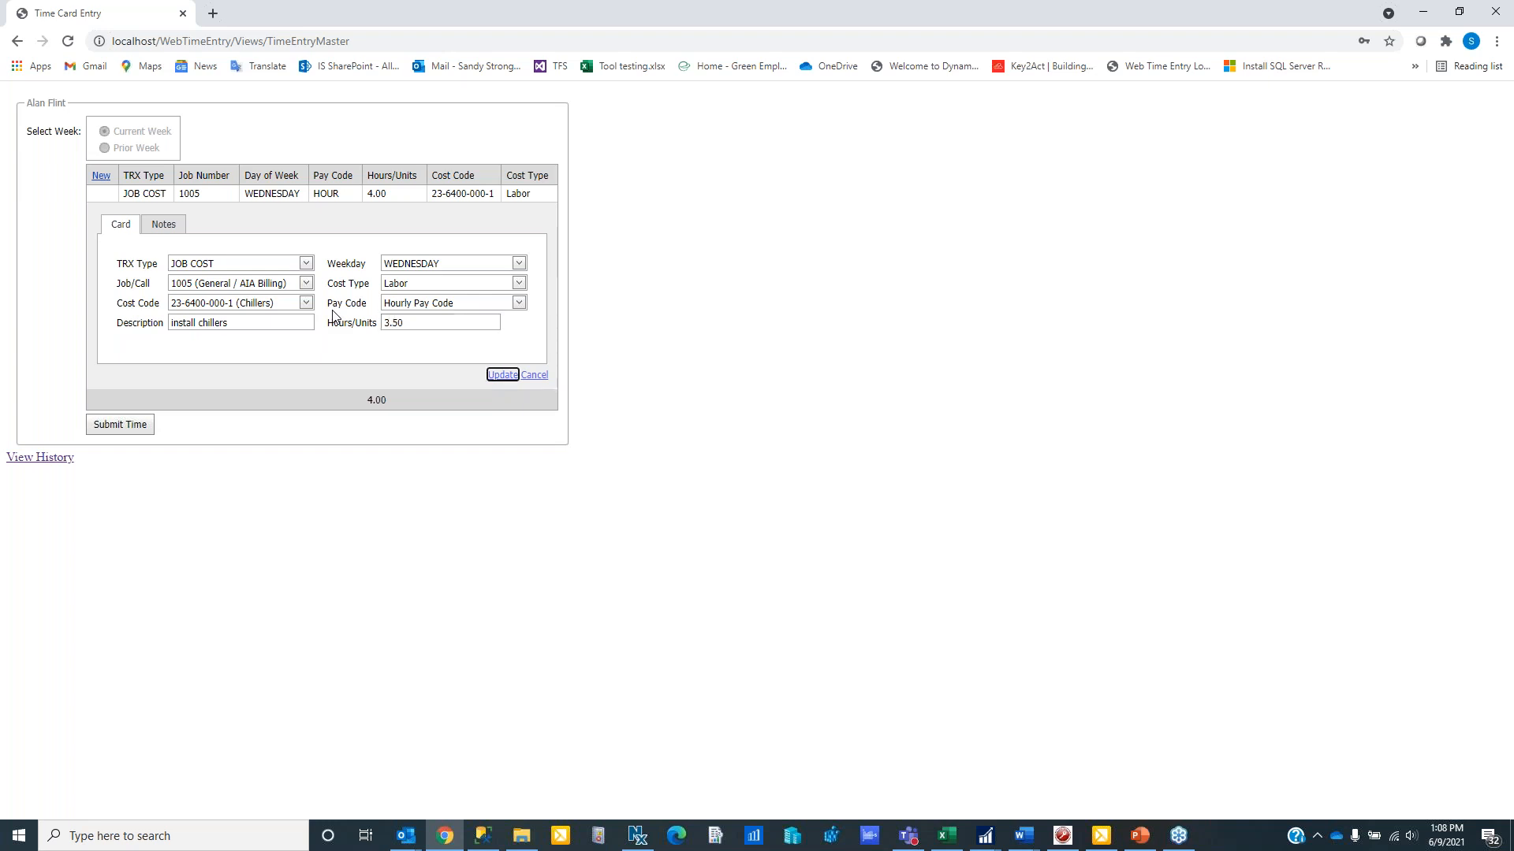
pyautogui.click(500, 375)
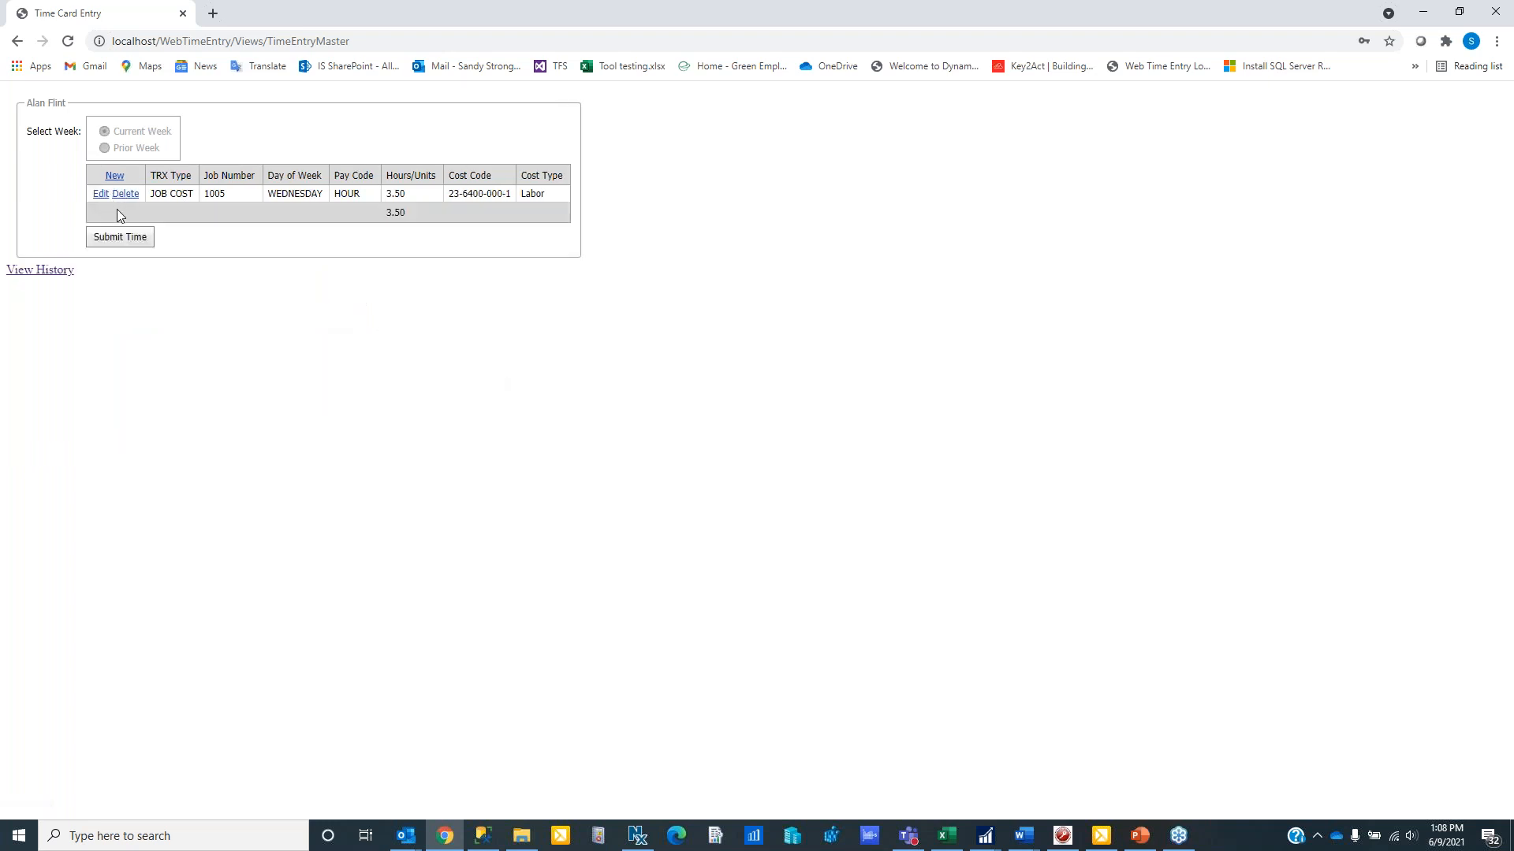
pyautogui.click(115, 241)
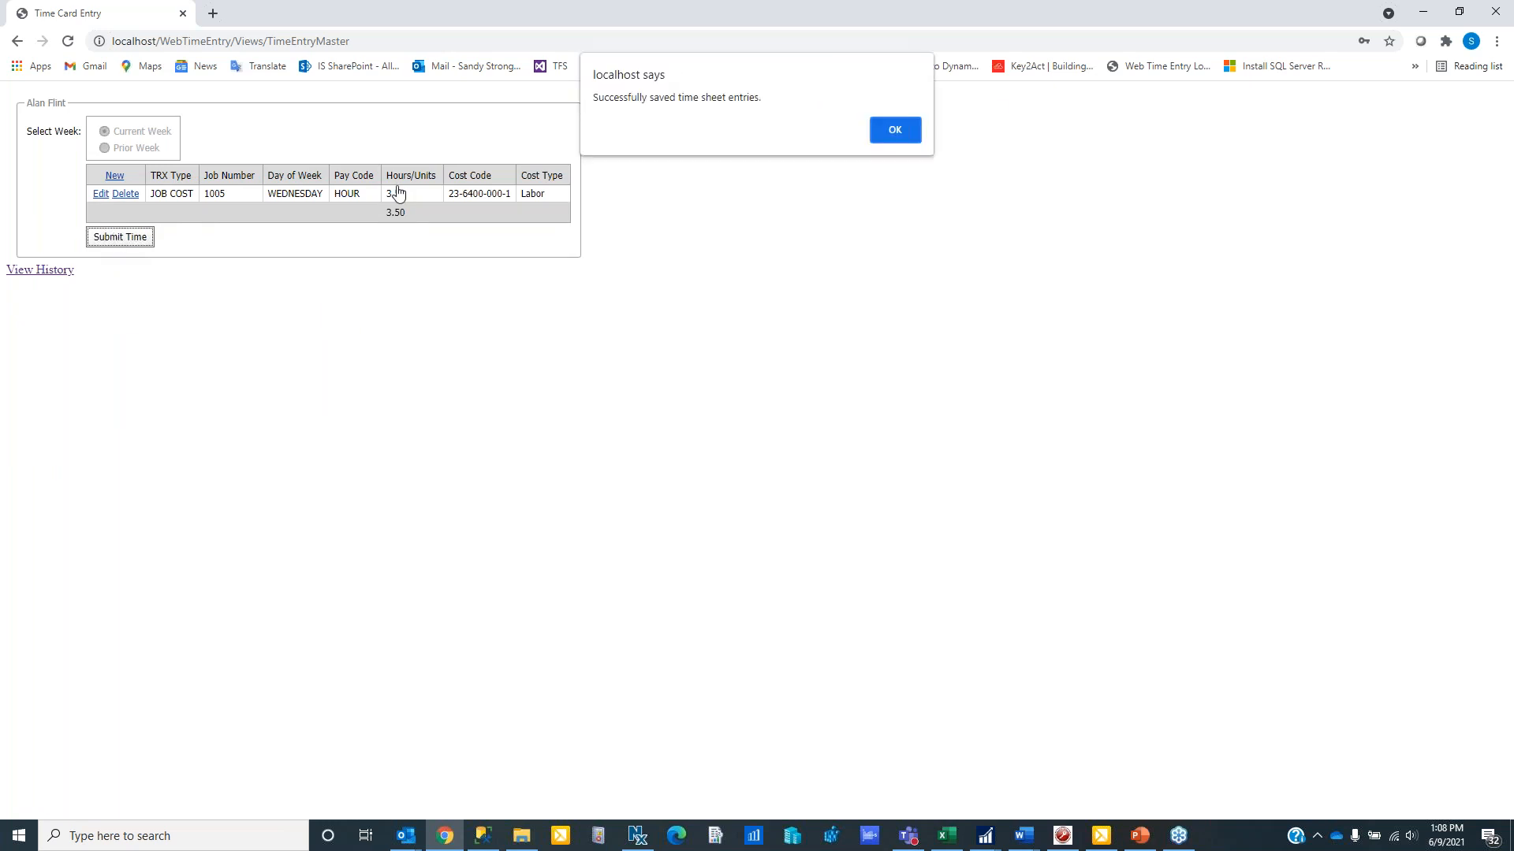
# - View the employee's submitted time history for the current week and the prior week, and close the history page
pyautogui.click(895, 134)
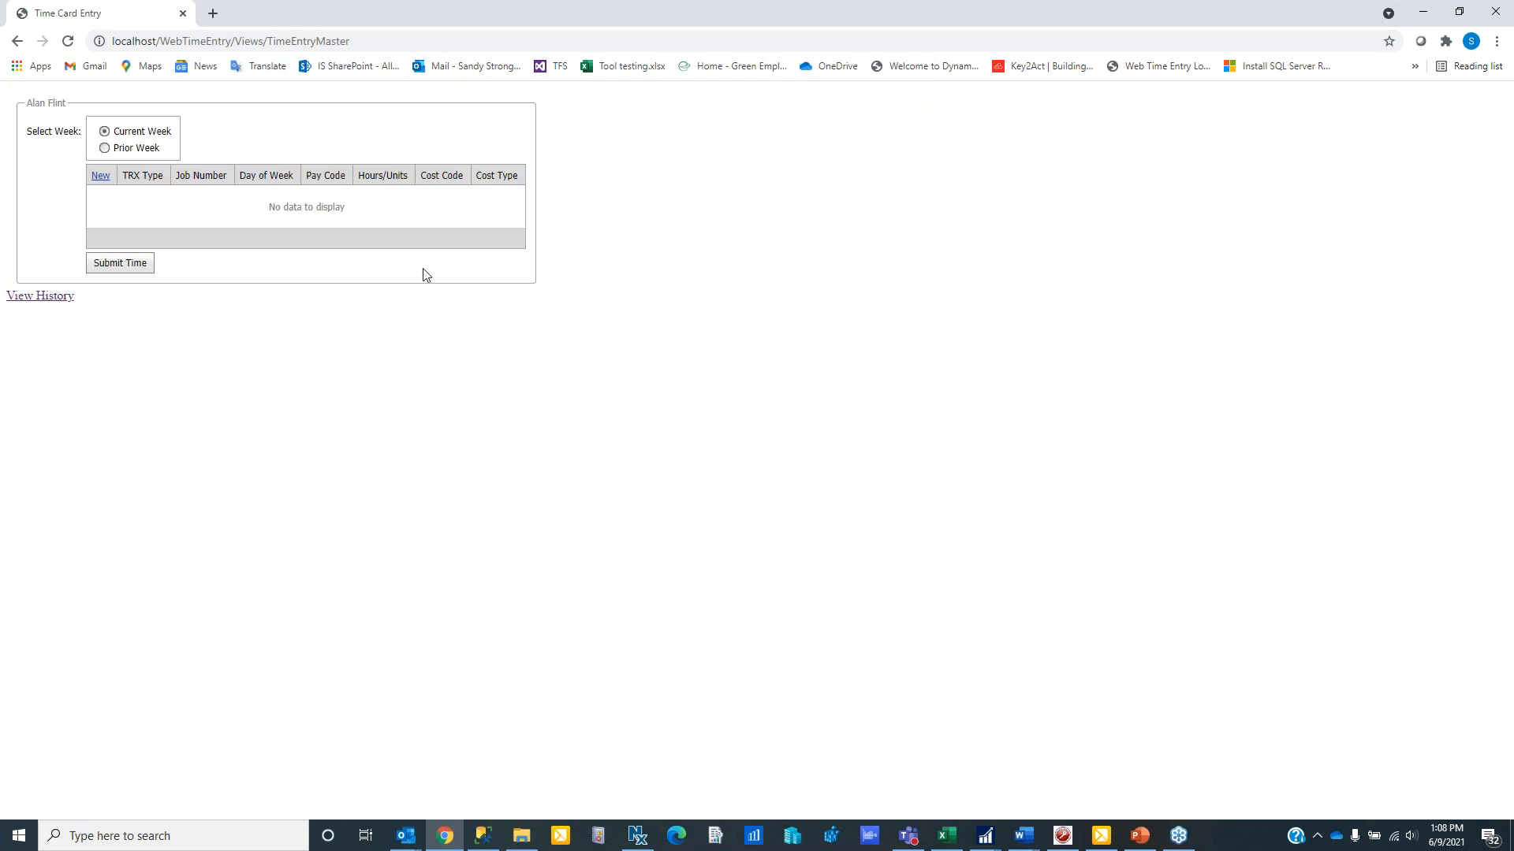
pyautogui.click(39, 297)
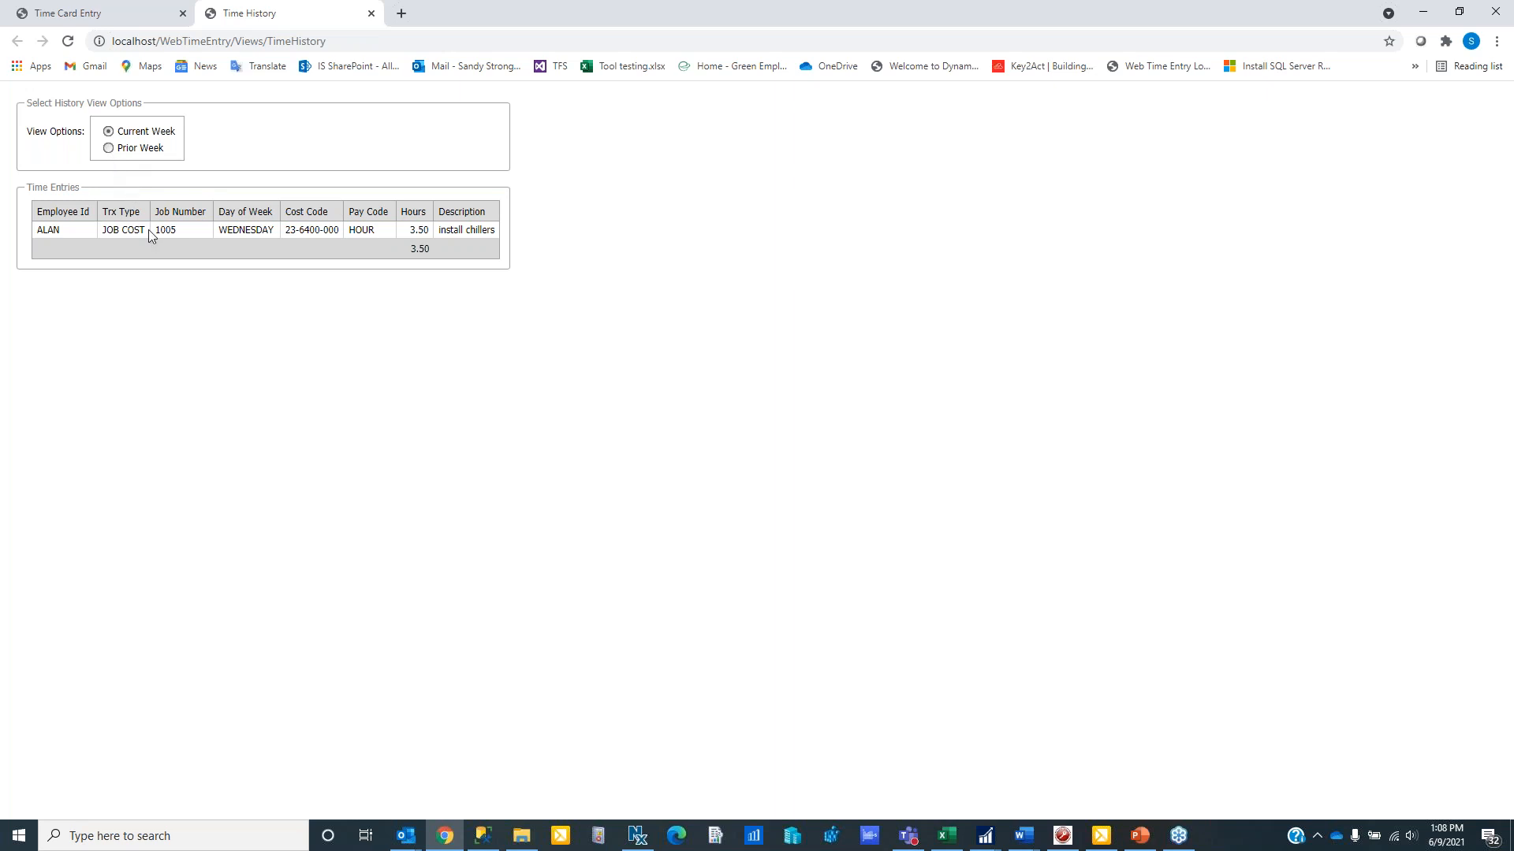
pyautogui.click(109, 149)
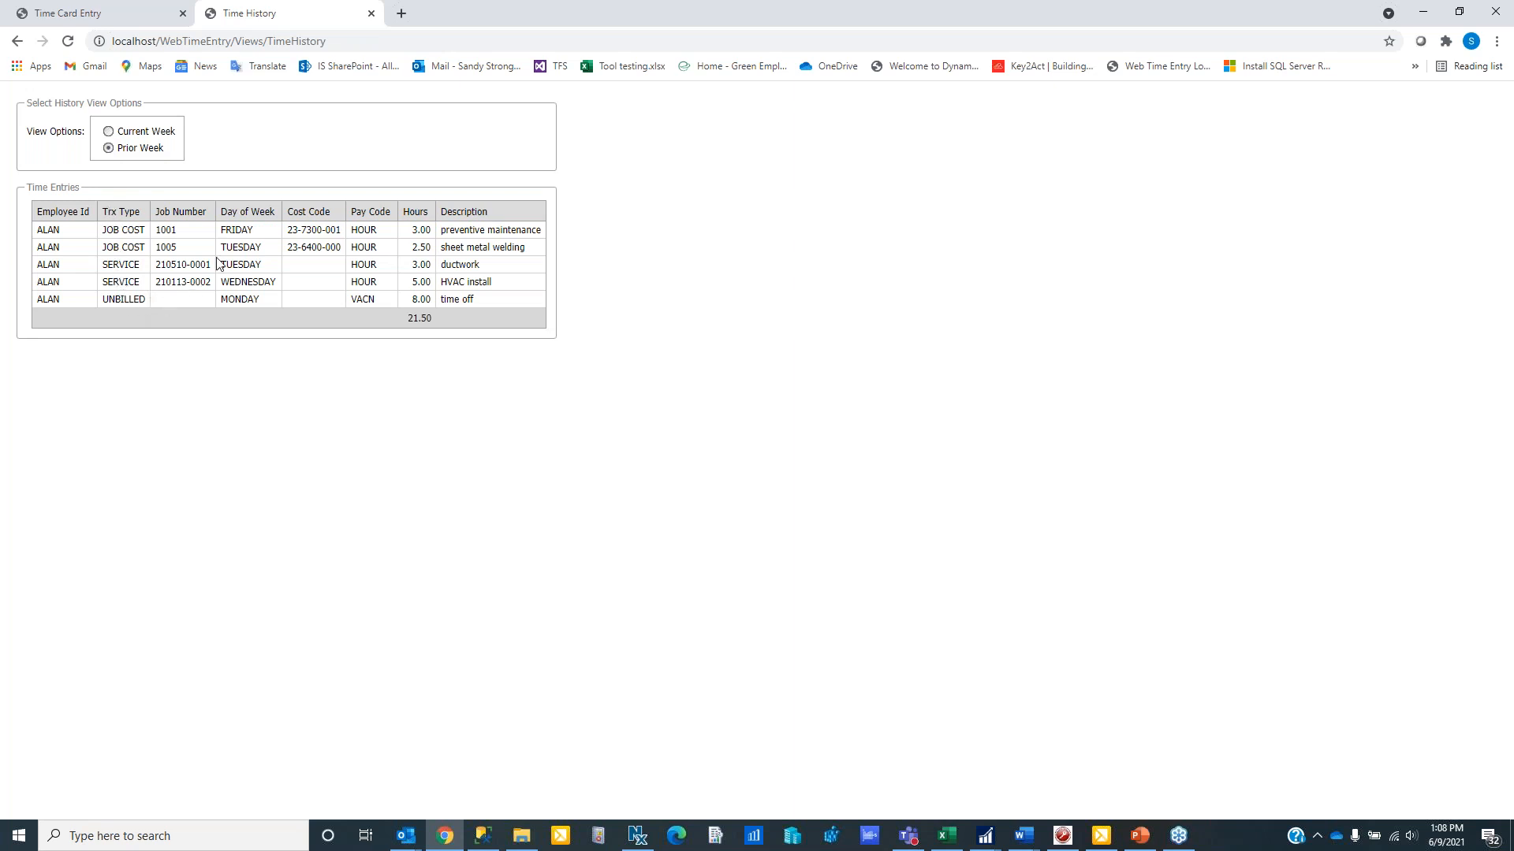
pyautogui.click(371, 14)
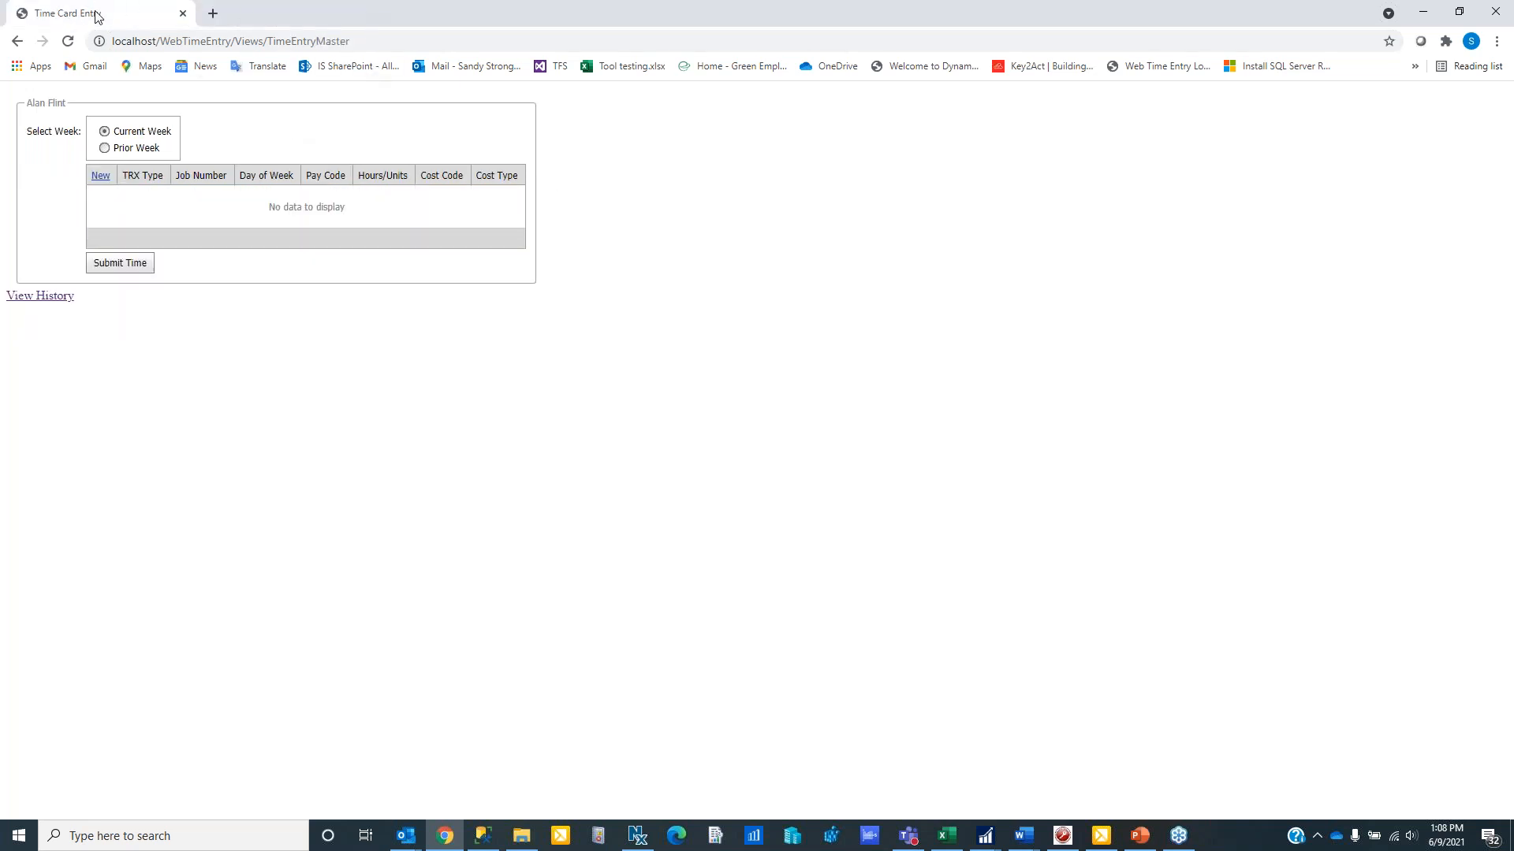
# - Return to the Web Time Entry login page, set the entry type to Crew and log in with the account password
pyautogui.click(16, 41)
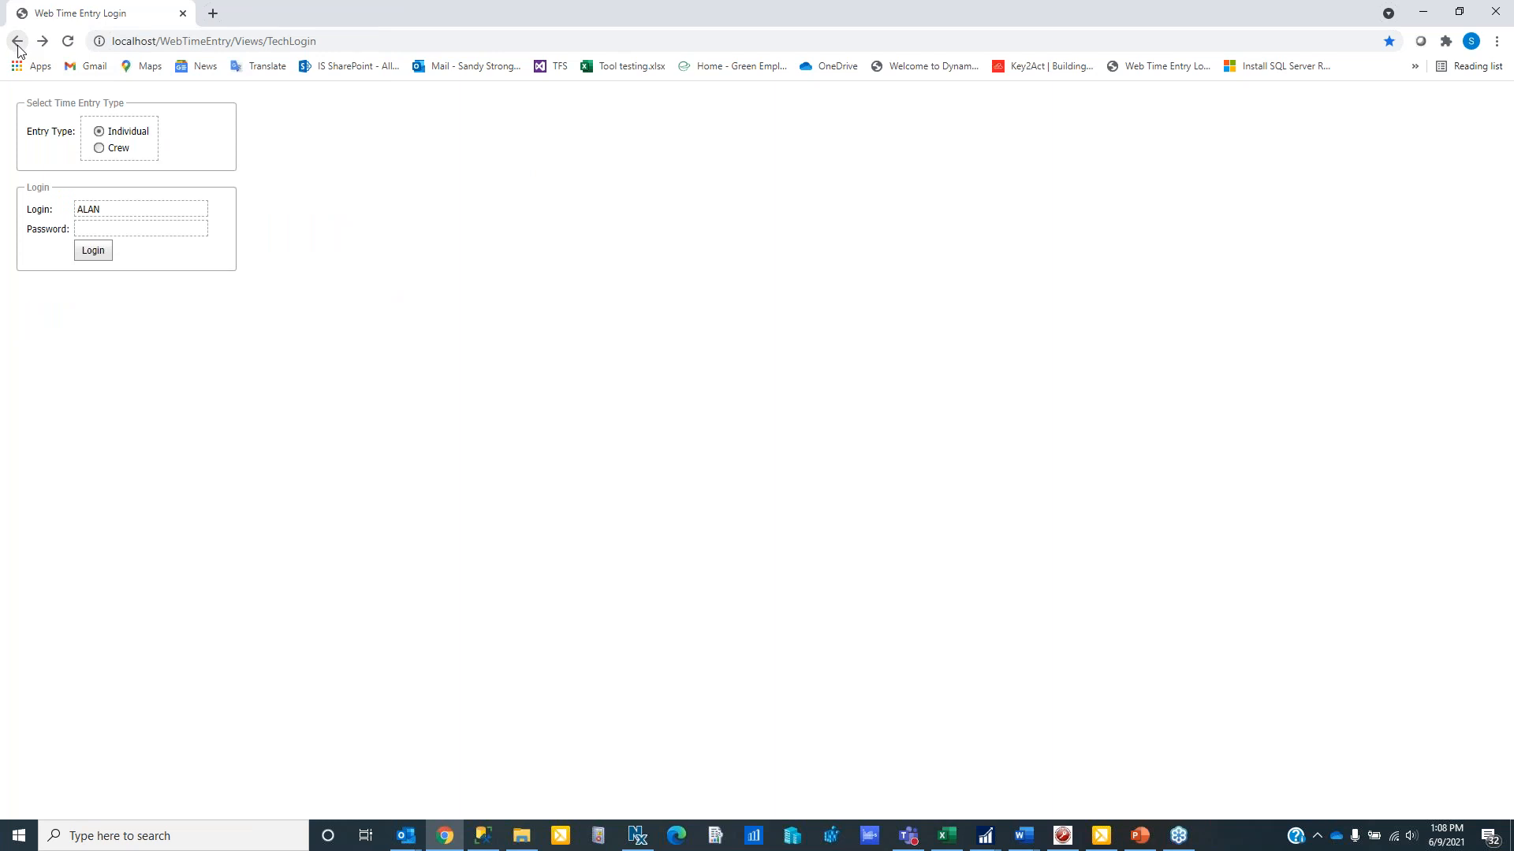
pyautogui.click(99, 149)
pyautogui.hotkey('alt', 'Tab')
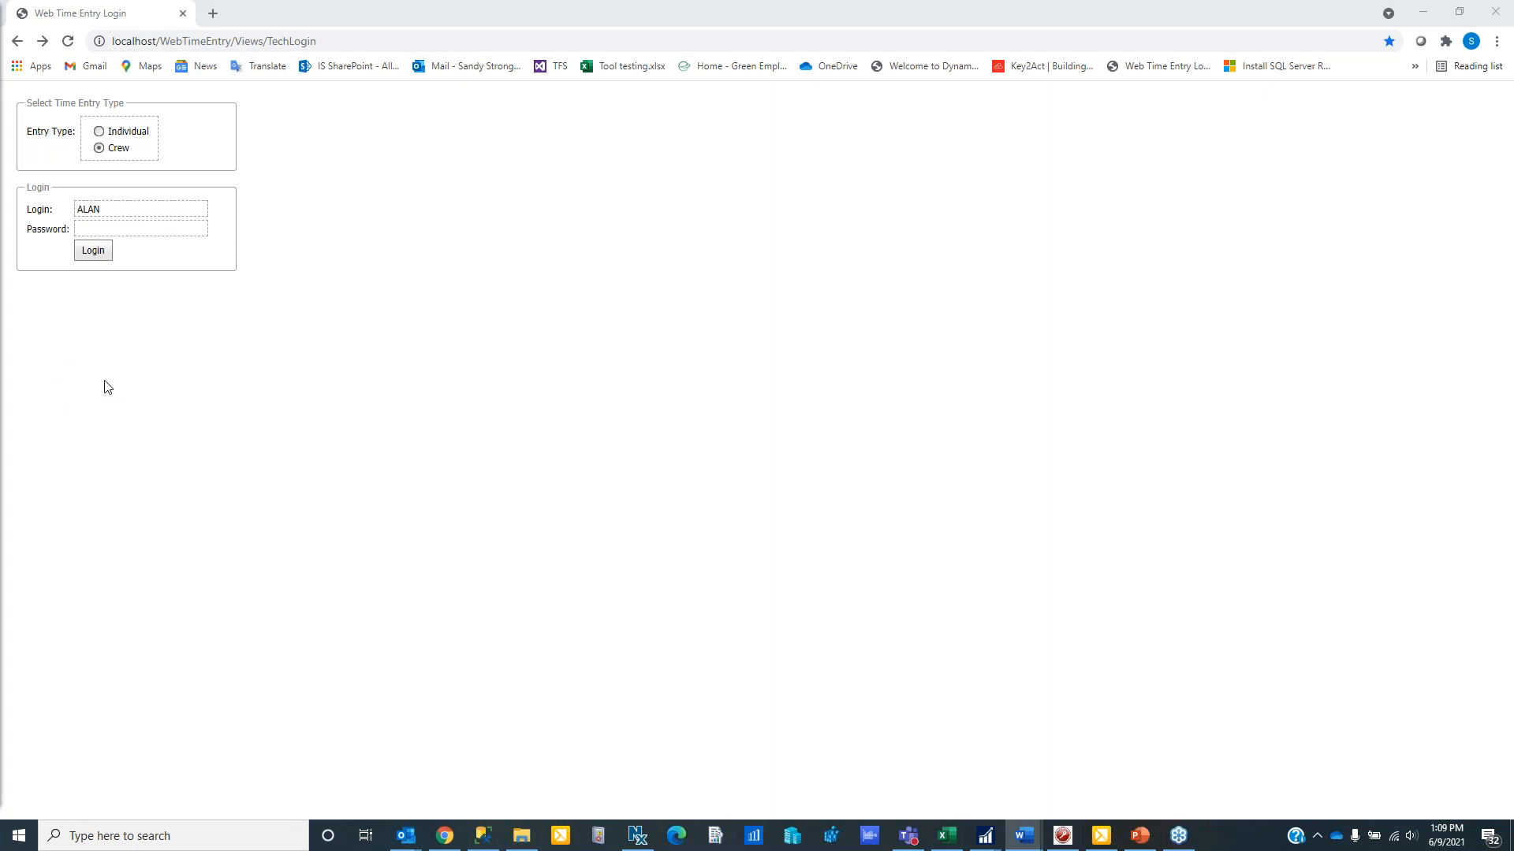
pyautogui.click(122, 228)
pyautogui.write('a')
pyautogui.write('•••••')
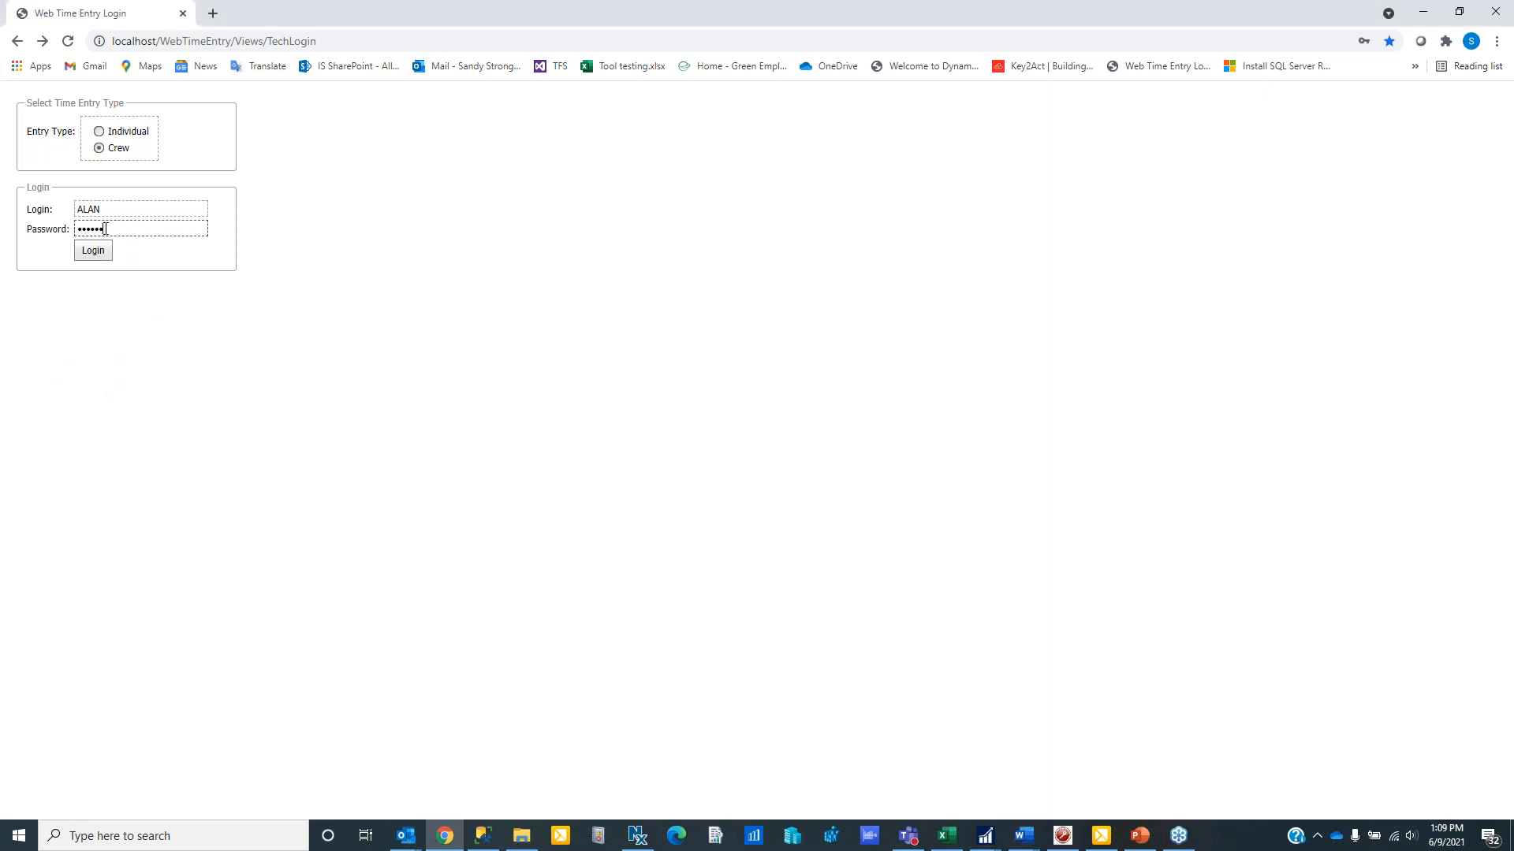
pyautogui.click(92, 254)
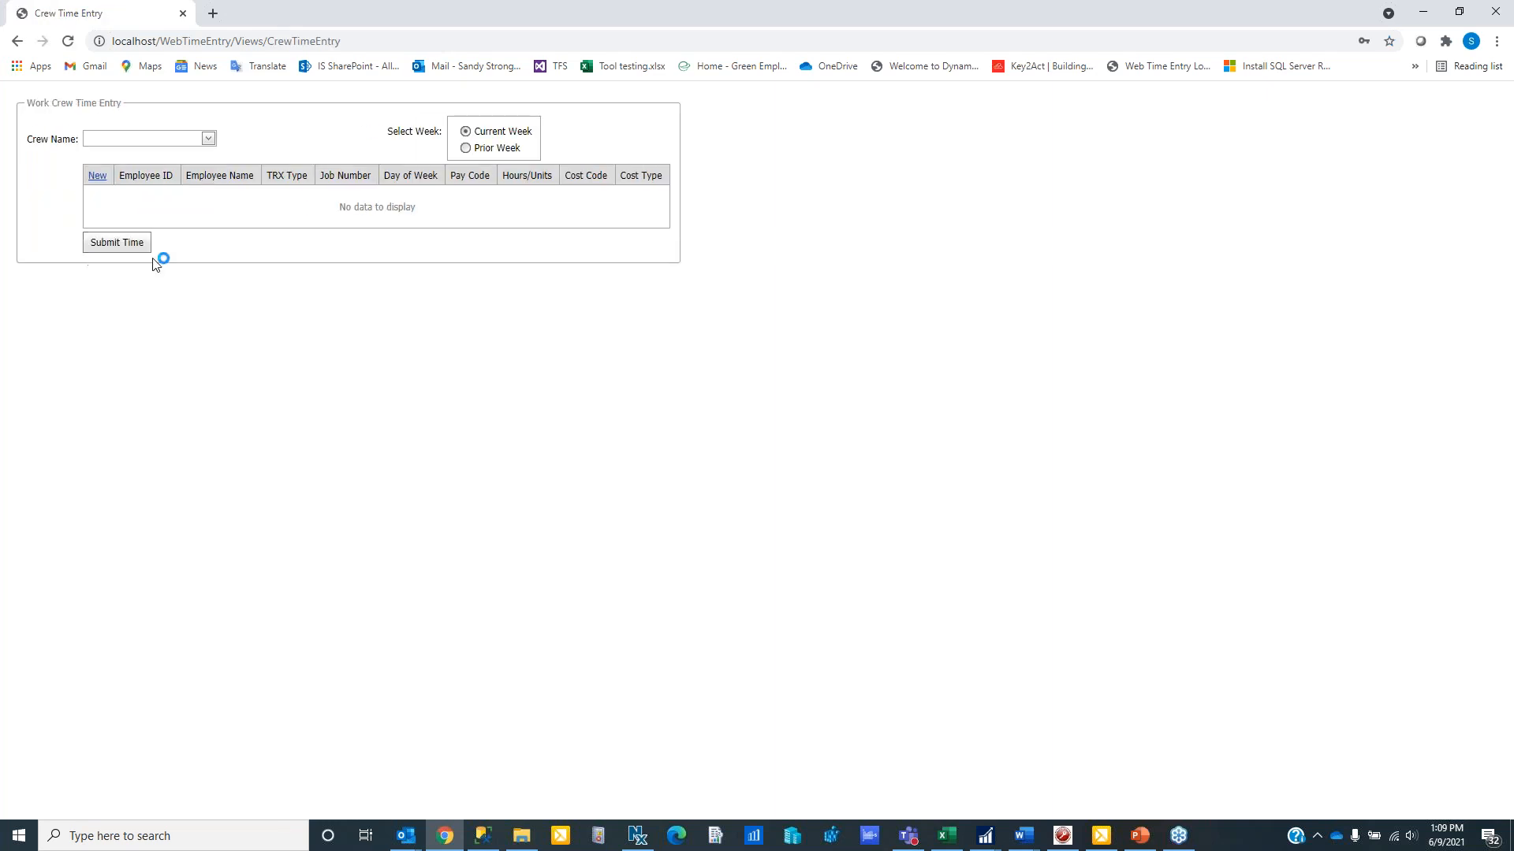
# - Start a new time entry for Crew 1, exclude the third listed employee from the crew and save that change
pyautogui.click(209, 139)
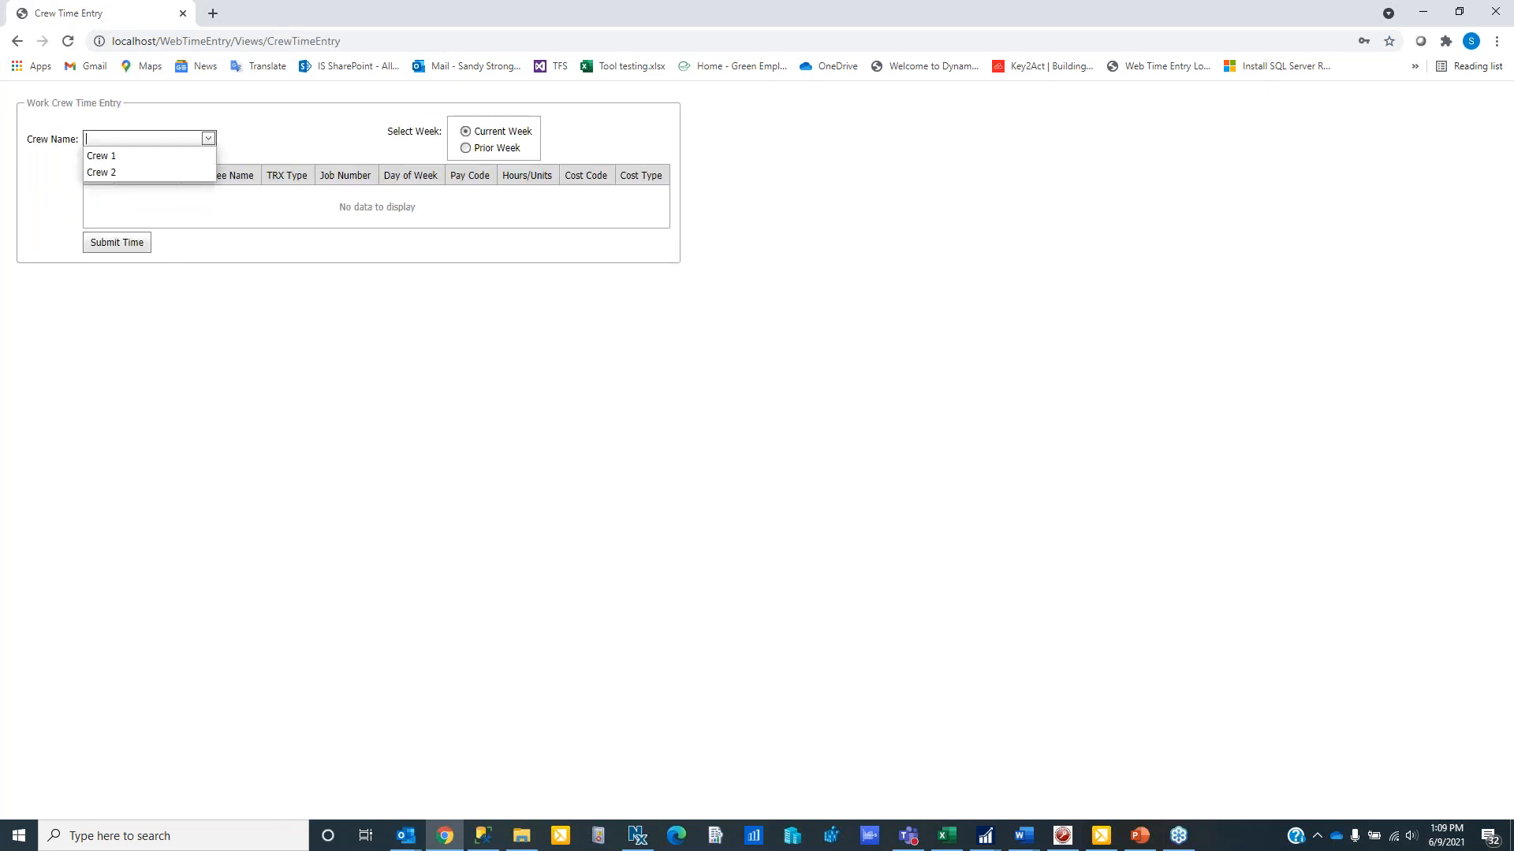
pyautogui.click(122, 158)
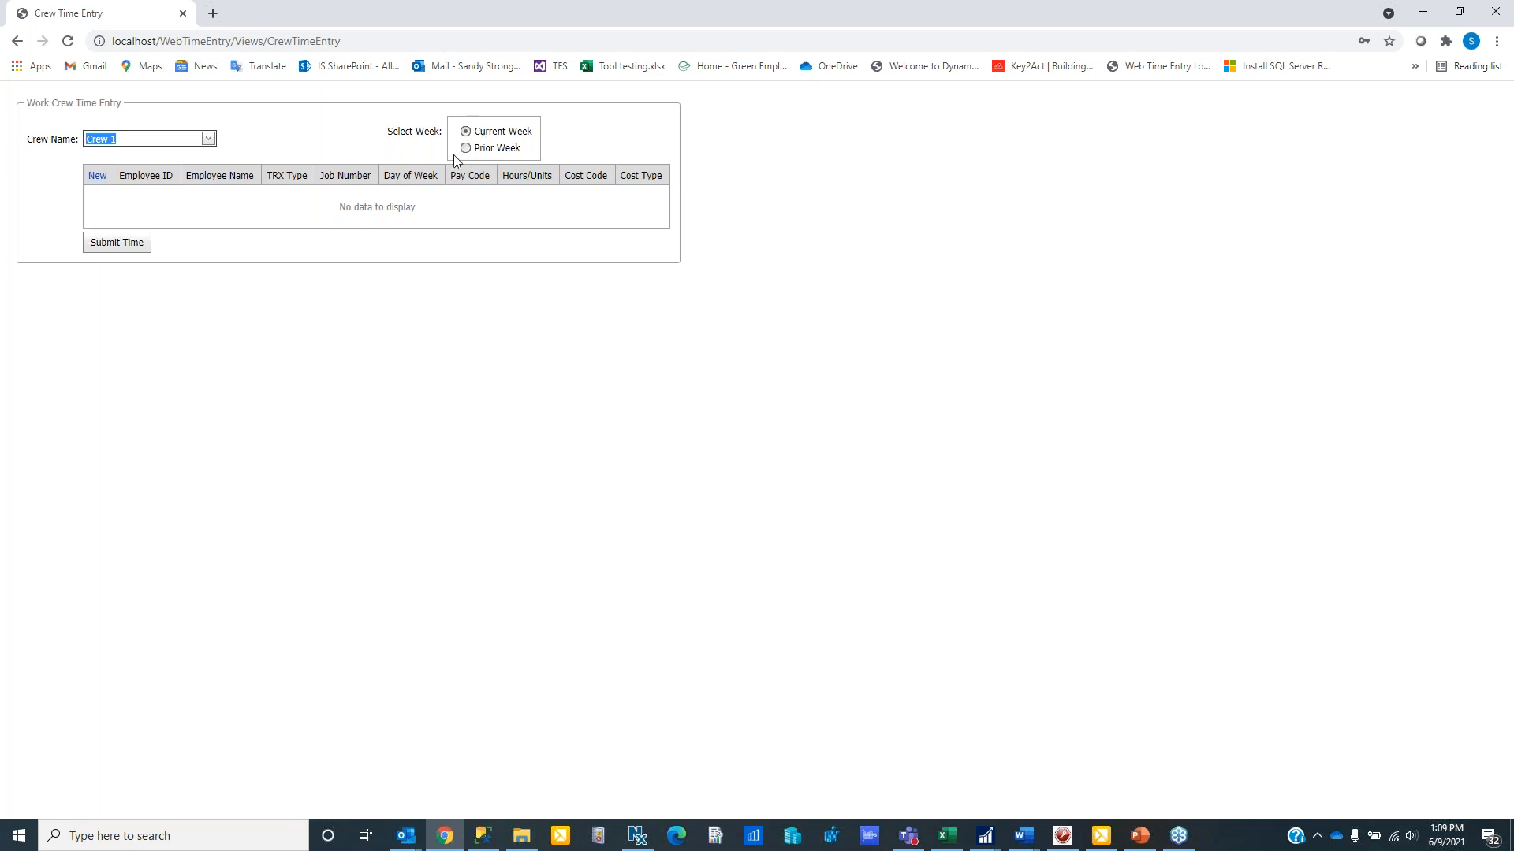
pyautogui.click(97, 176)
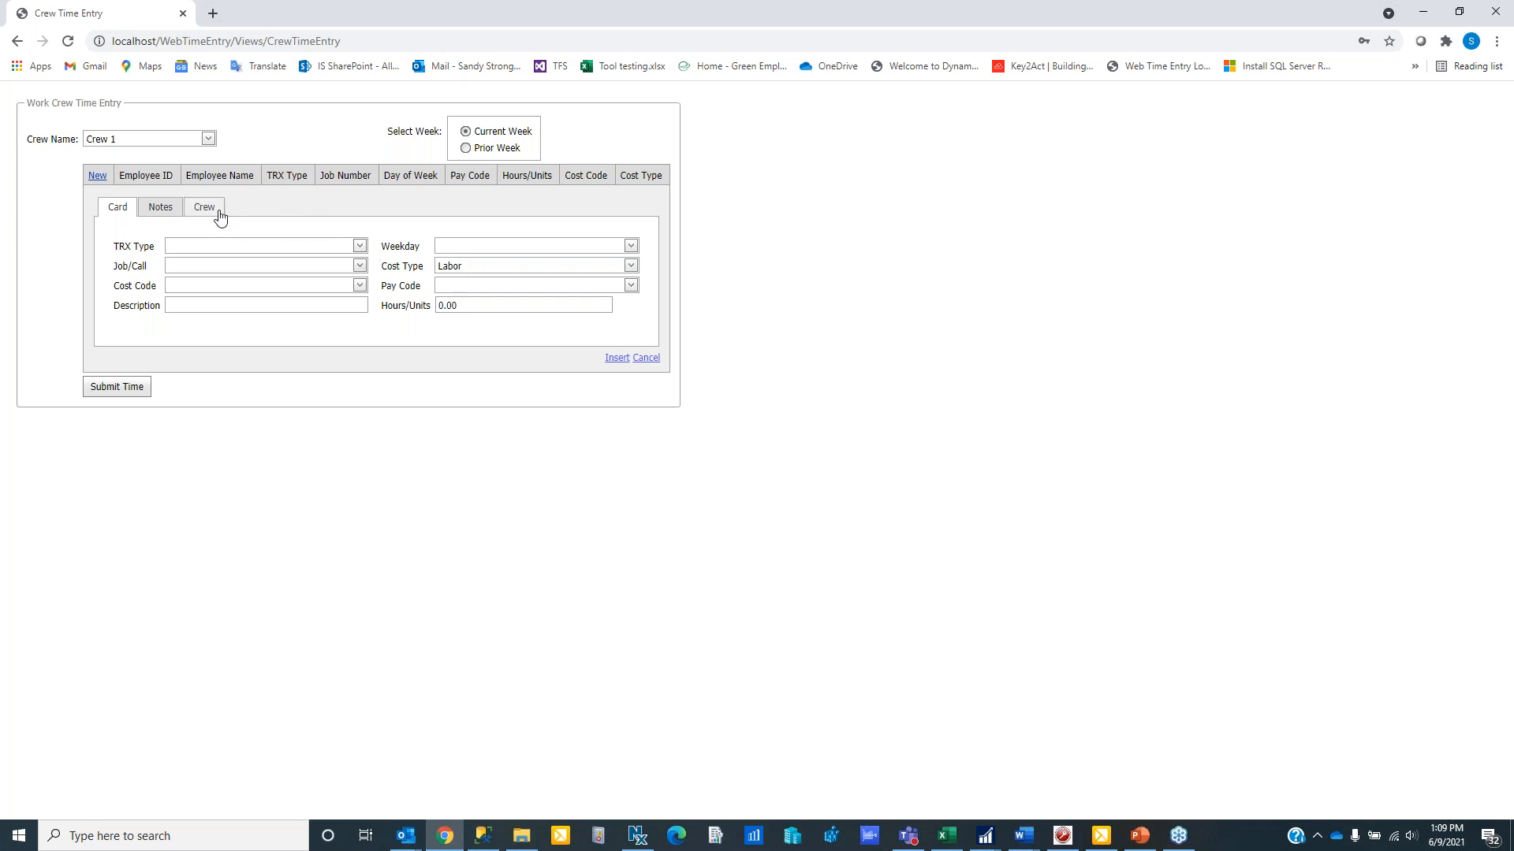
pyautogui.click(206, 213)
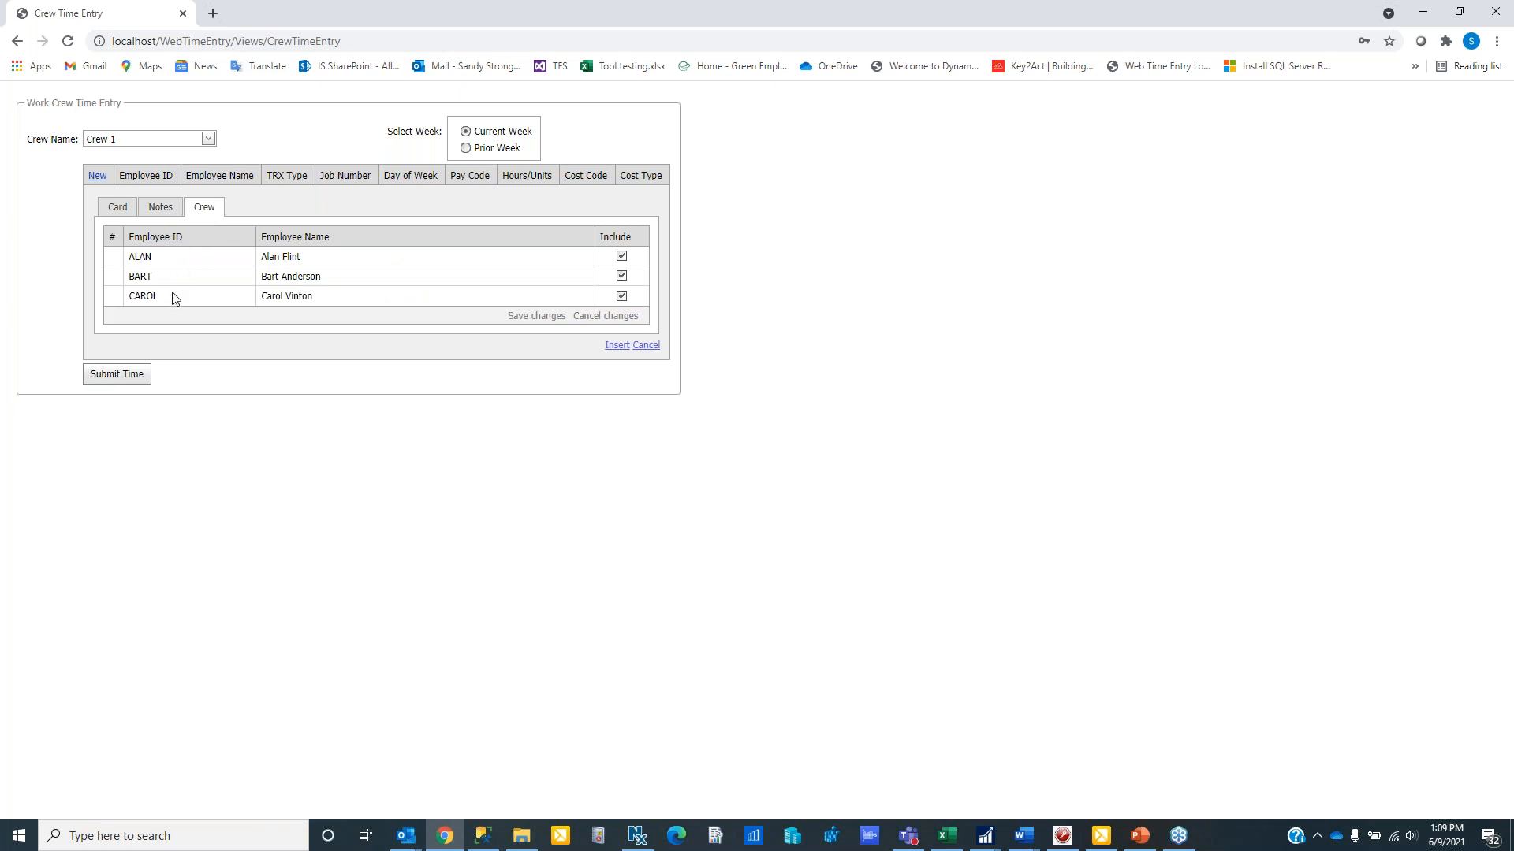
pyautogui.click(621, 297)
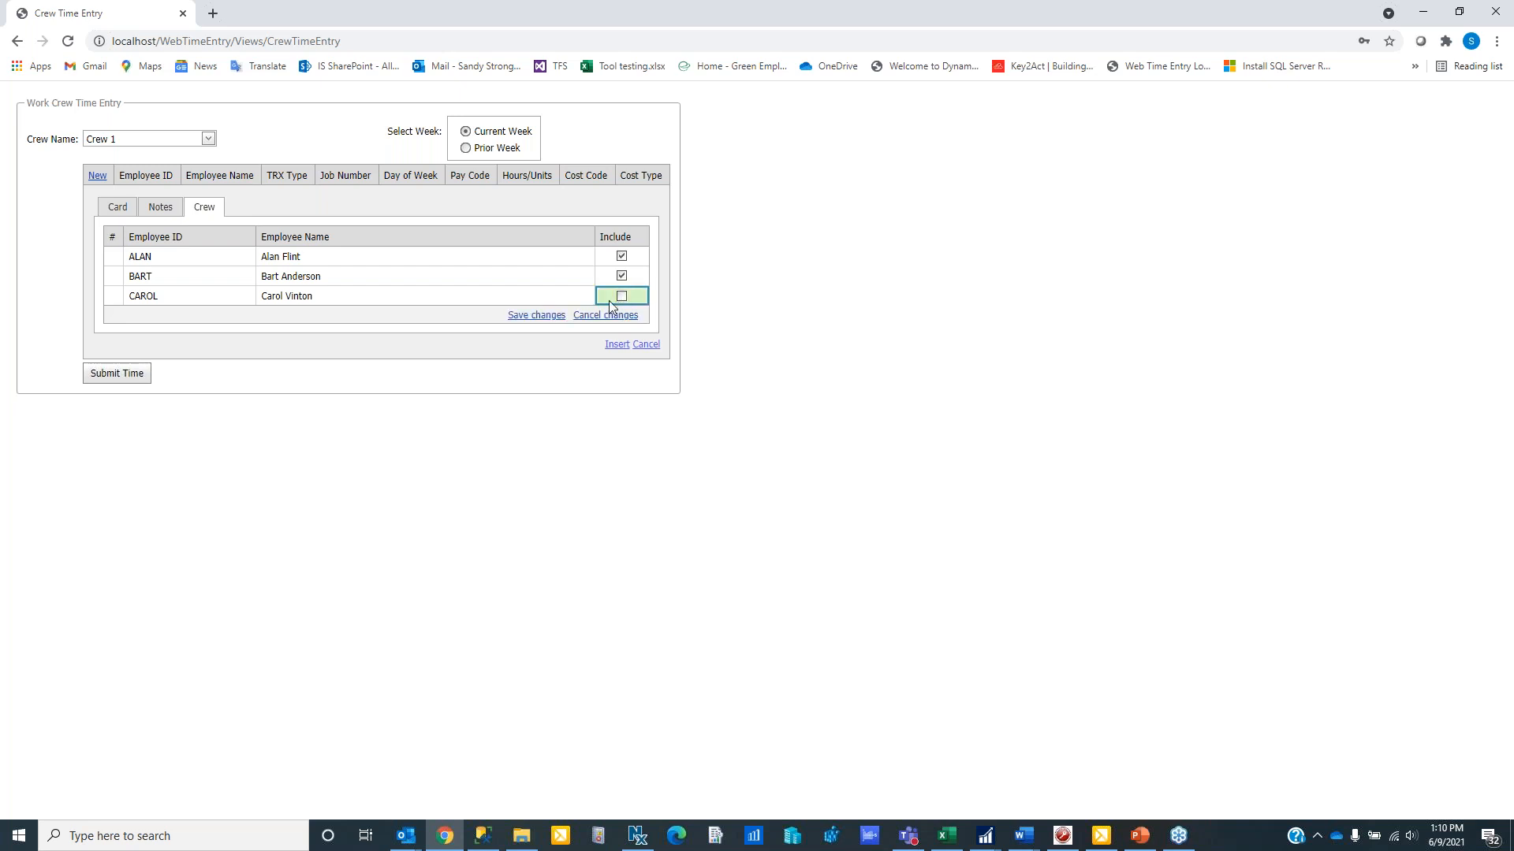
pyautogui.click(534, 316)
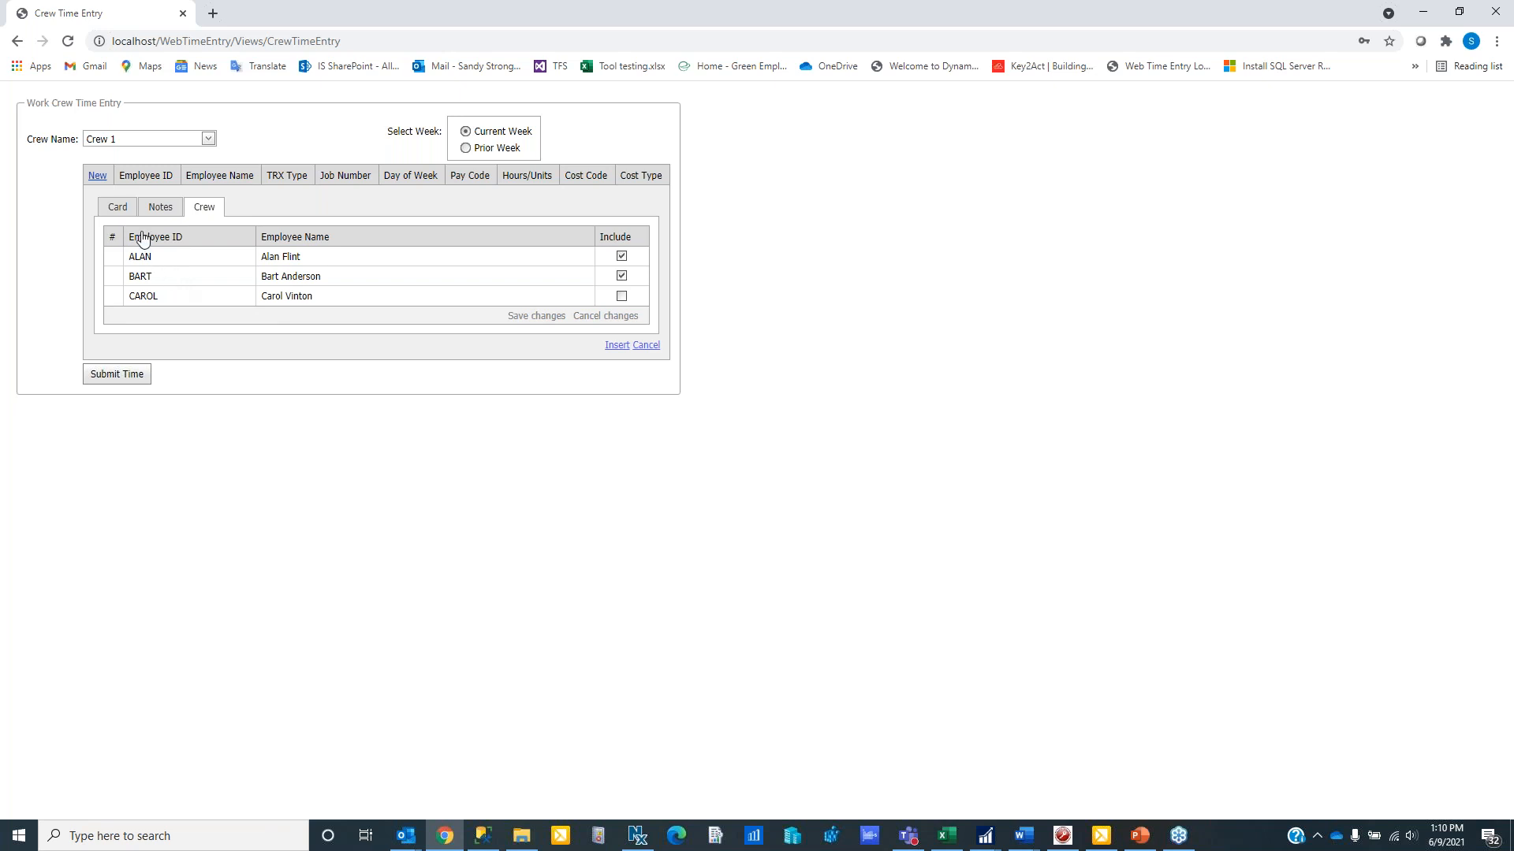
# - On the crew entry's card, set the transaction type to SERVICE and the weekday to TUESDAY
pyautogui.click(119, 208)
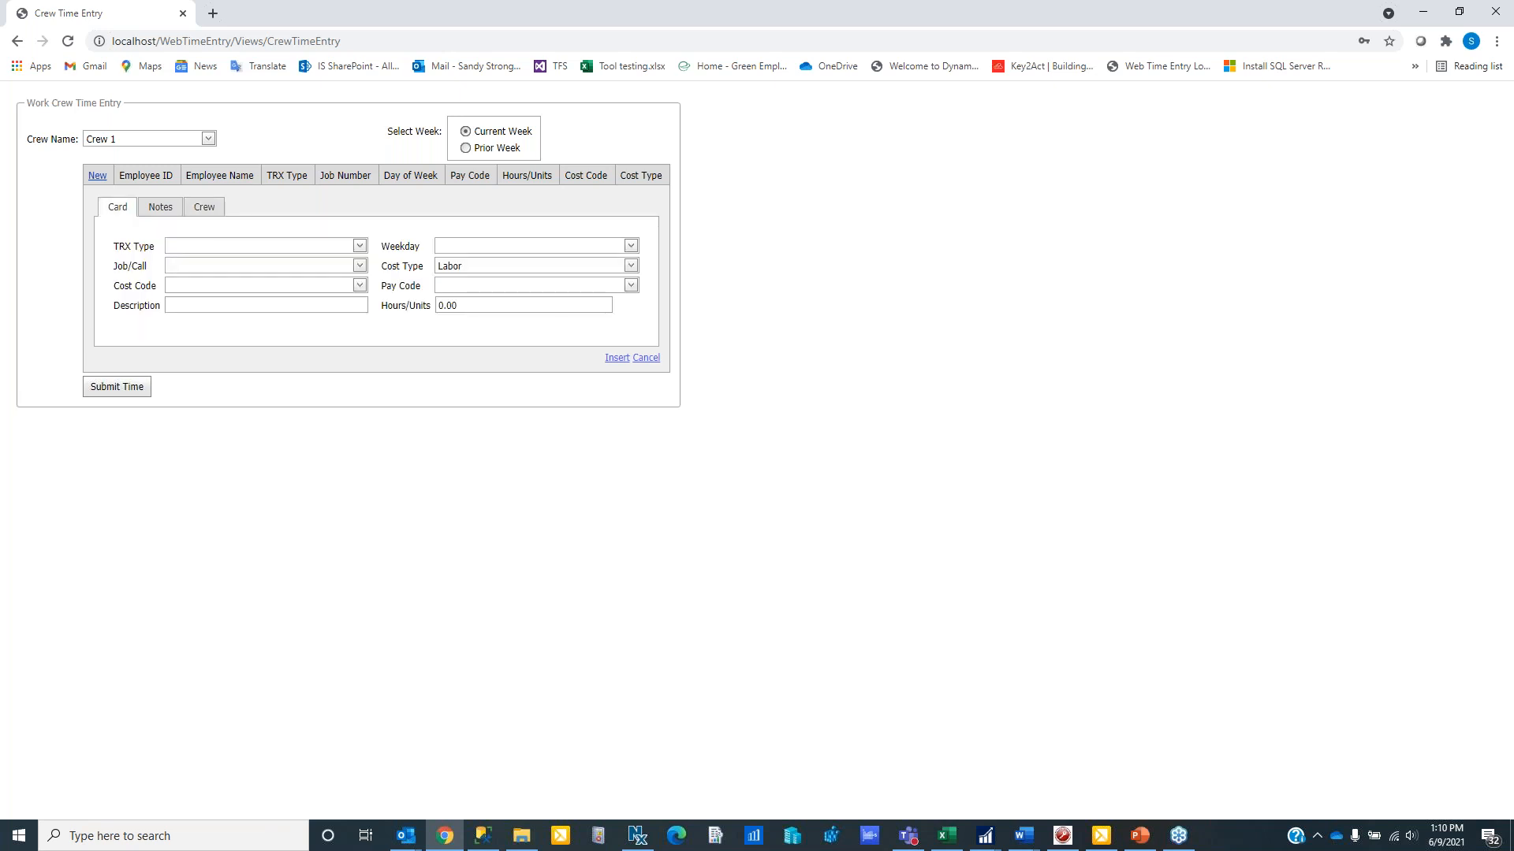
pyautogui.click(359, 246)
pyautogui.click(324, 278)
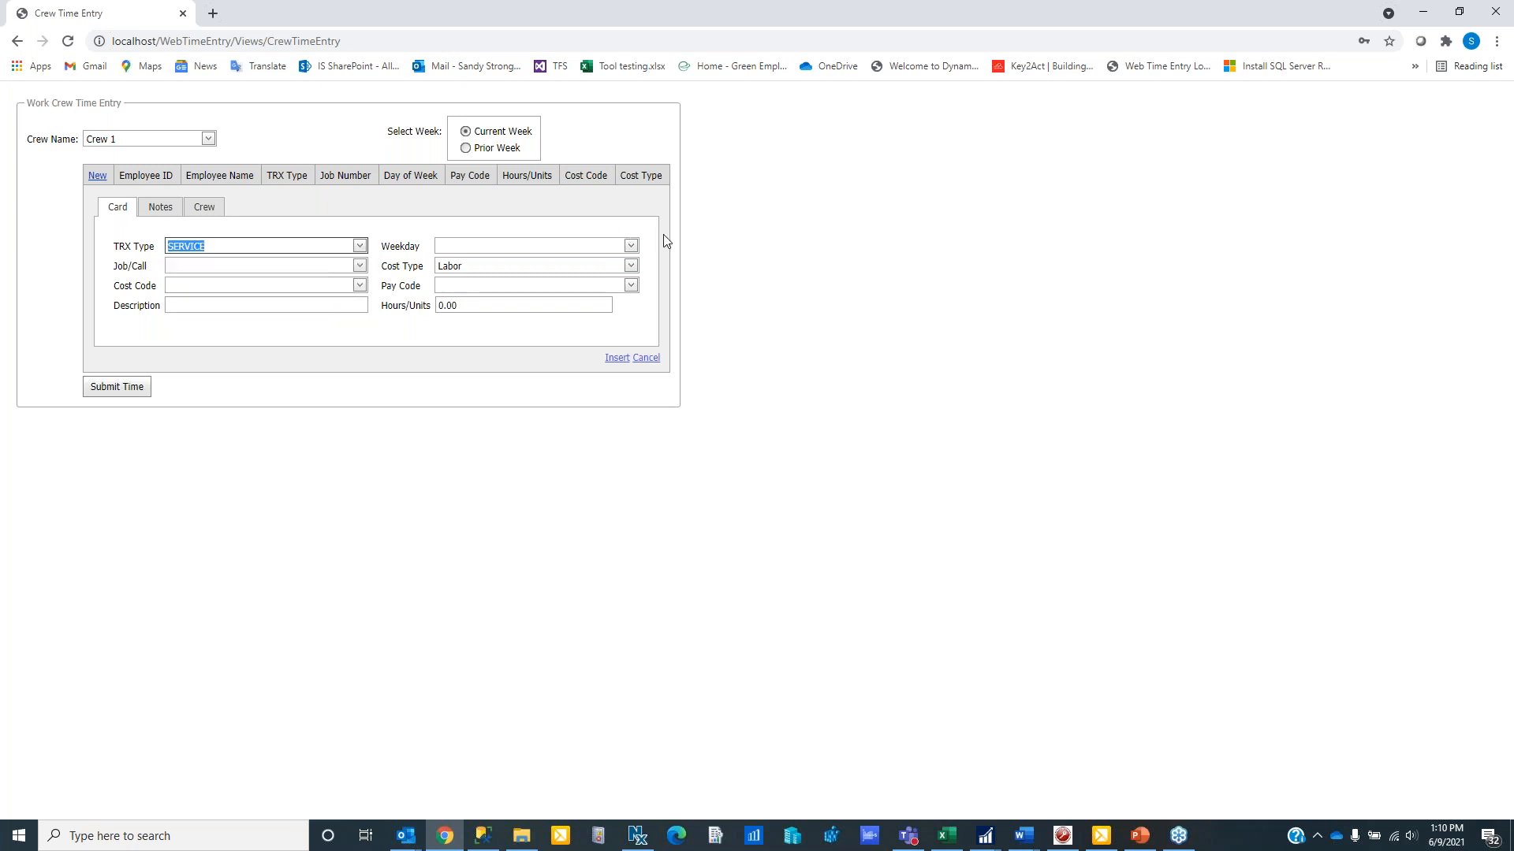
pyautogui.click(633, 247)
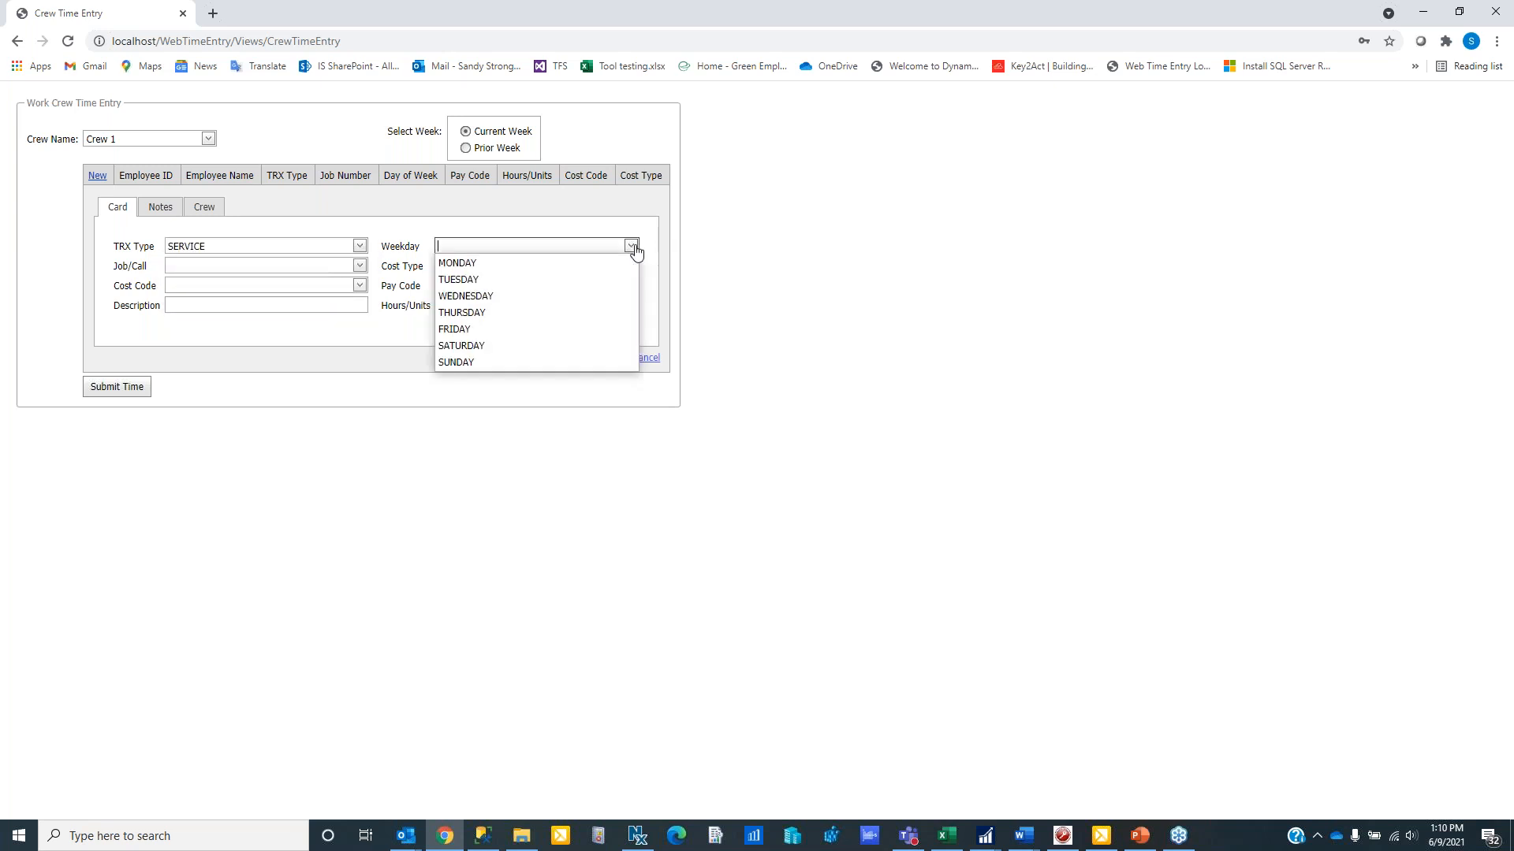
pyautogui.click(603, 281)
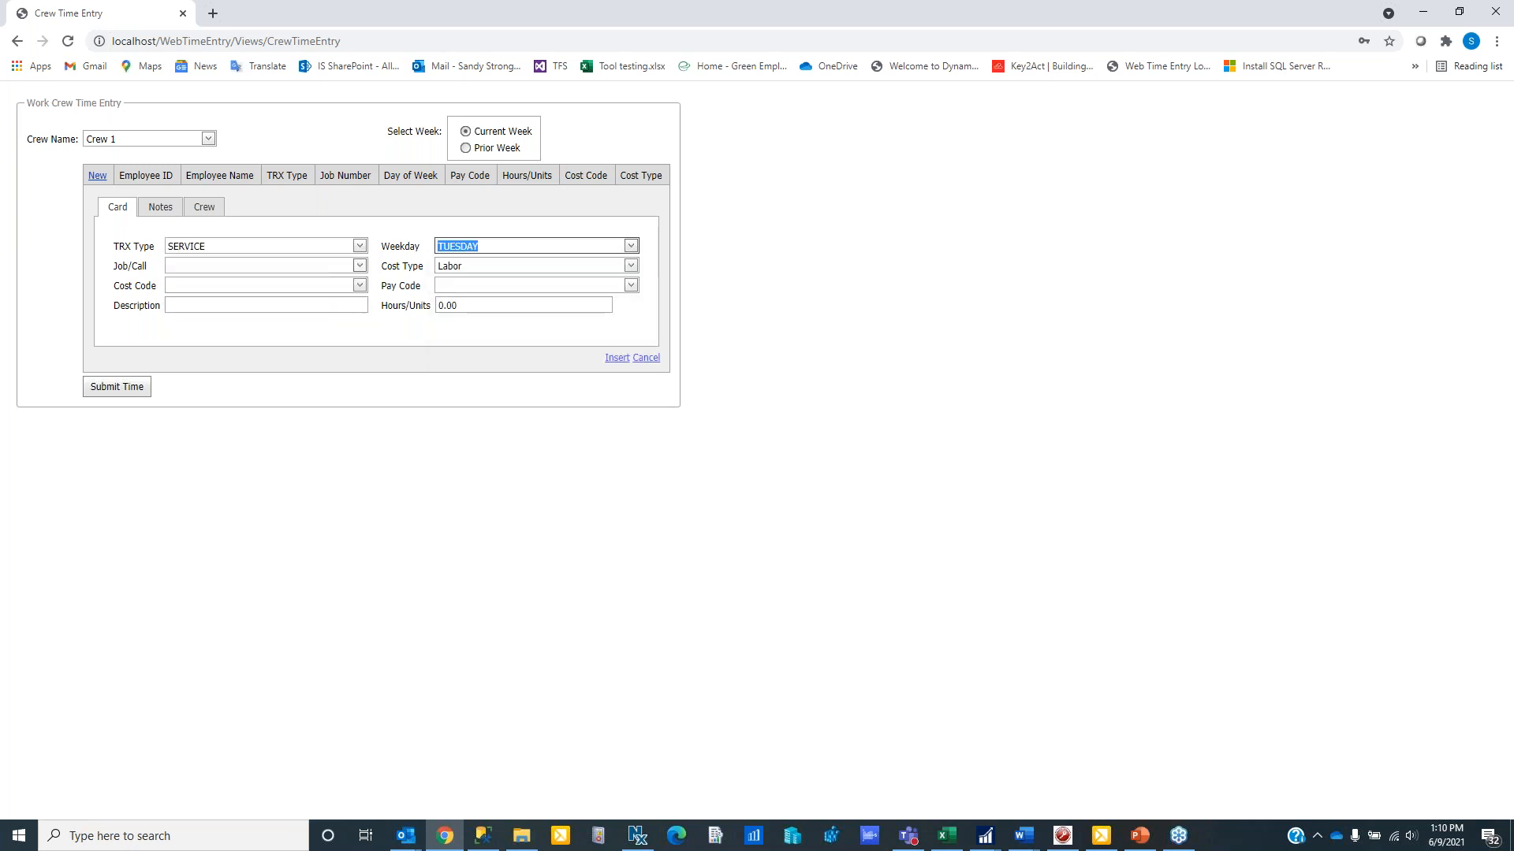
pyautogui.click(360, 266)
pyautogui.moveTo(392, 306); pyautogui.dragTo(395, 374)
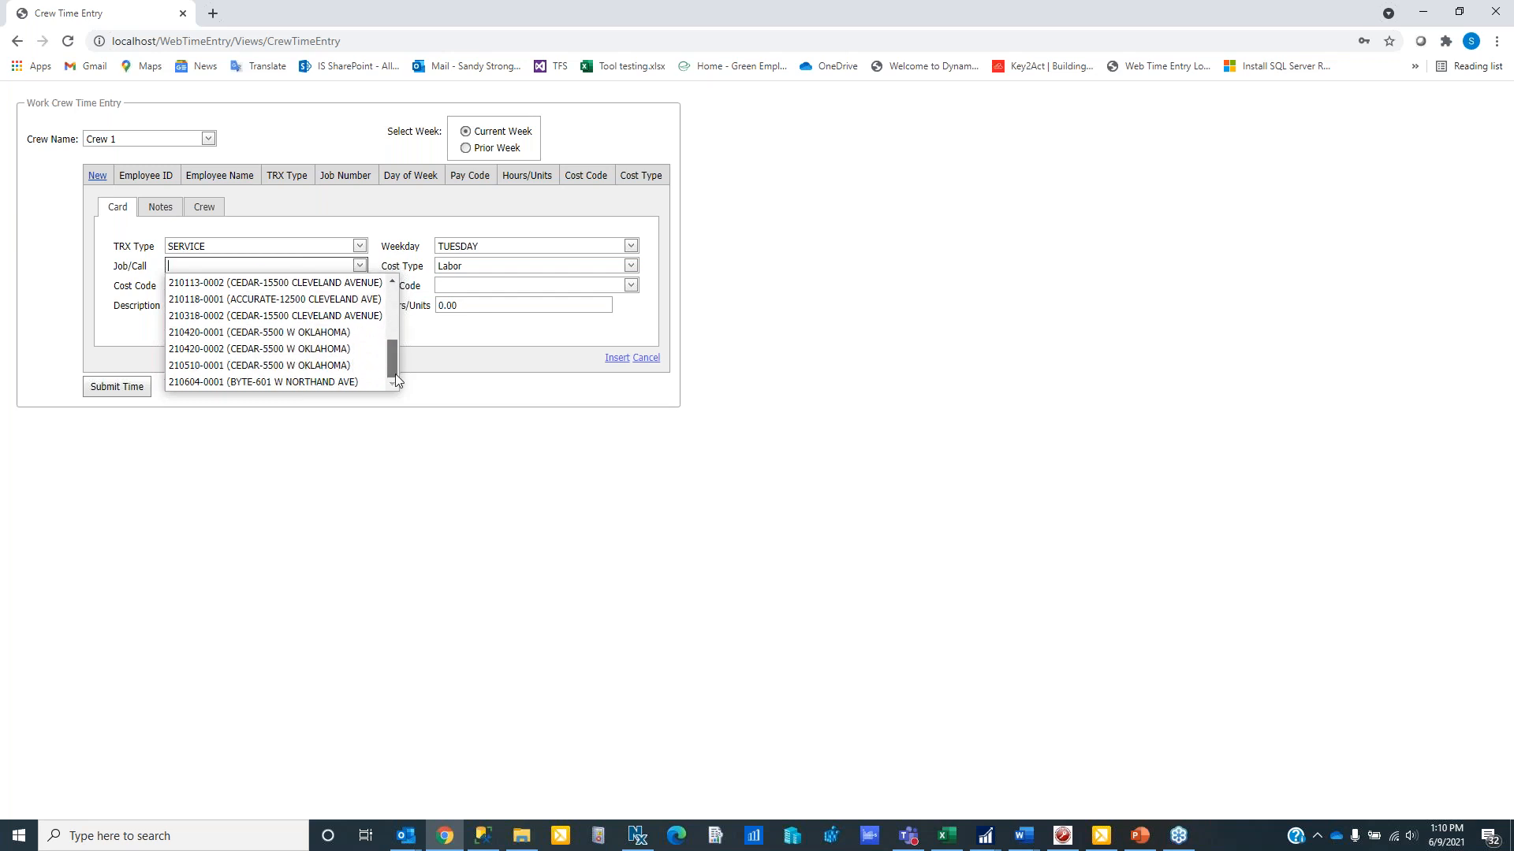
pyautogui.click(273, 382)
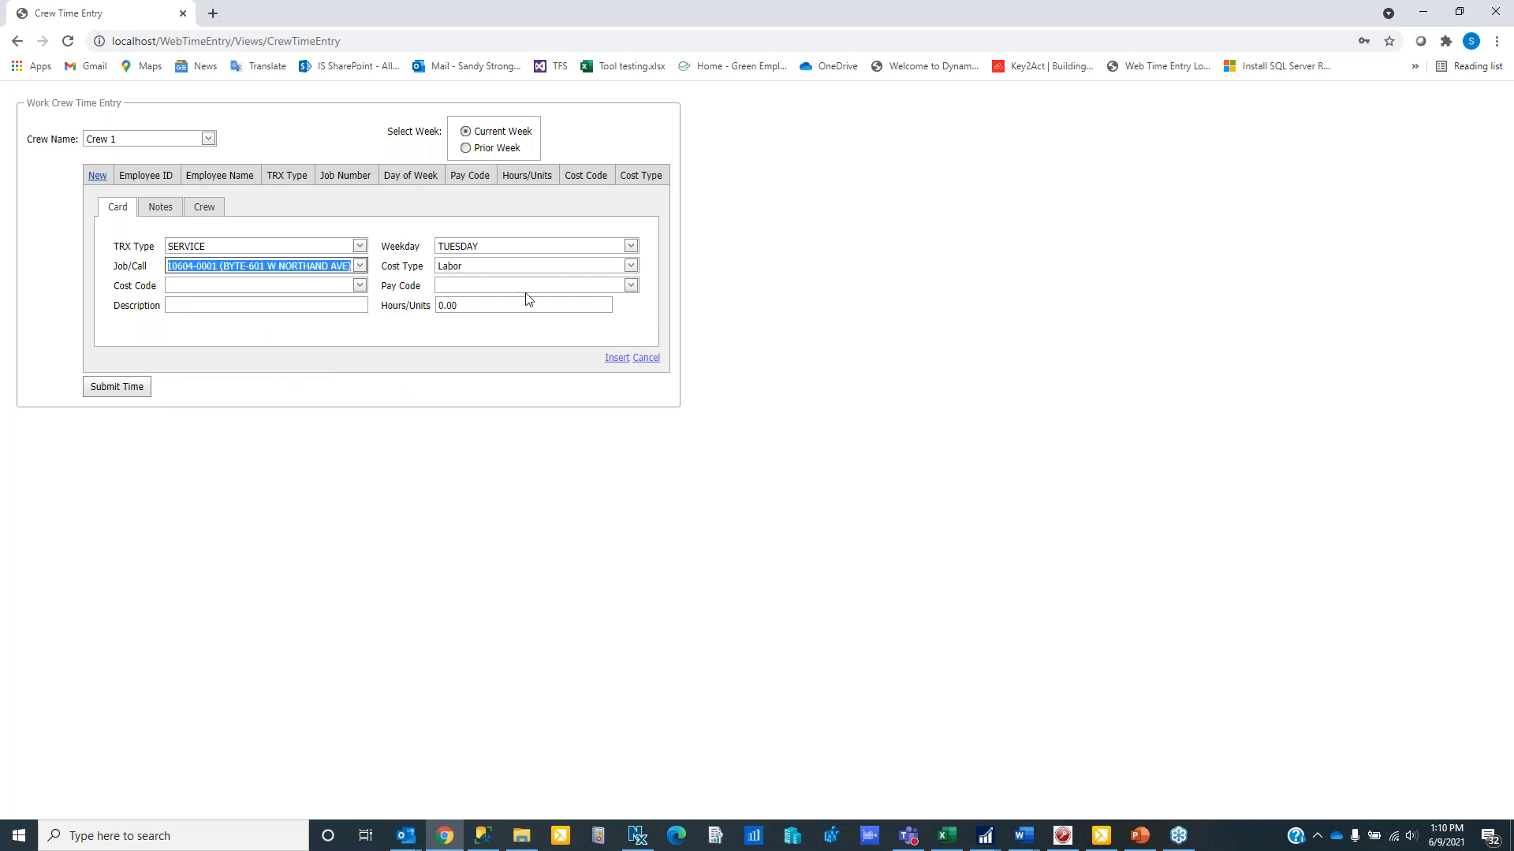
pyautogui.click(360, 286)
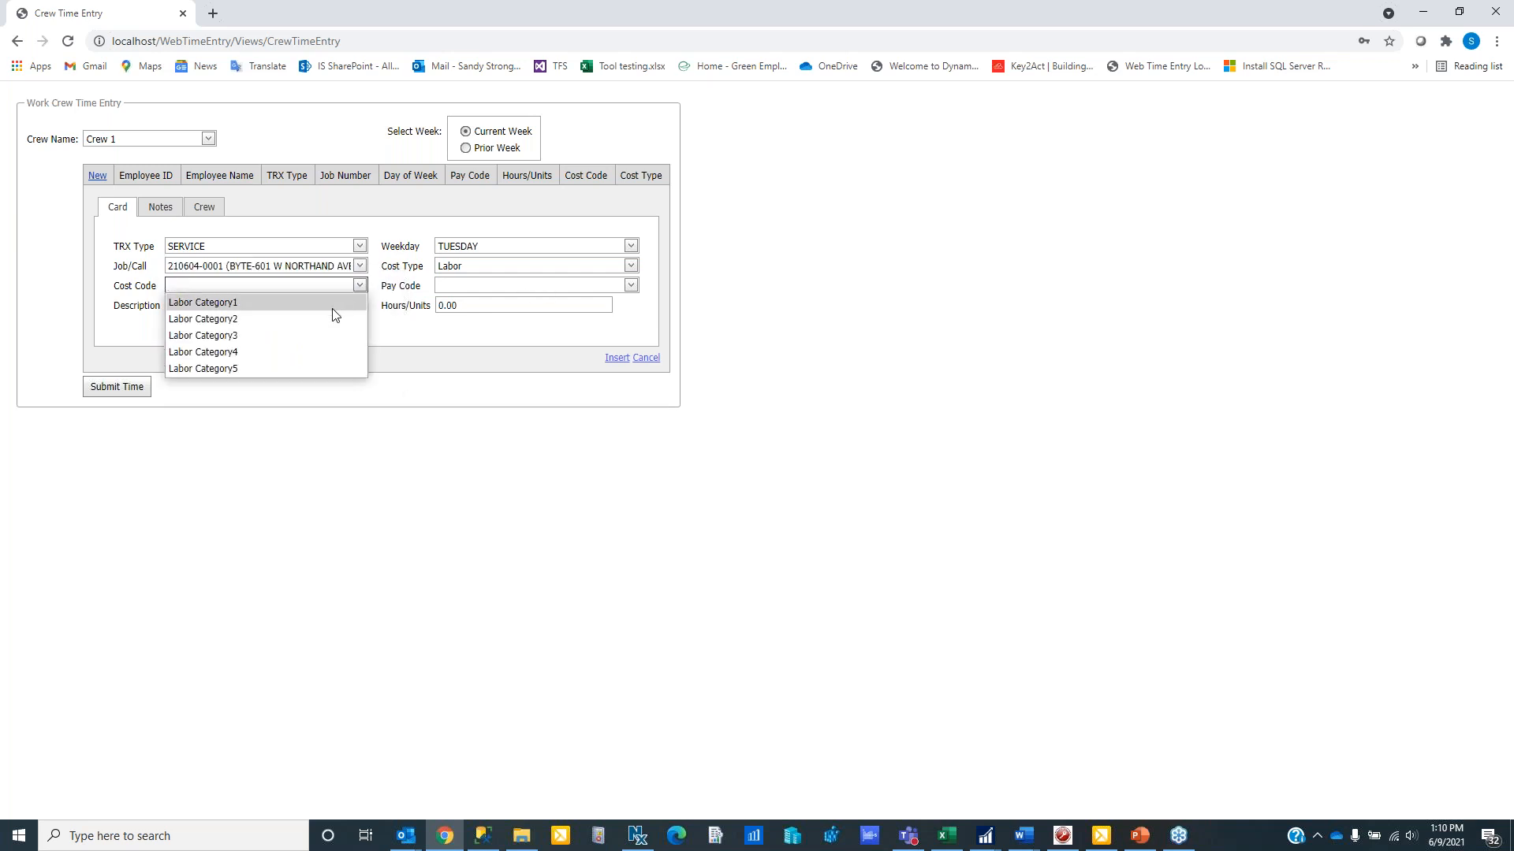
pyautogui.click(333, 306)
# - Set the pay code to Hourly Pay Code, description to "HVAC install" and hours to 5.00, and insert the crew entry
pyautogui.click(631, 286)
pyautogui.click(557, 312)
pyautogui.click(292, 305)
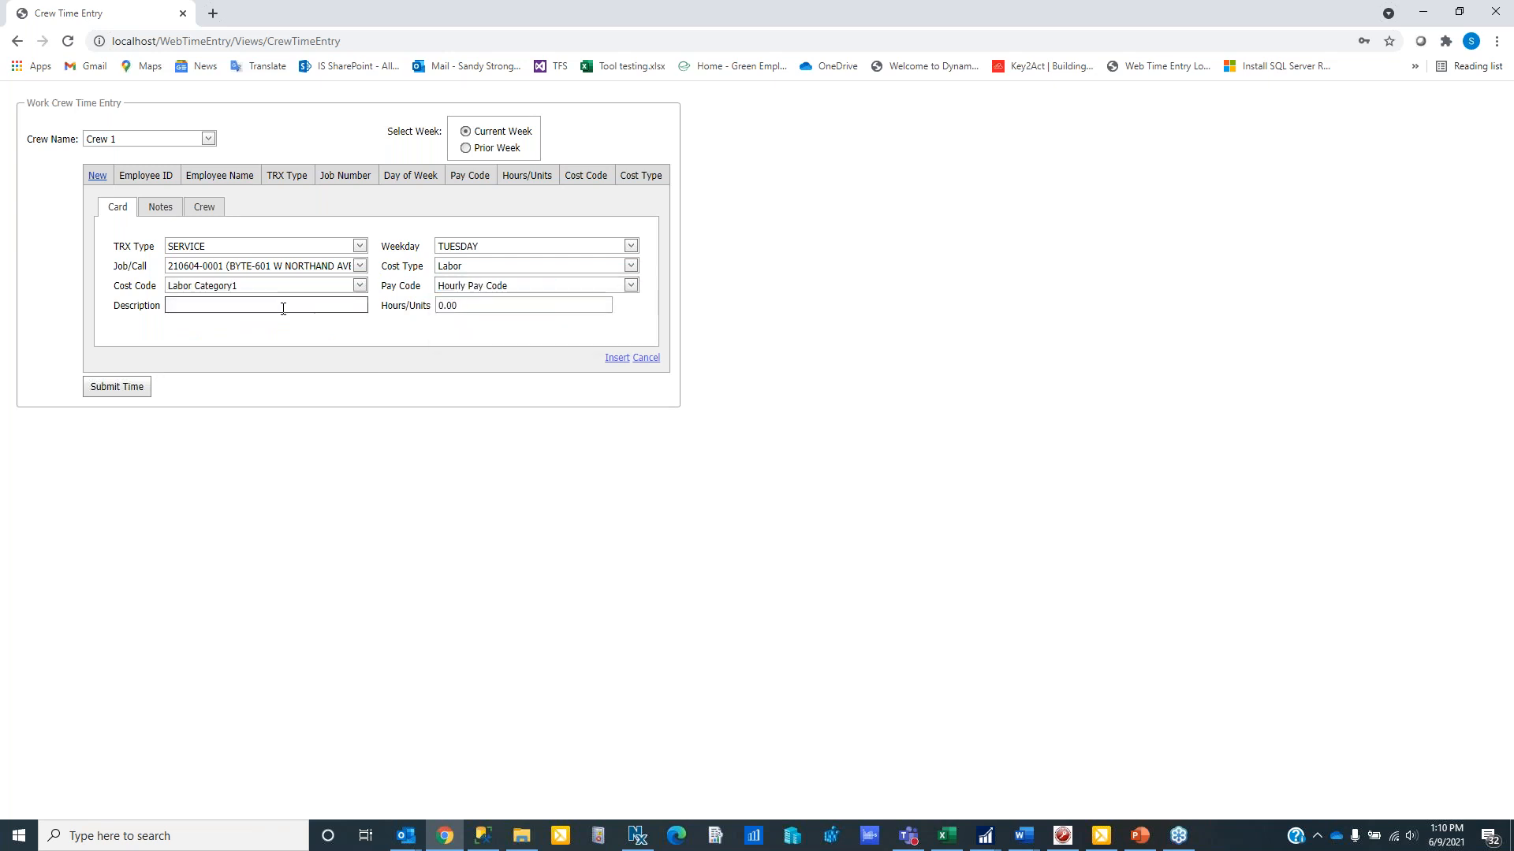
pyautogui.write('HVAC install')
pyautogui.press('Tab')
pyautogui.write('5')
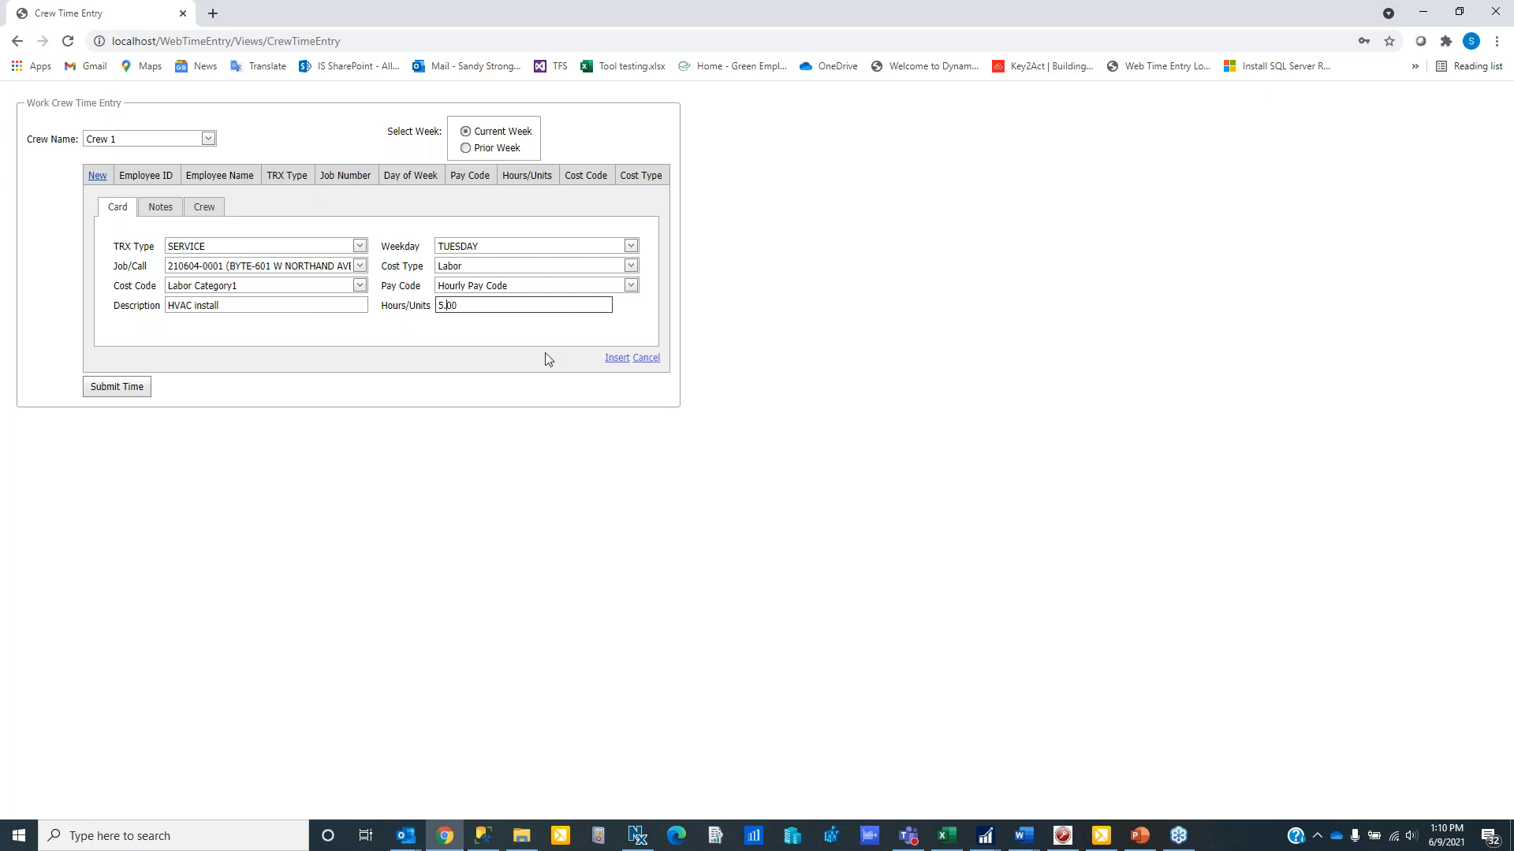
pyautogui.click(615, 359)
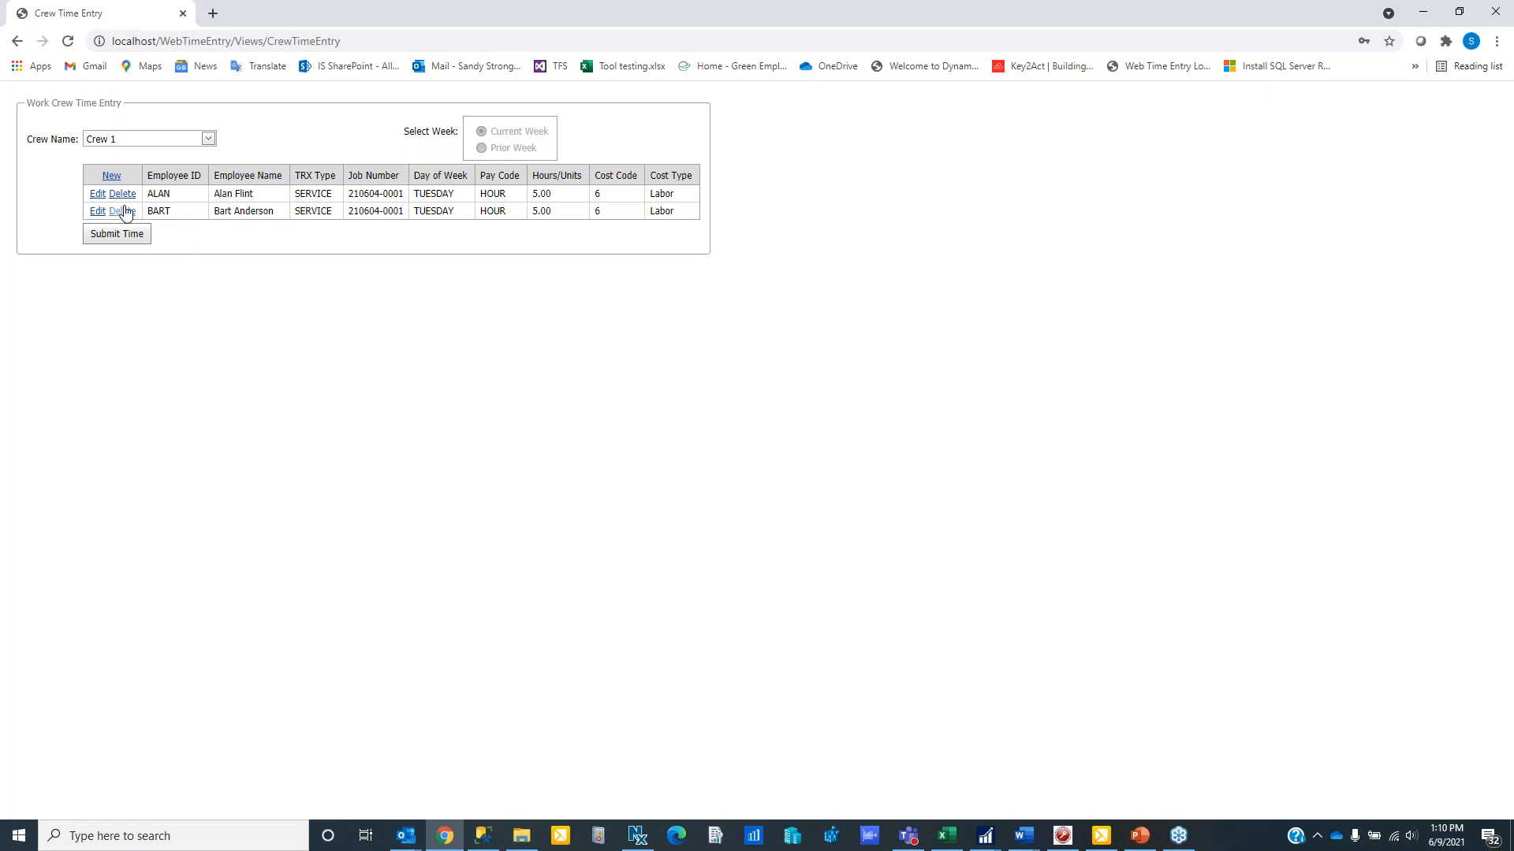
# - Change the second crew employee's Tuesday hours to 4.50 and submit the crew's time
pyautogui.click(97, 212)
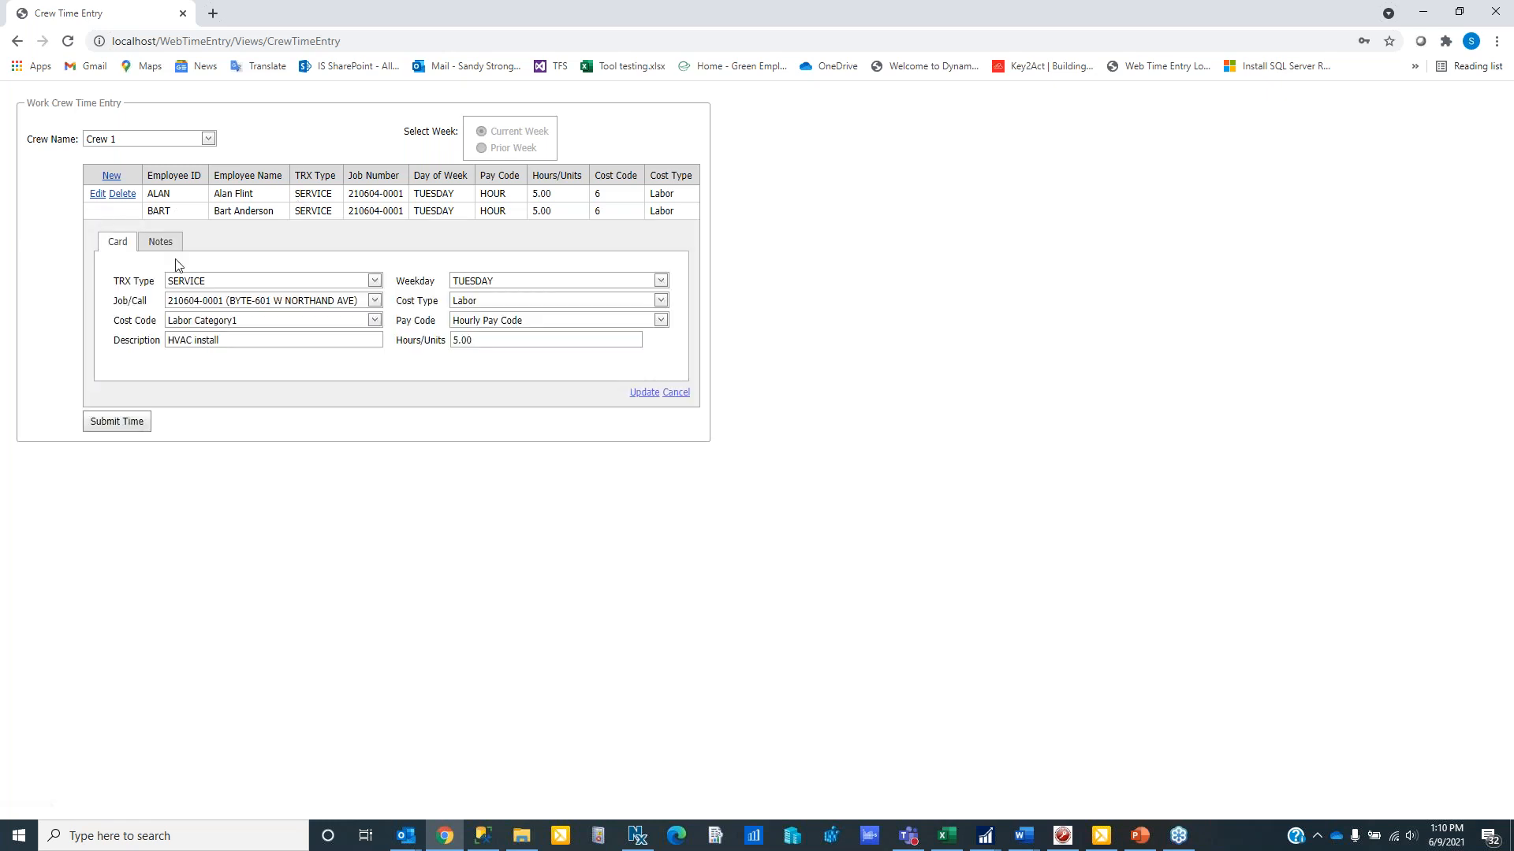
pyautogui.click(472, 340)
pyautogui.write('4.')
pyautogui.click(640, 392)
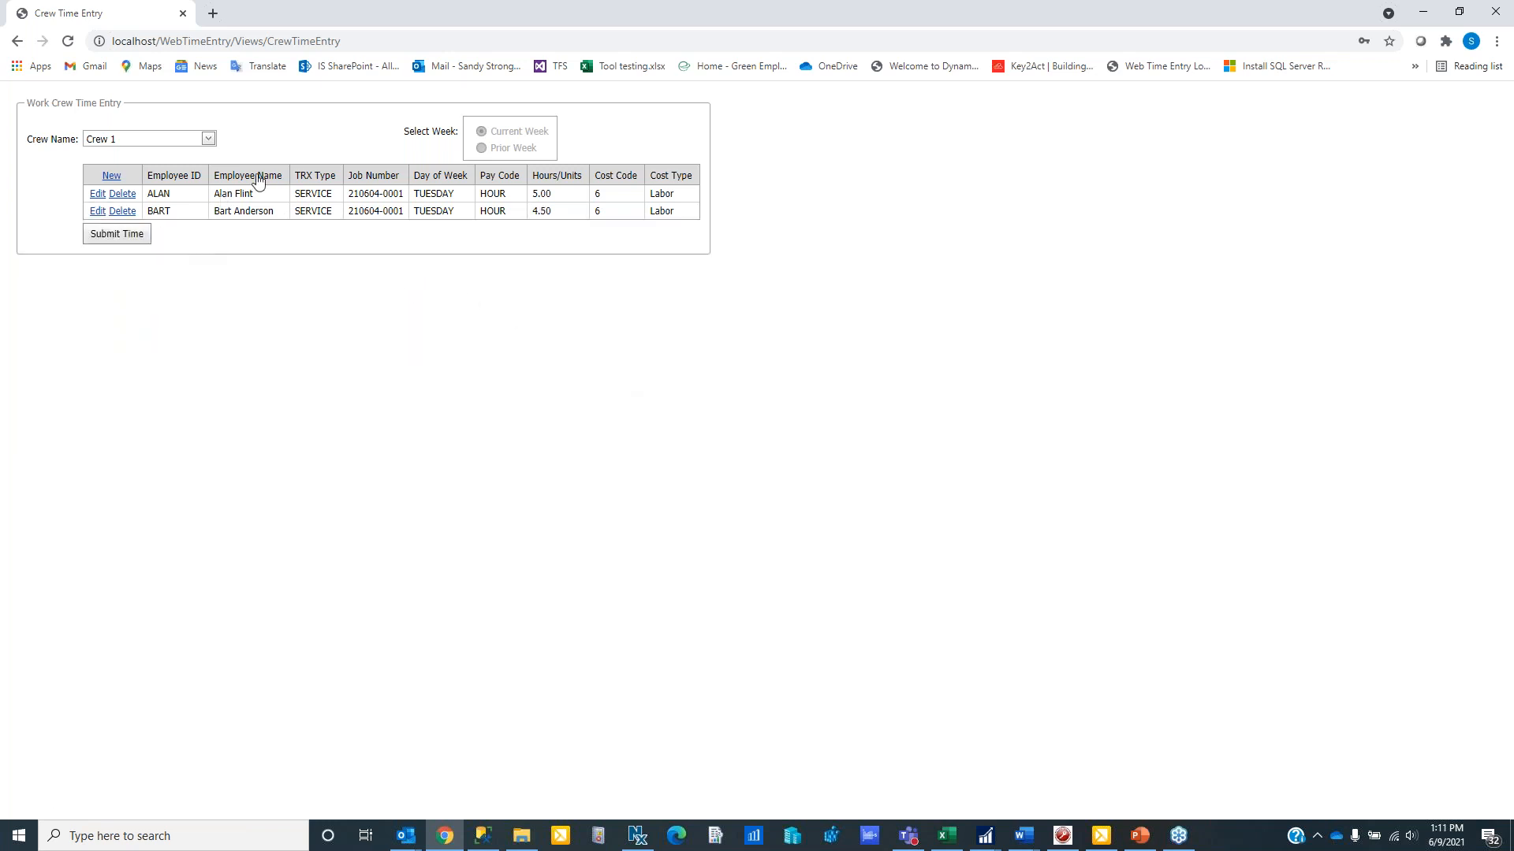
pyautogui.click(119, 241)
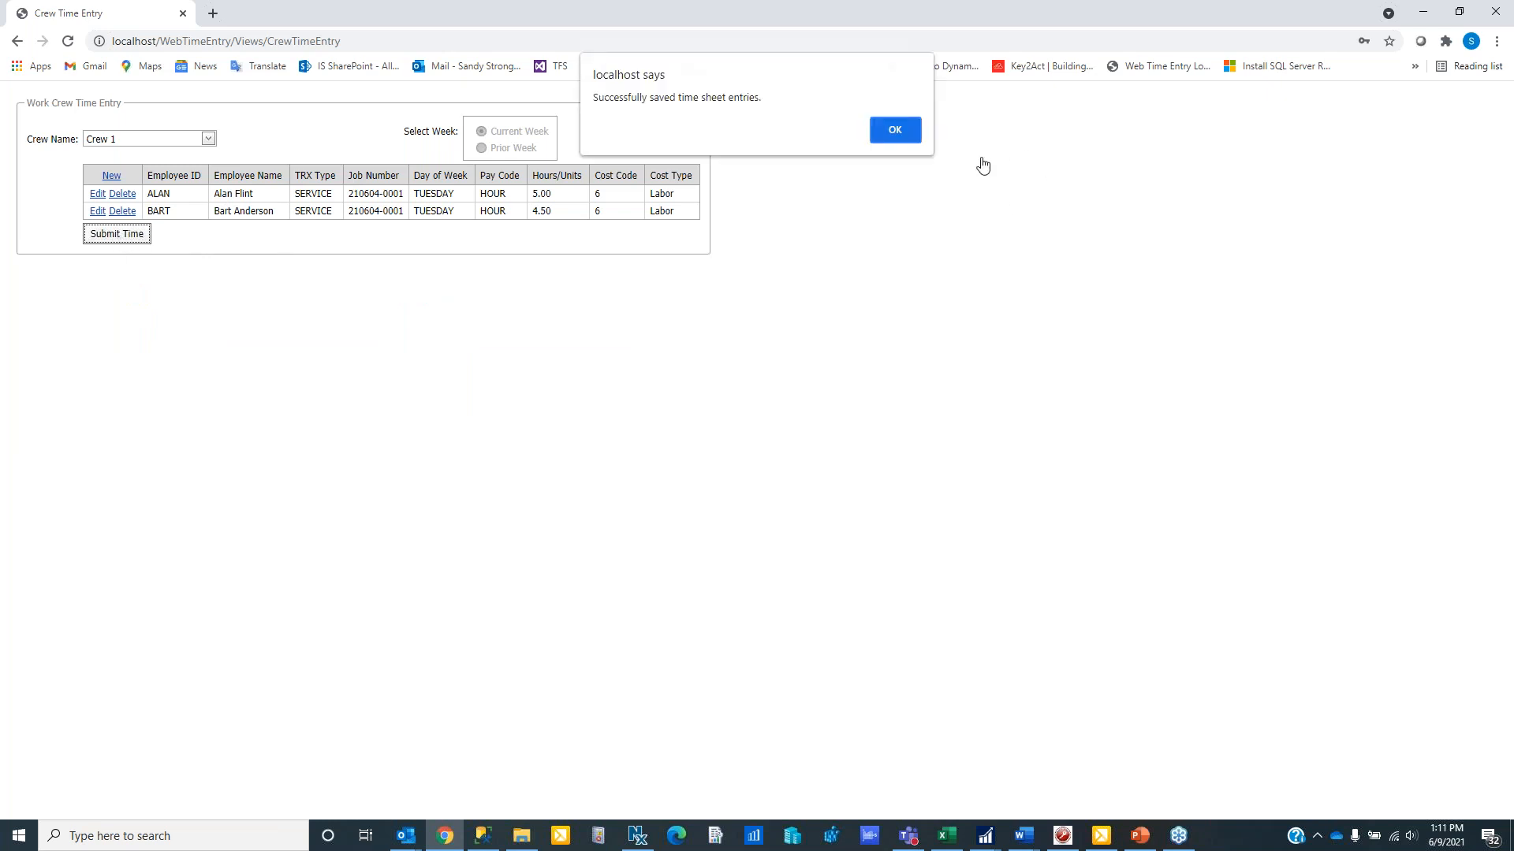
pyautogui.click(908, 136)
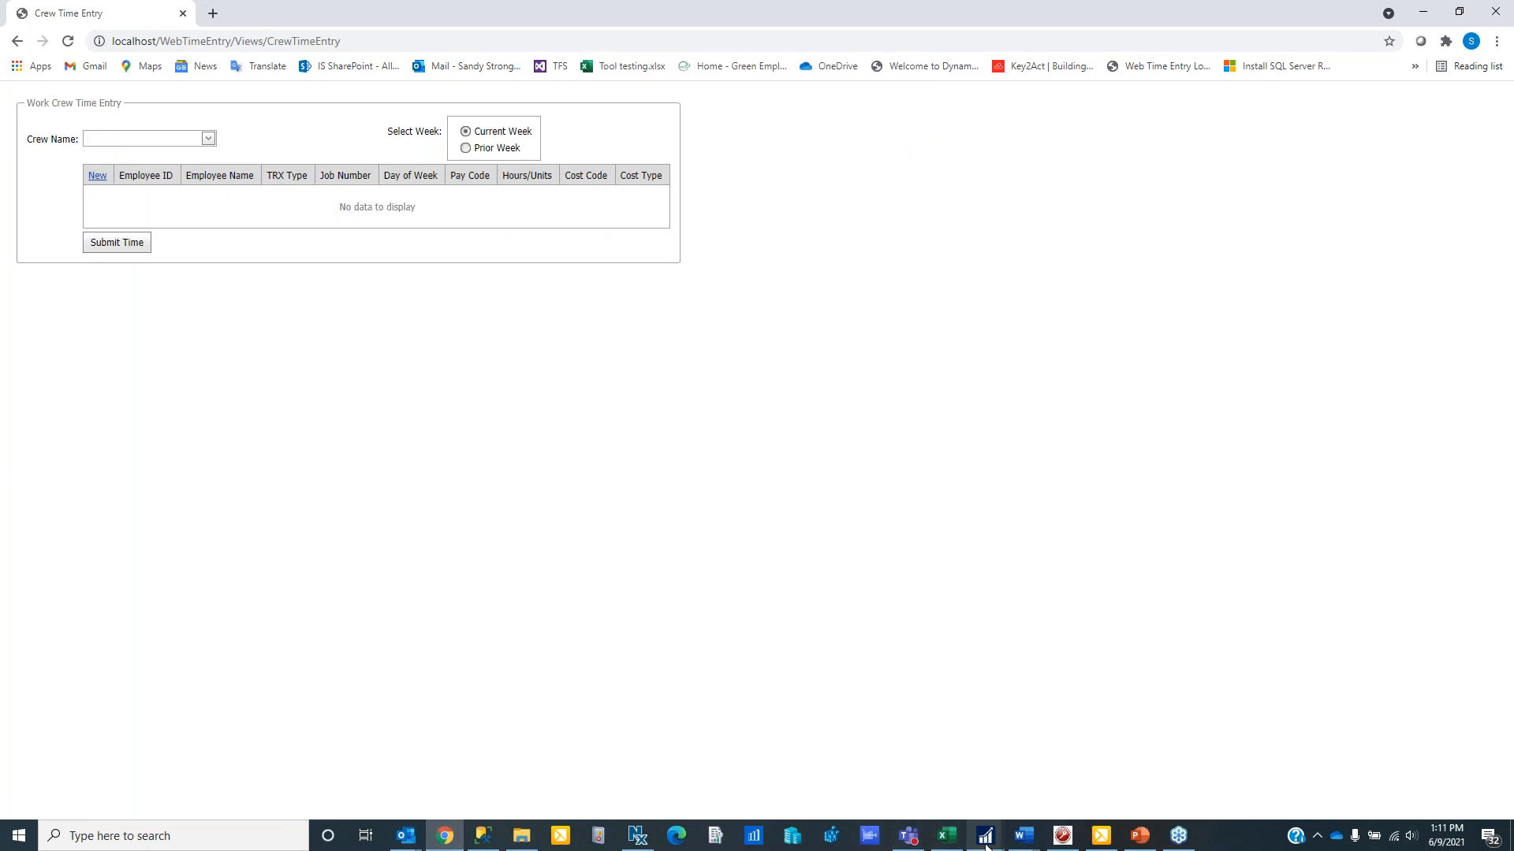
# - Switch to Microsoft Dynamics GP and open the Signature TimeTrack Time Card Commit window
pyautogui.moveTo(985, 845)
pyautogui.click(933, 780)
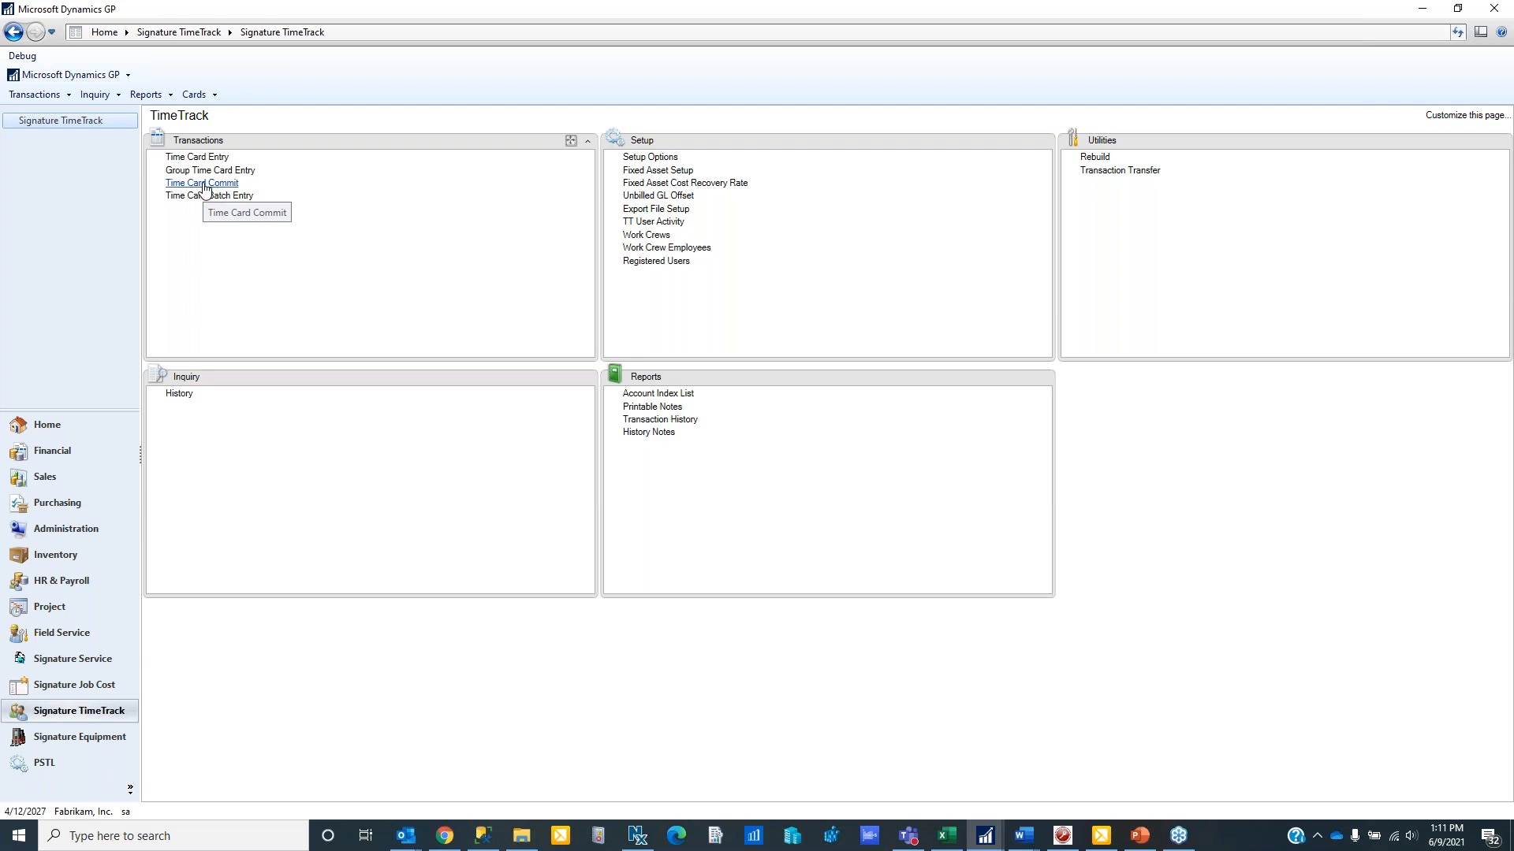
pyautogui.click(204, 186)
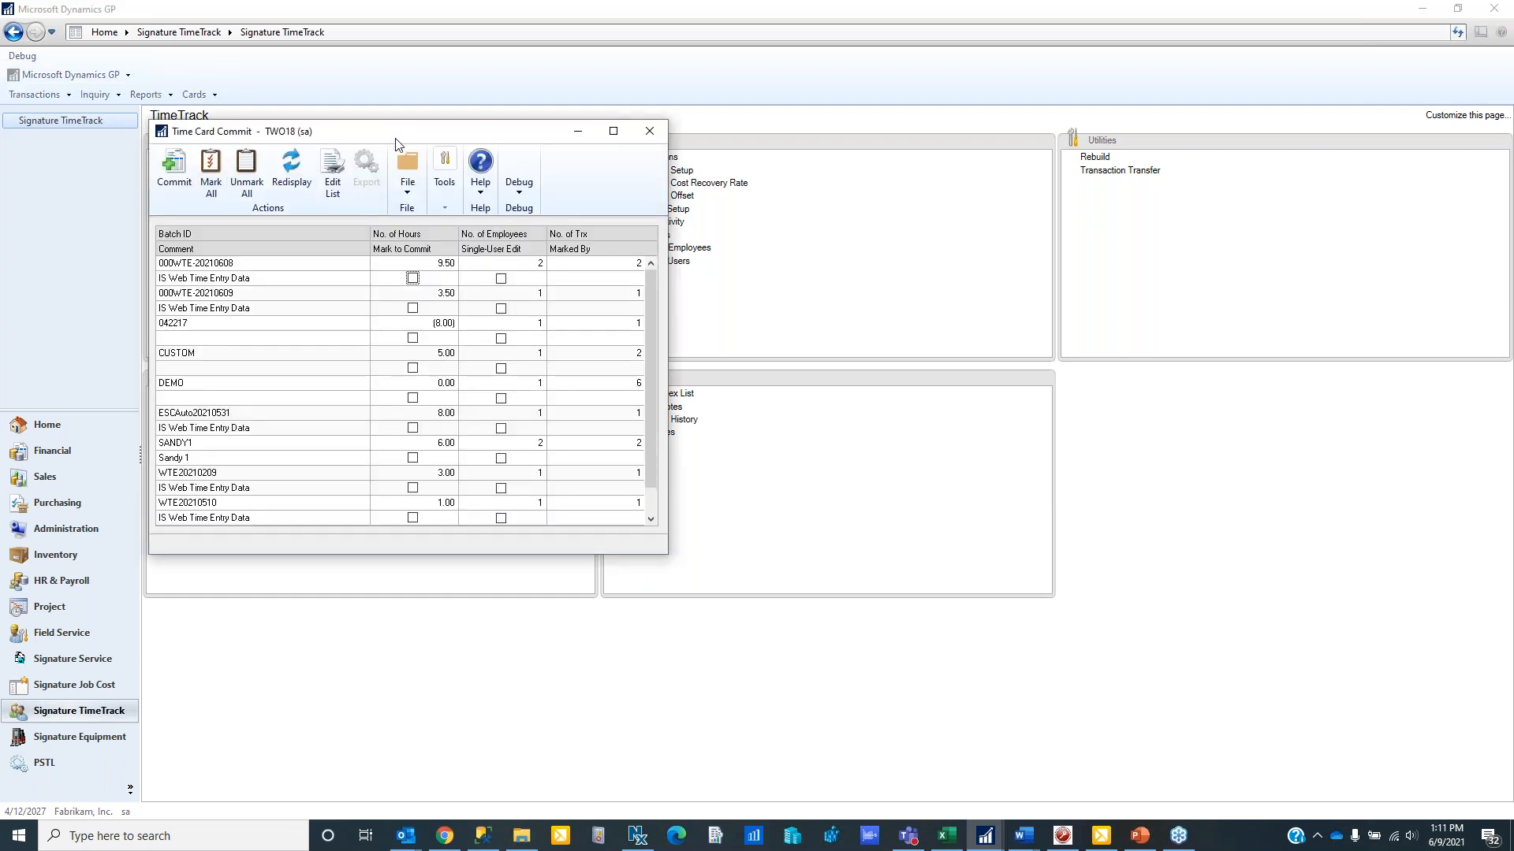
pyautogui.moveTo(397, 140); pyautogui.dragTo(512, 162)
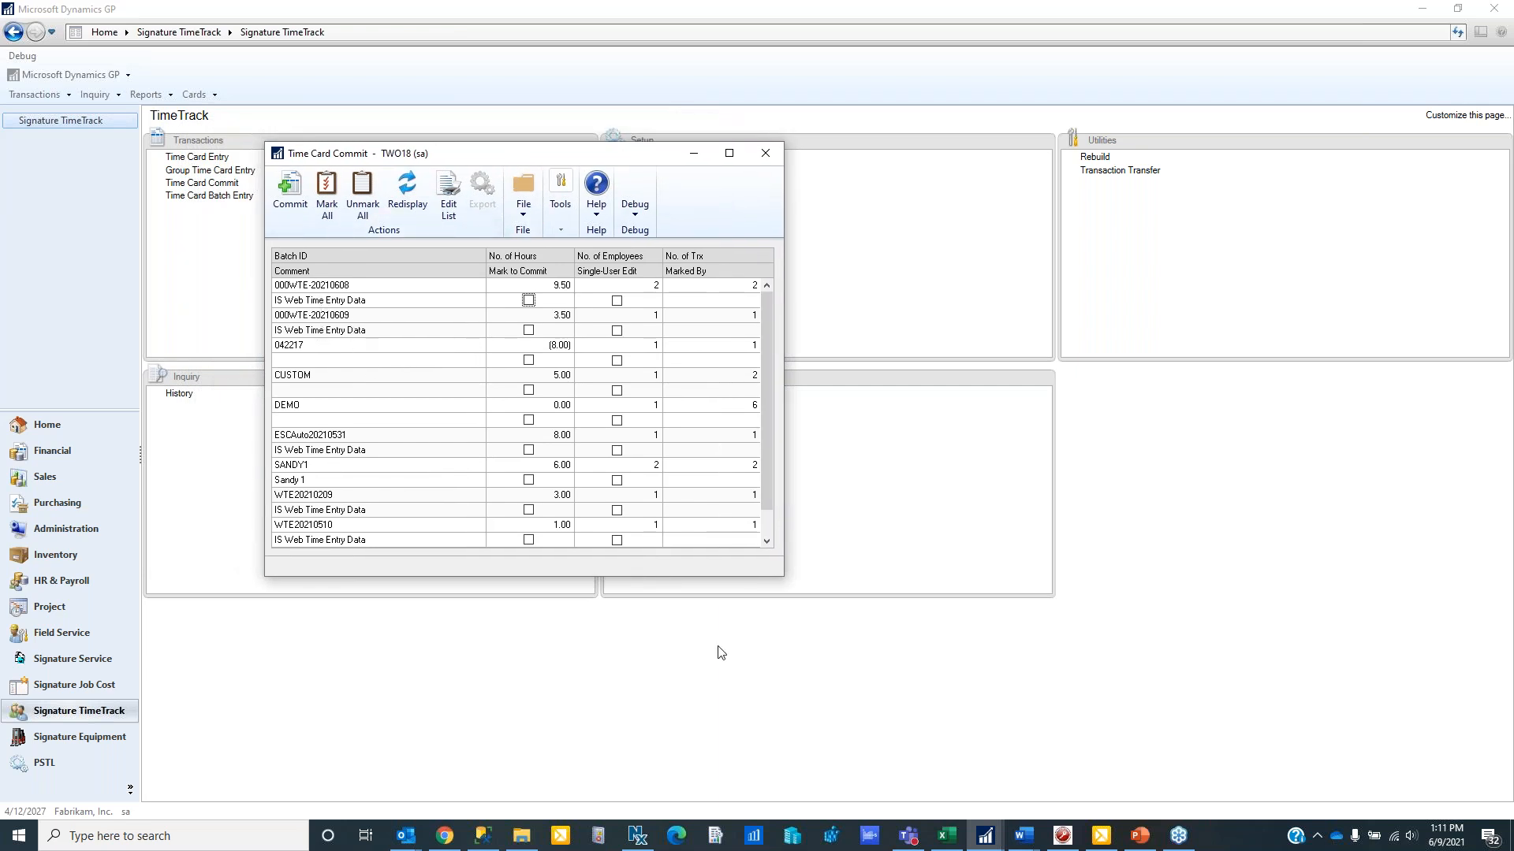
# - Place the Web Time Entry Setup window beside Time Card Commit and examine its custom batch name setting
pyautogui.moveTo(986, 833)
pyautogui.click(1024, 780)
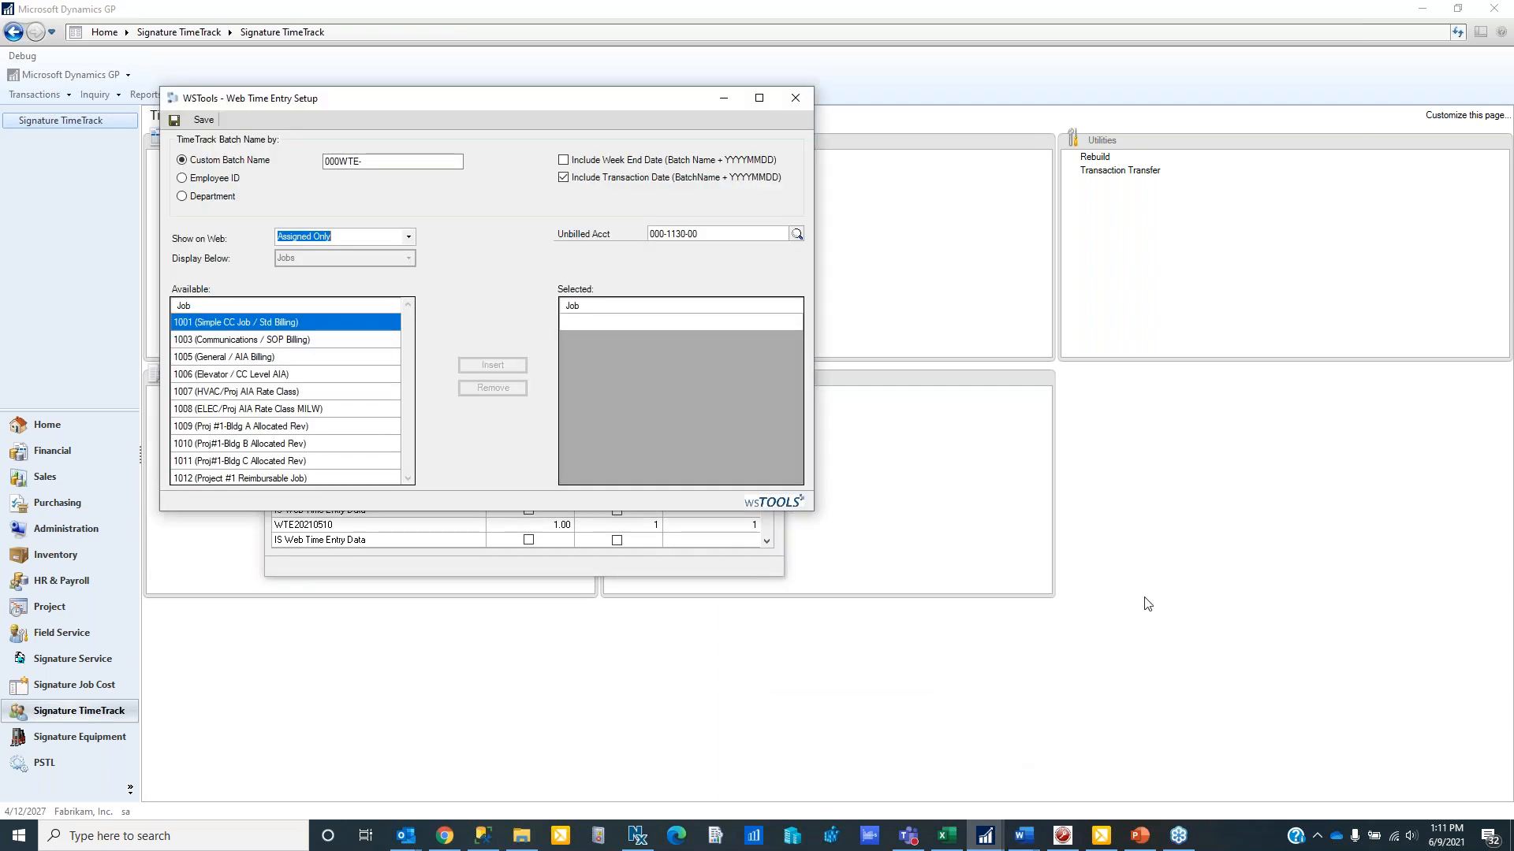
pyautogui.moveTo(509, 108); pyautogui.dragTo(1194, 131)
pyautogui.click(1052, 184)
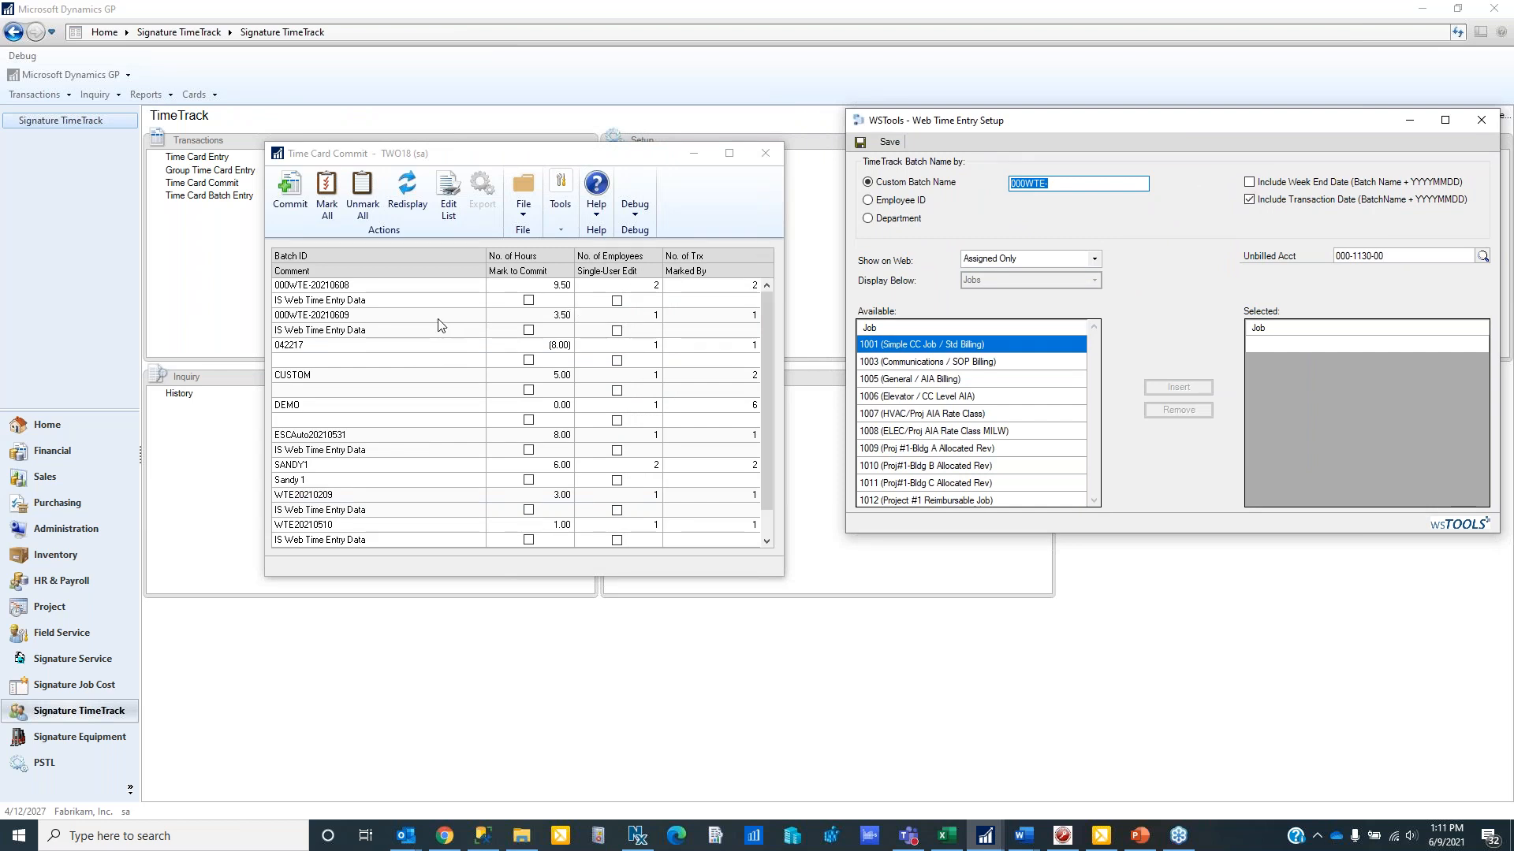
# - Mark batch 000WTE-20210608 for commit in Time Card Commit and commit it
pyautogui.click(398, 331)
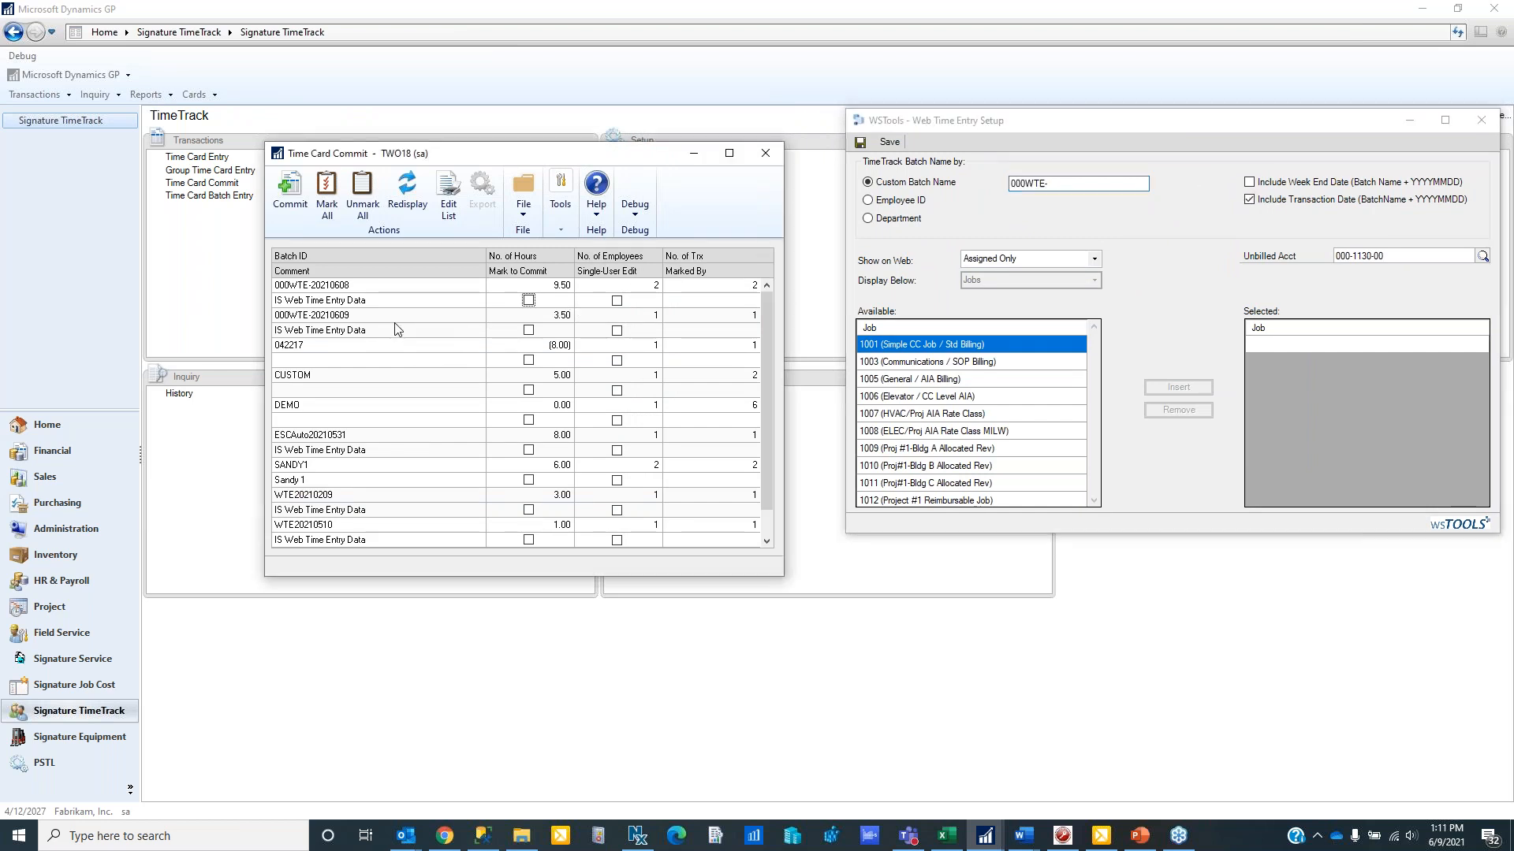
pyautogui.click(528, 300)
pyautogui.click(289, 192)
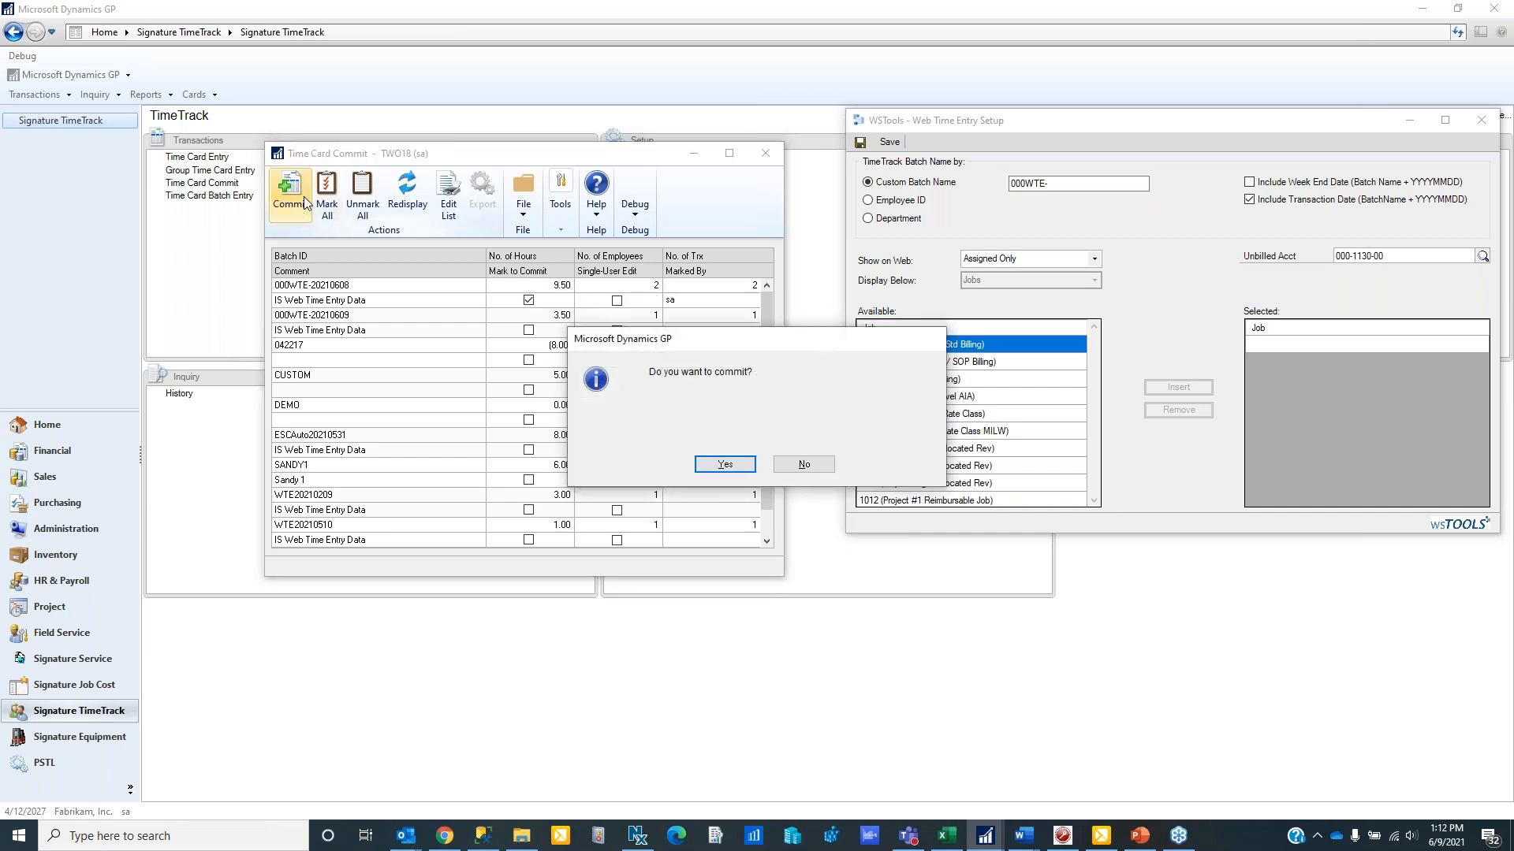
pyautogui.click(729, 463)
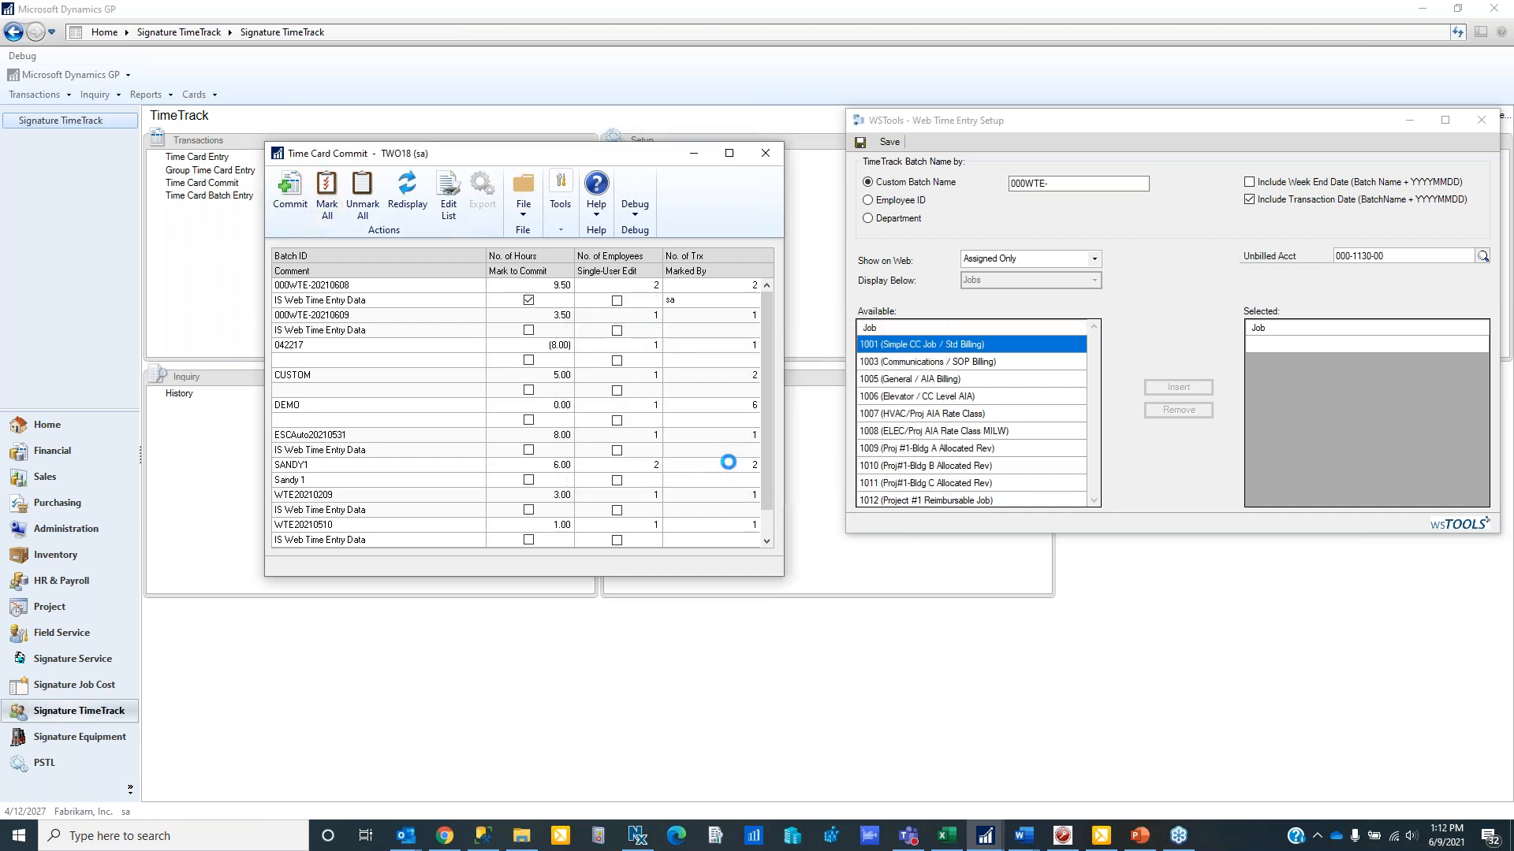
# - Output the WS Time Sheet Posting report to screen only, review it, and close the report, Web Time Entry Setup and Time Card Commit windows
pyautogui.click(615, 442)
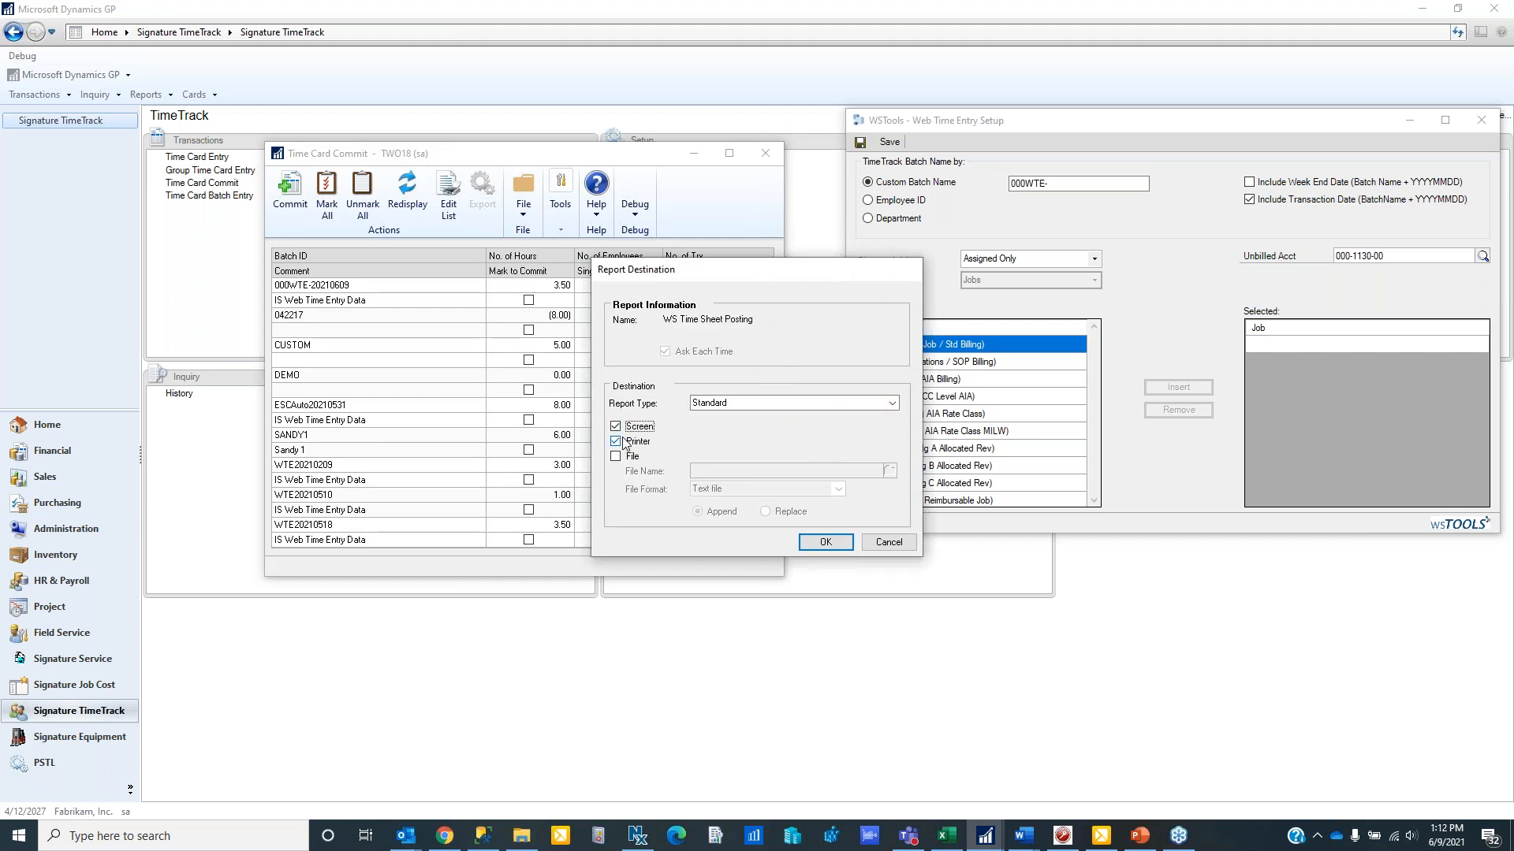
pyautogui.click(827, 542)
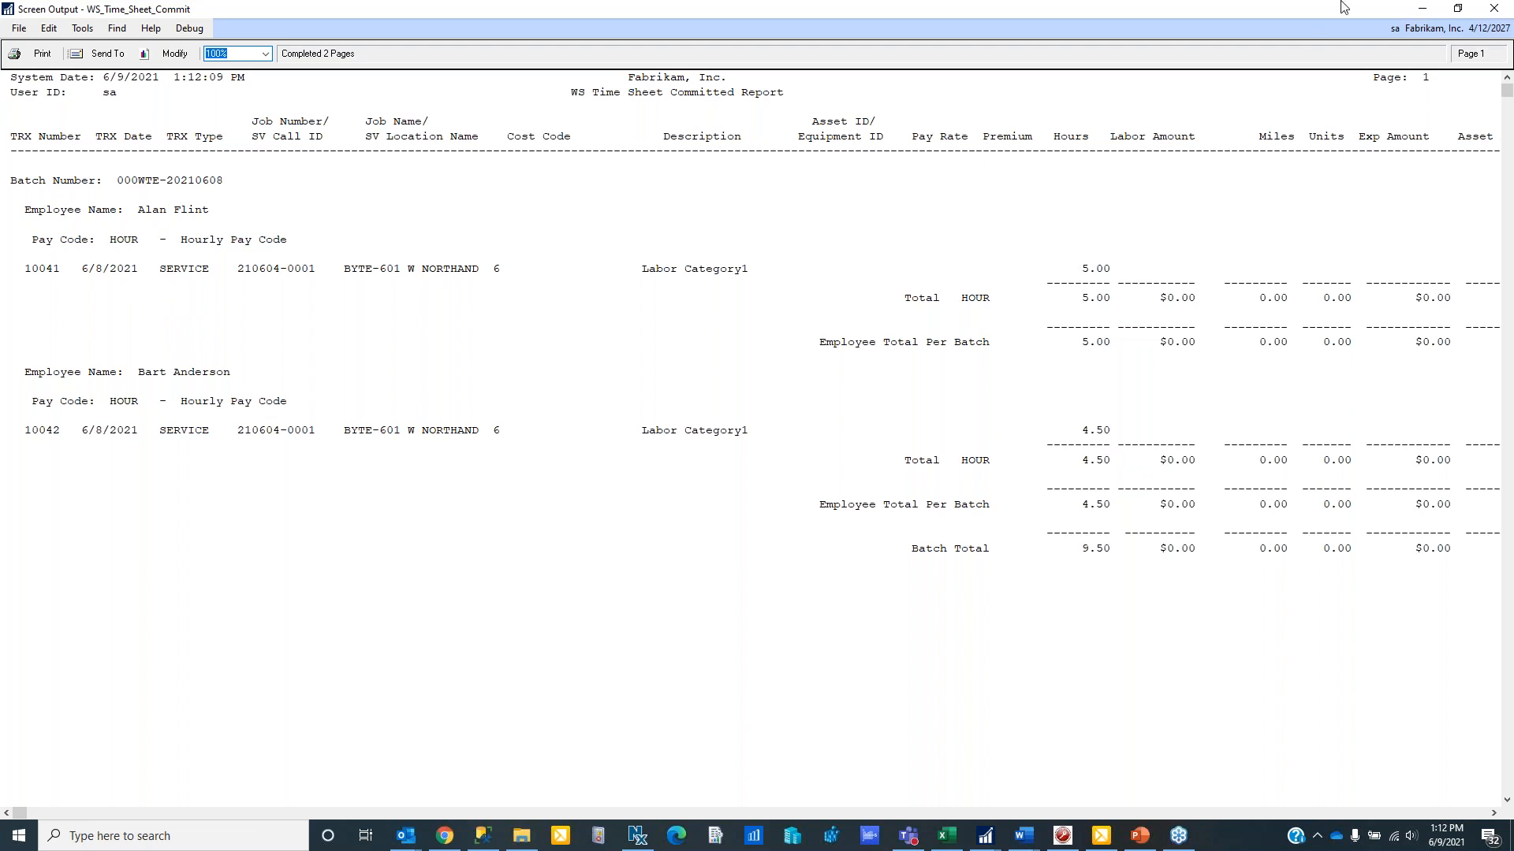
pyautogui.click(1494, 10)
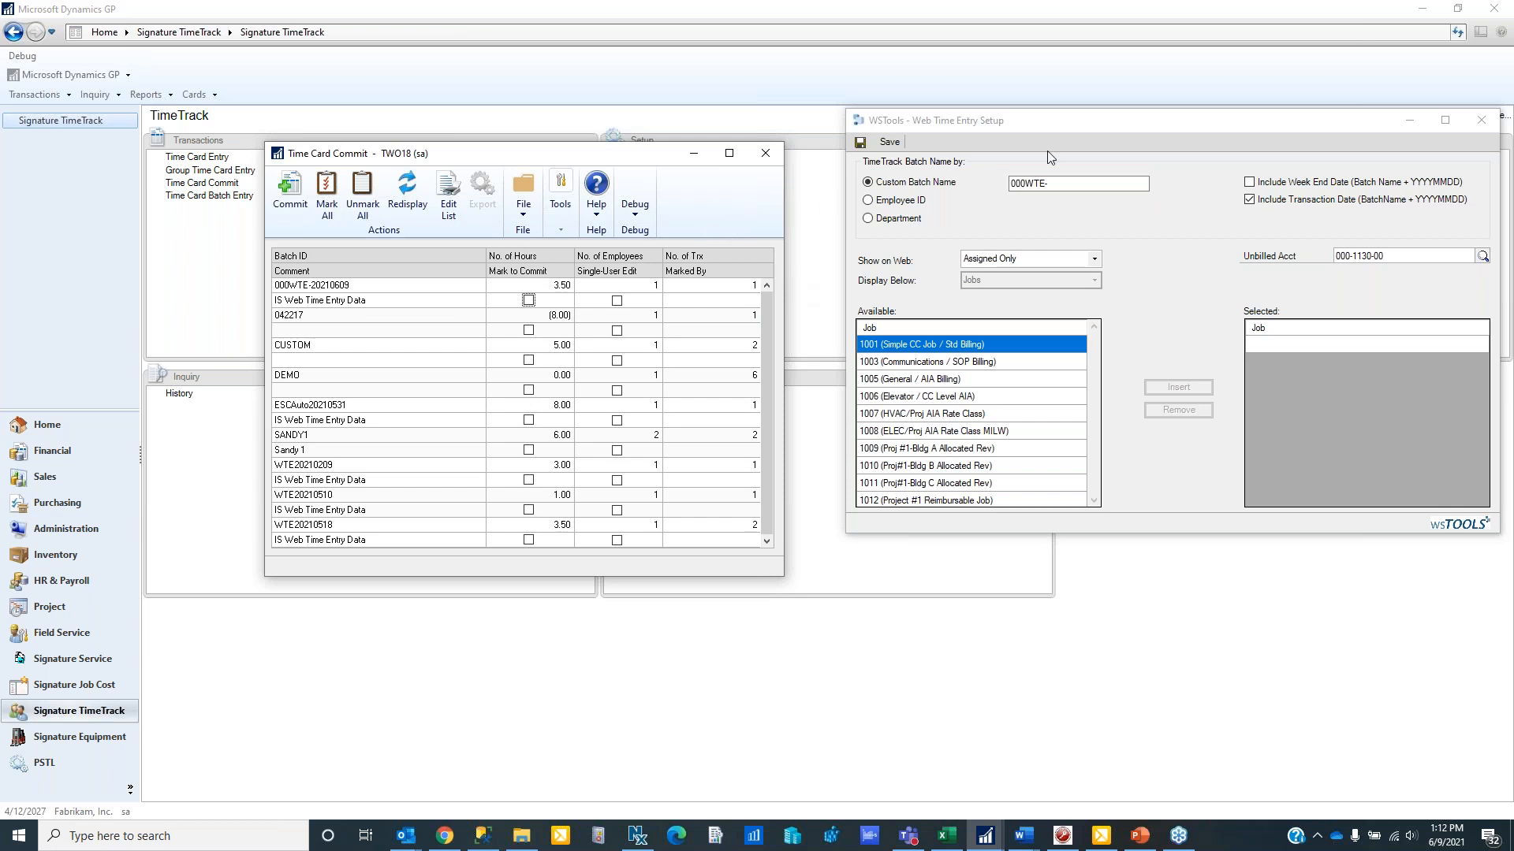
pyautogui.click(1488, 120)
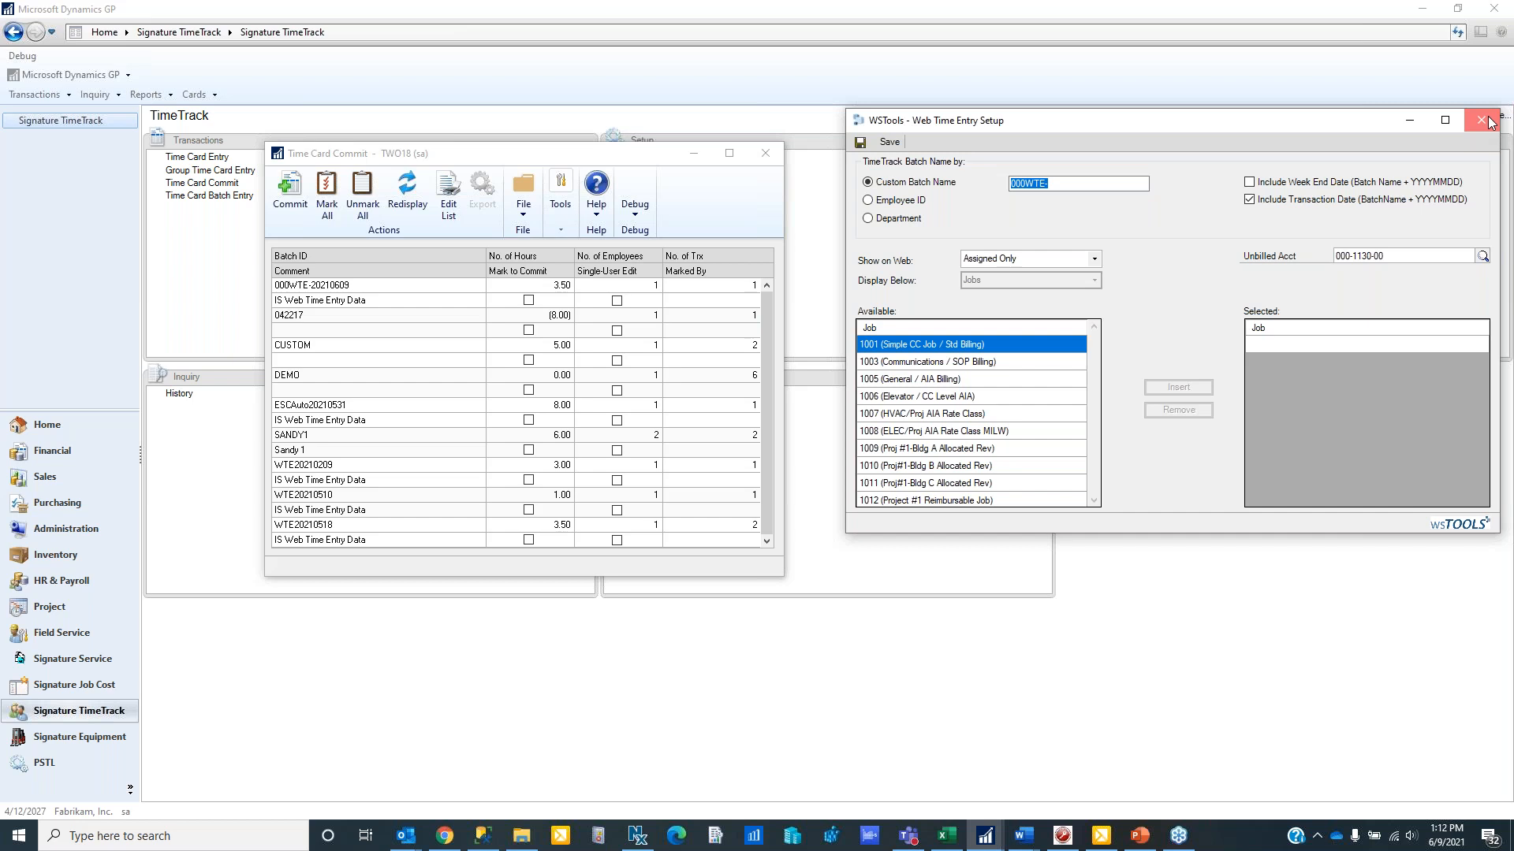
pyautogui.click(1481, 121)
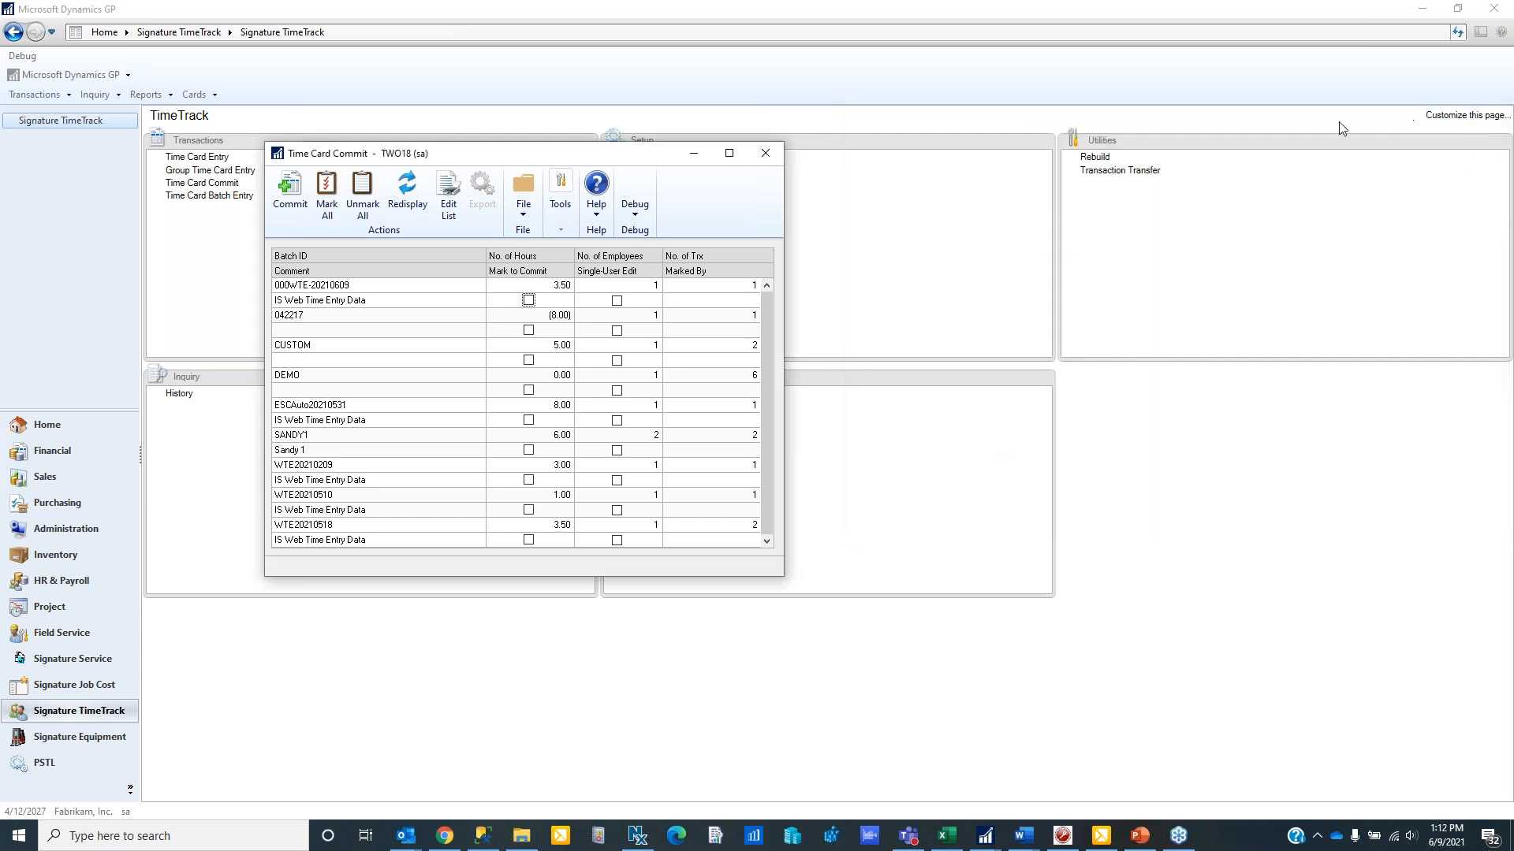
pyautogui.click(763, 160)
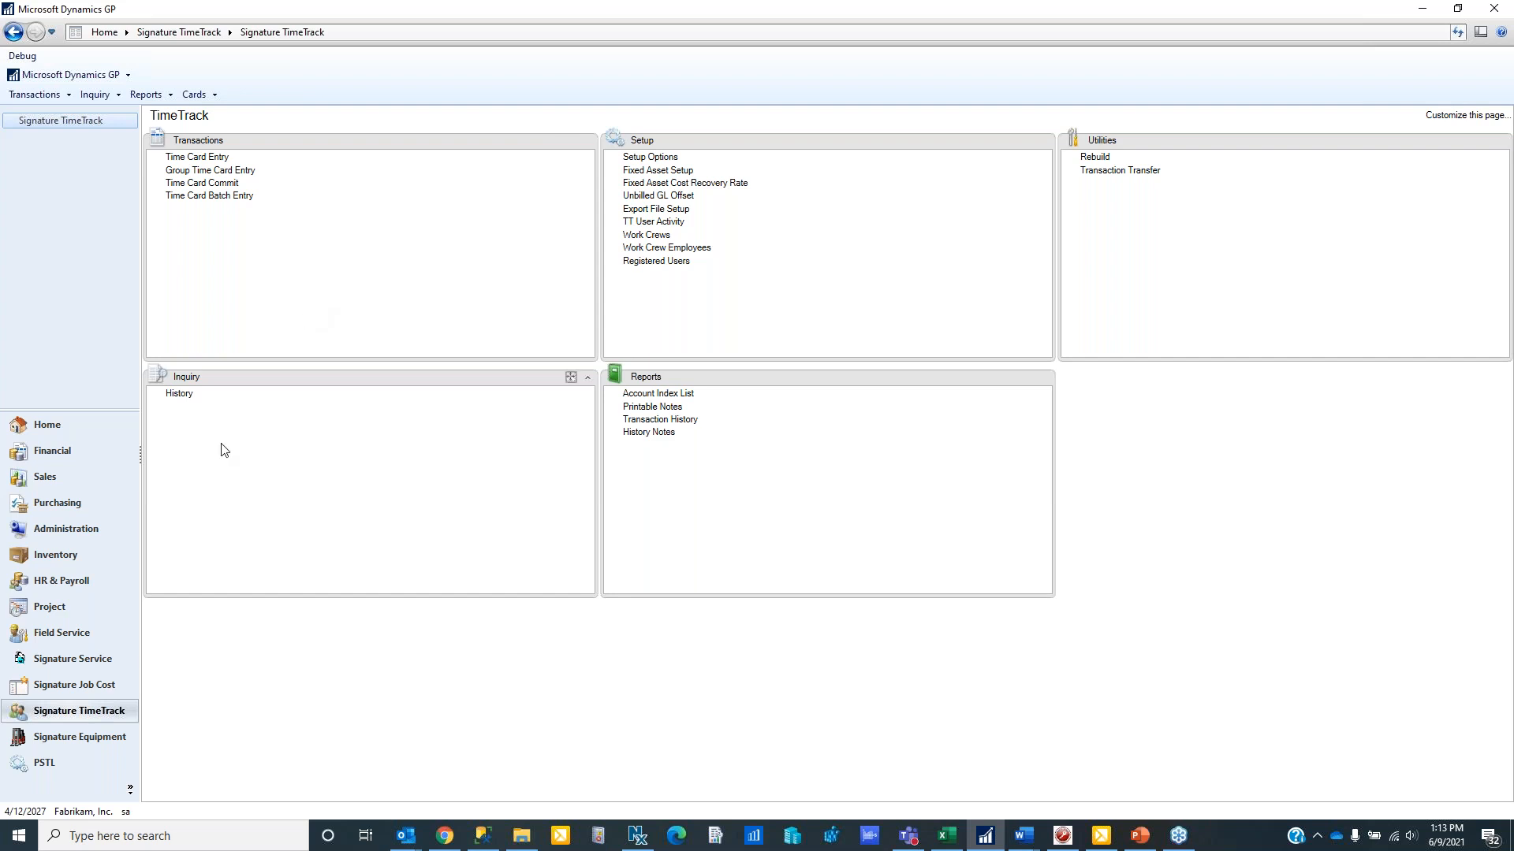
# - Open the TimeTrack history inquiry and look up the technician's time cards in batch SANDY2
pyautogui.click(180, 398)
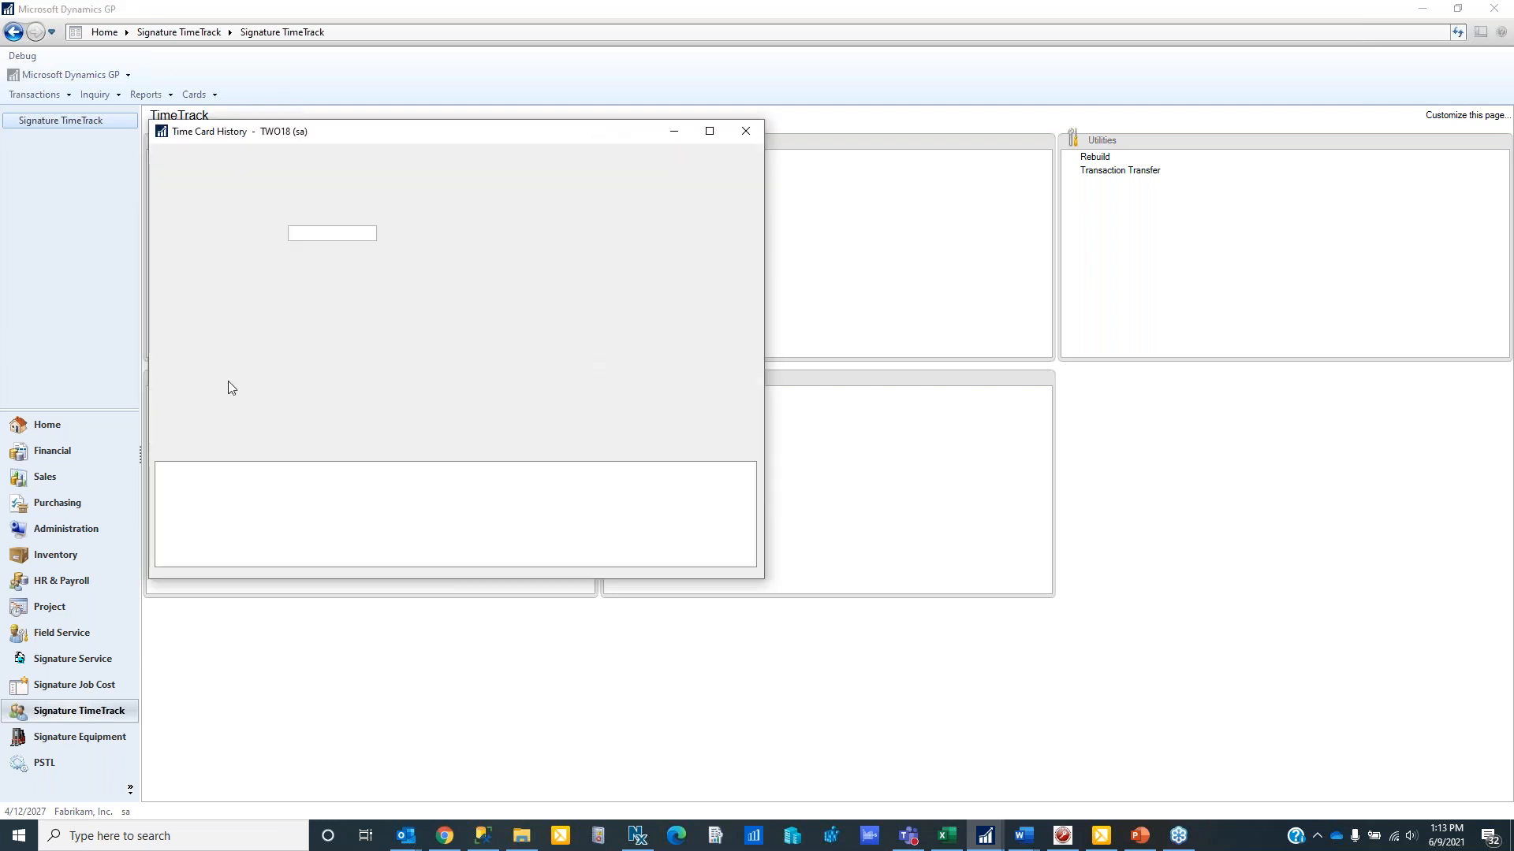
pyautogui.write('SANDY2')
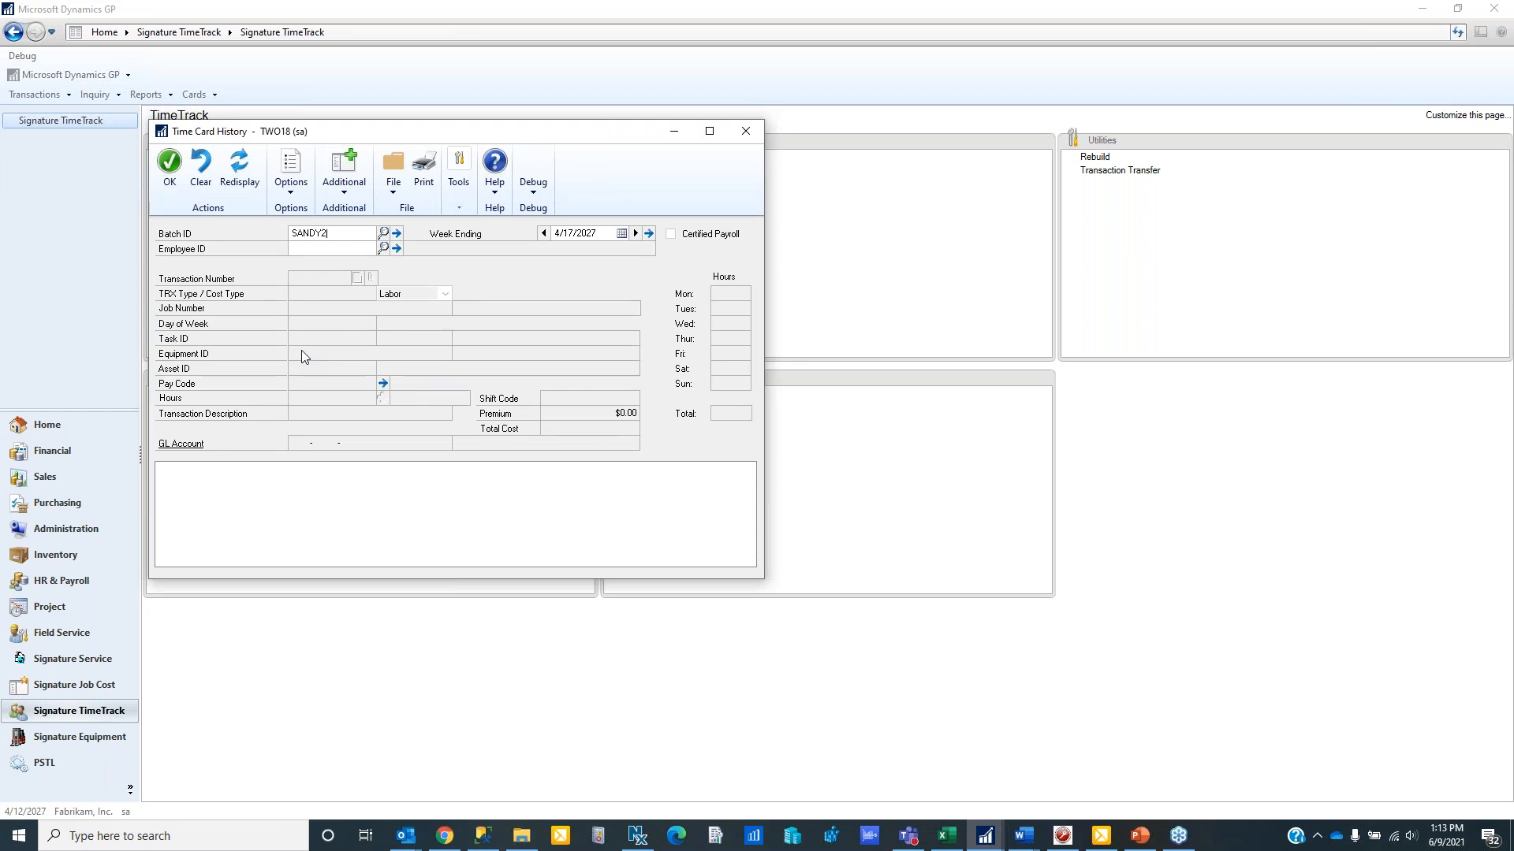
pyautogui.write('ANDY')
pyautogui.press('Tab')
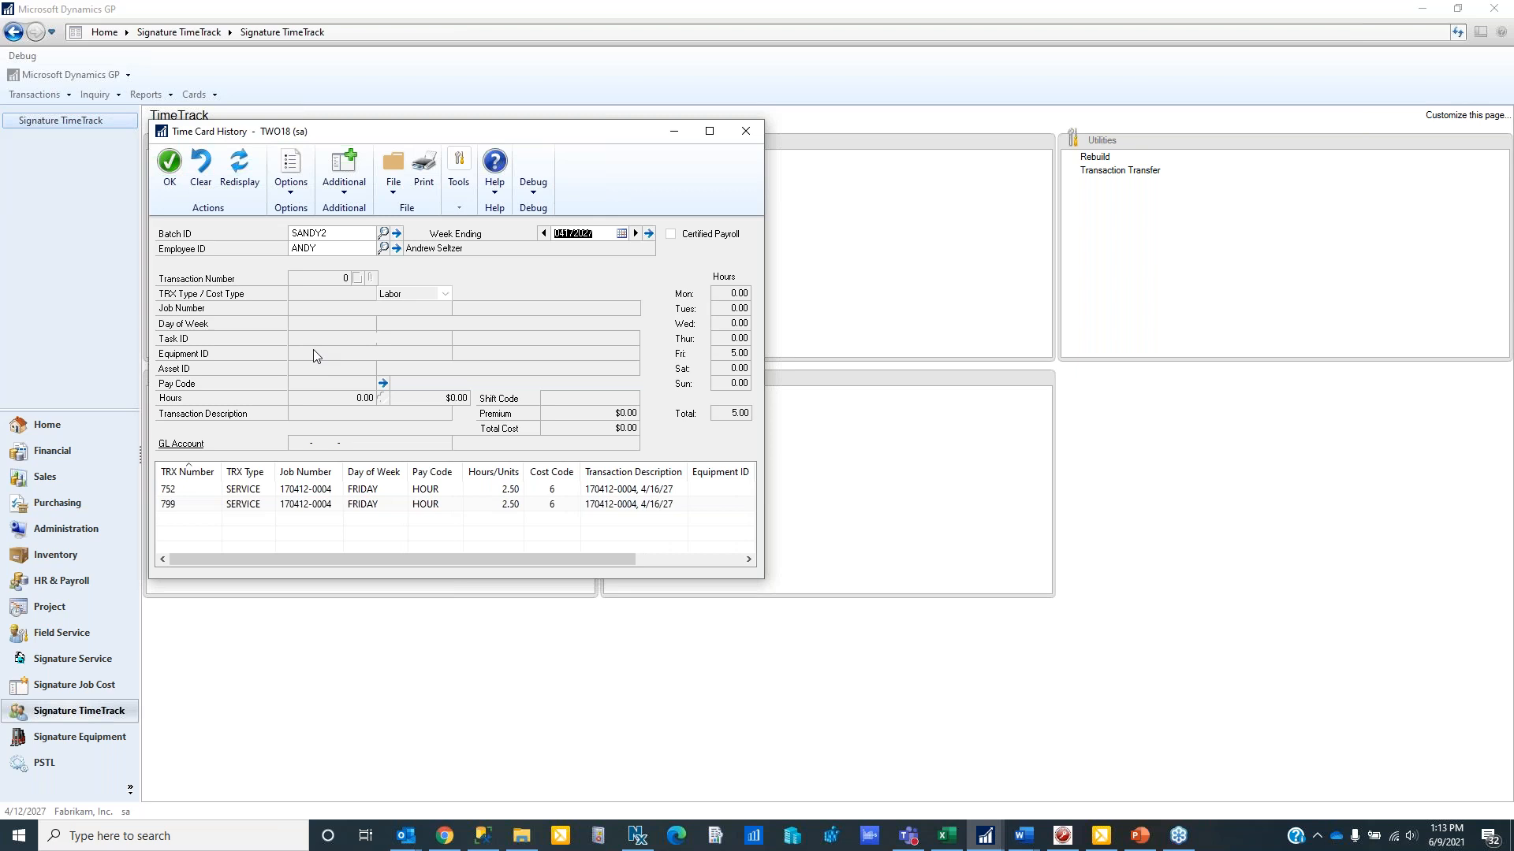
# - Open Time Correct This Entry for history transaction 799 and perform Reverse and Create Copy
pyautogui.click(178, 508)
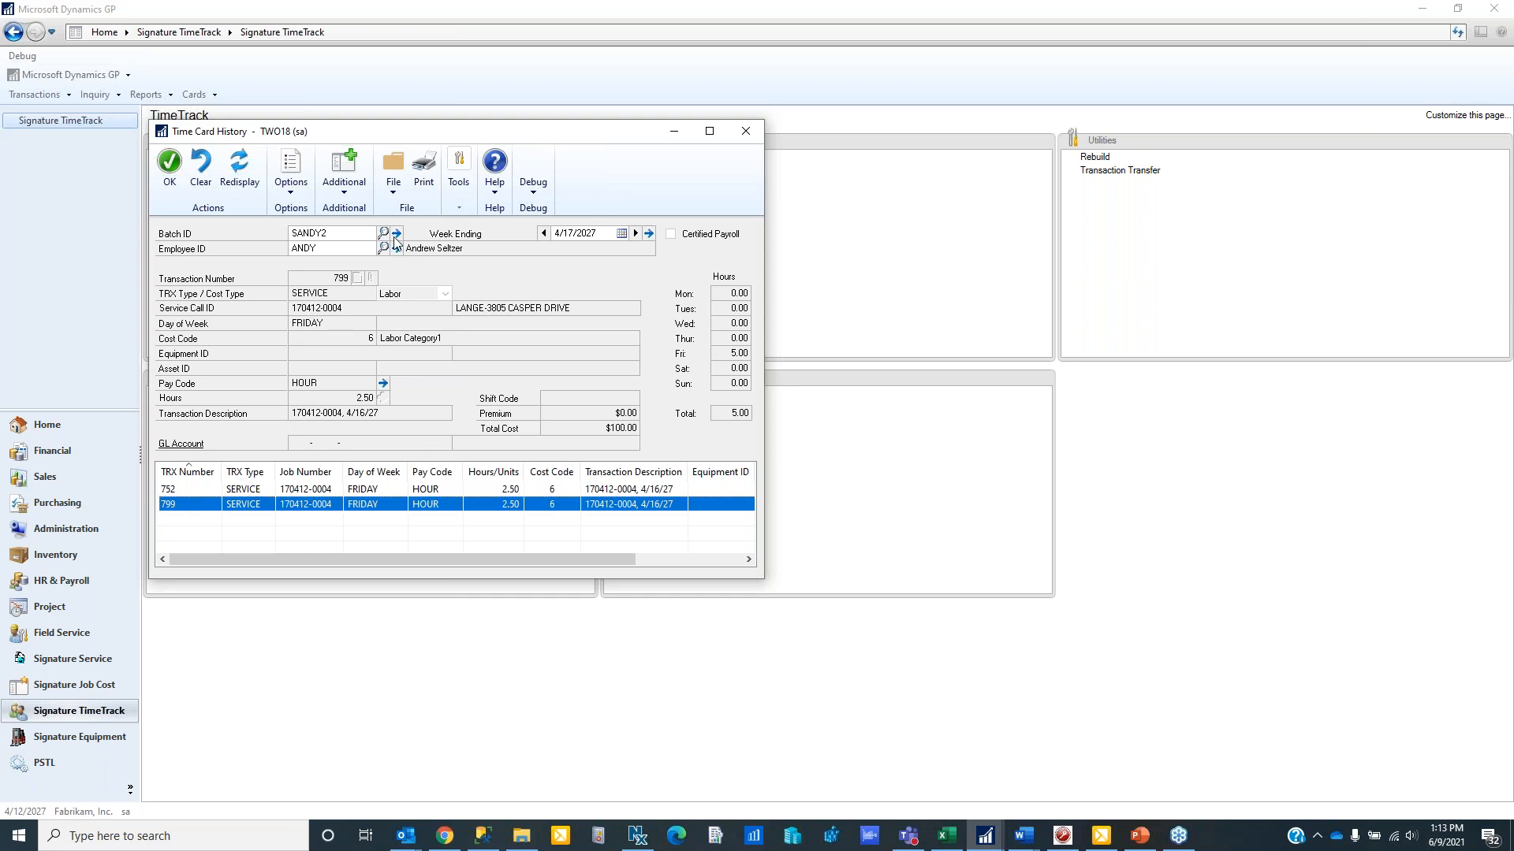
pyautogui.click(343, 175)
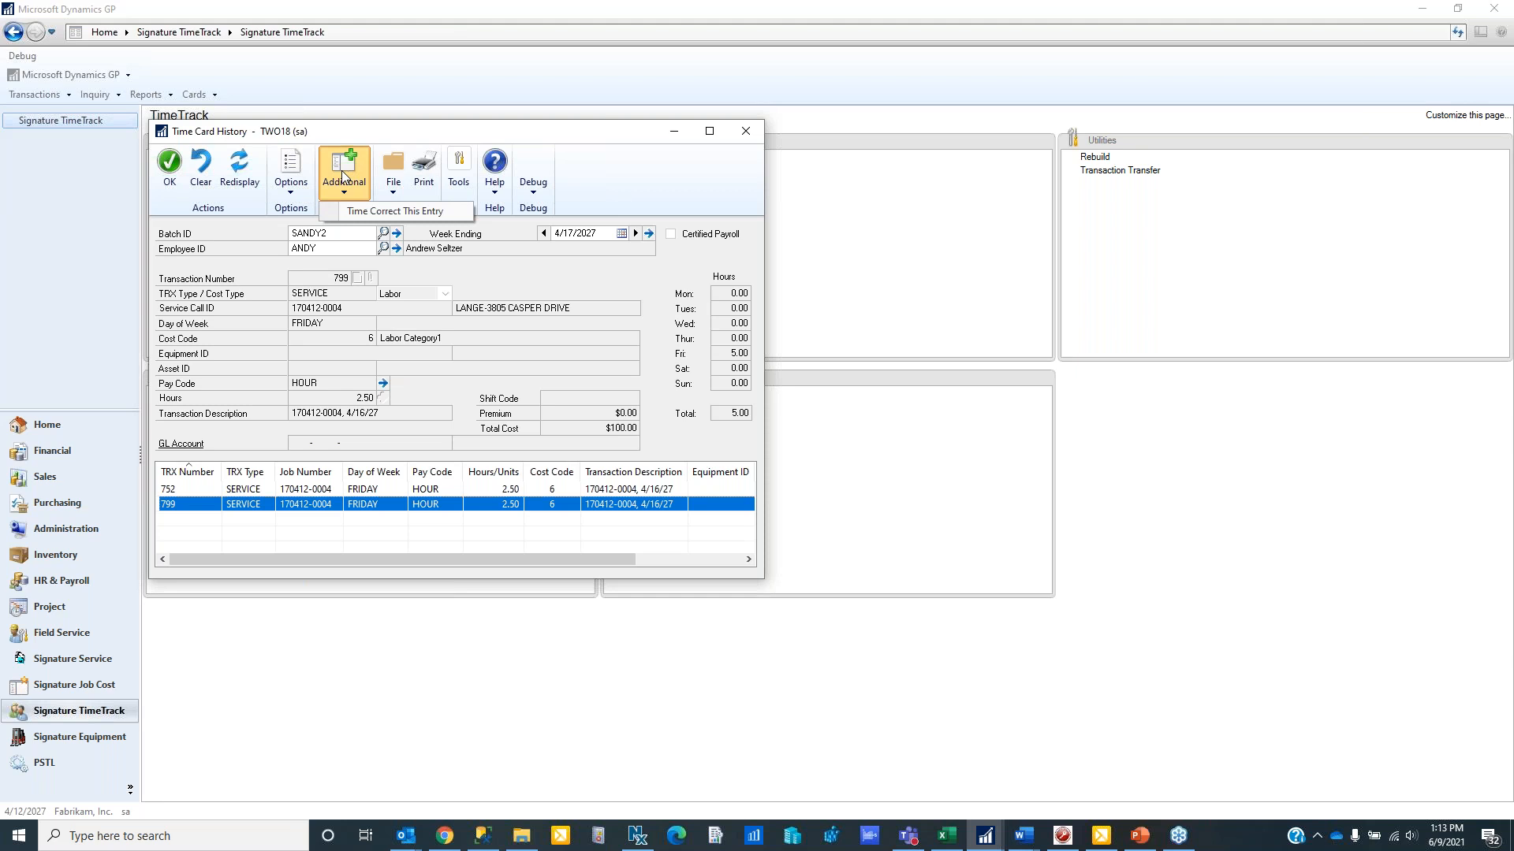
pyautogui.click(362, 212)
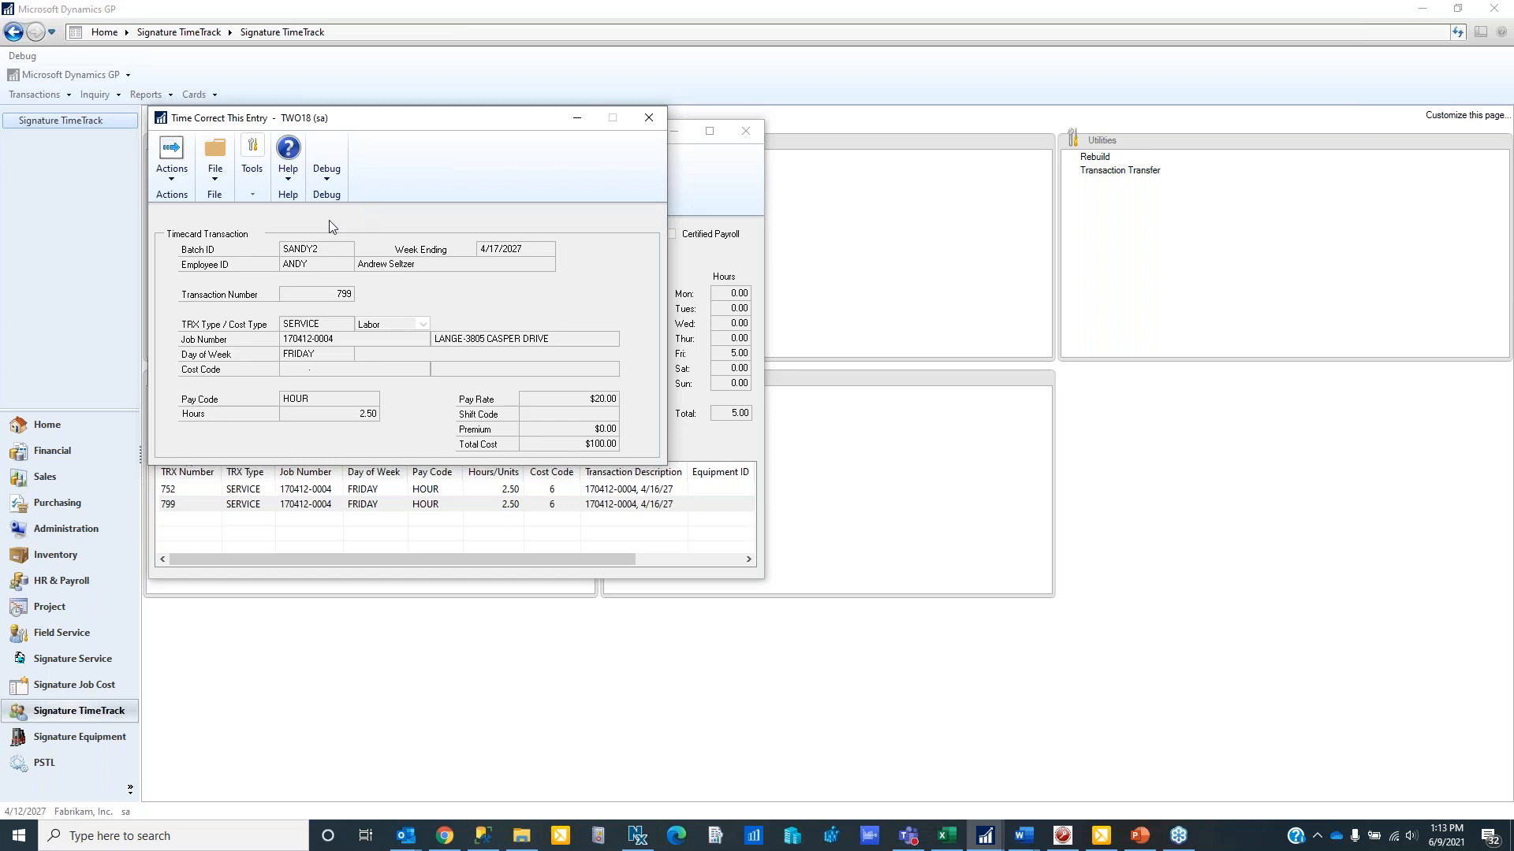
pyautogui.moveTo(330, 124); pyautogui.dragTo(340, 153)
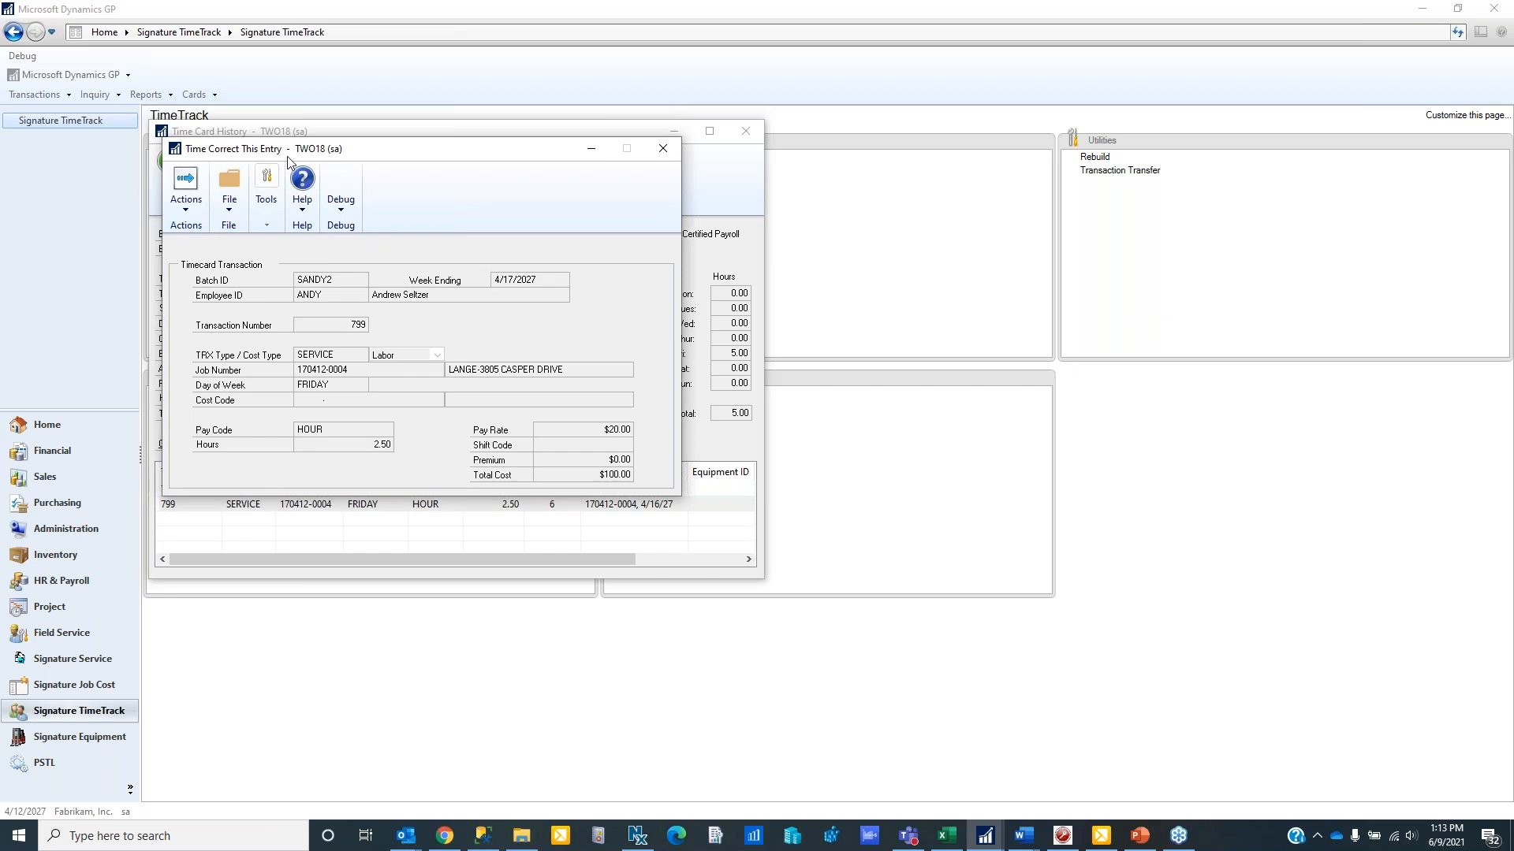
pyautogui.click(194, 213)
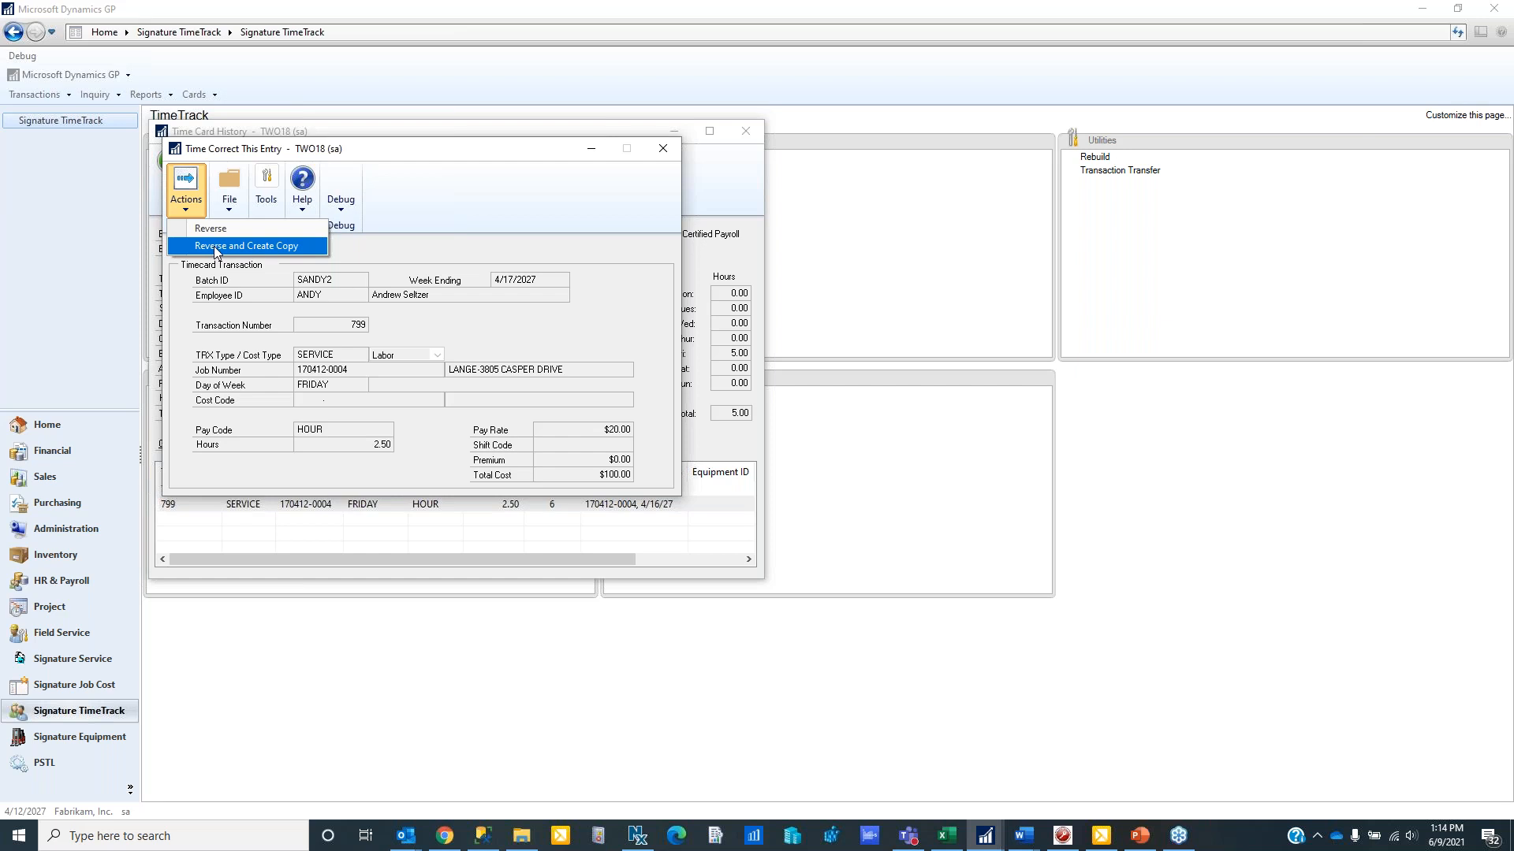
pyautogui.click(214, 248)
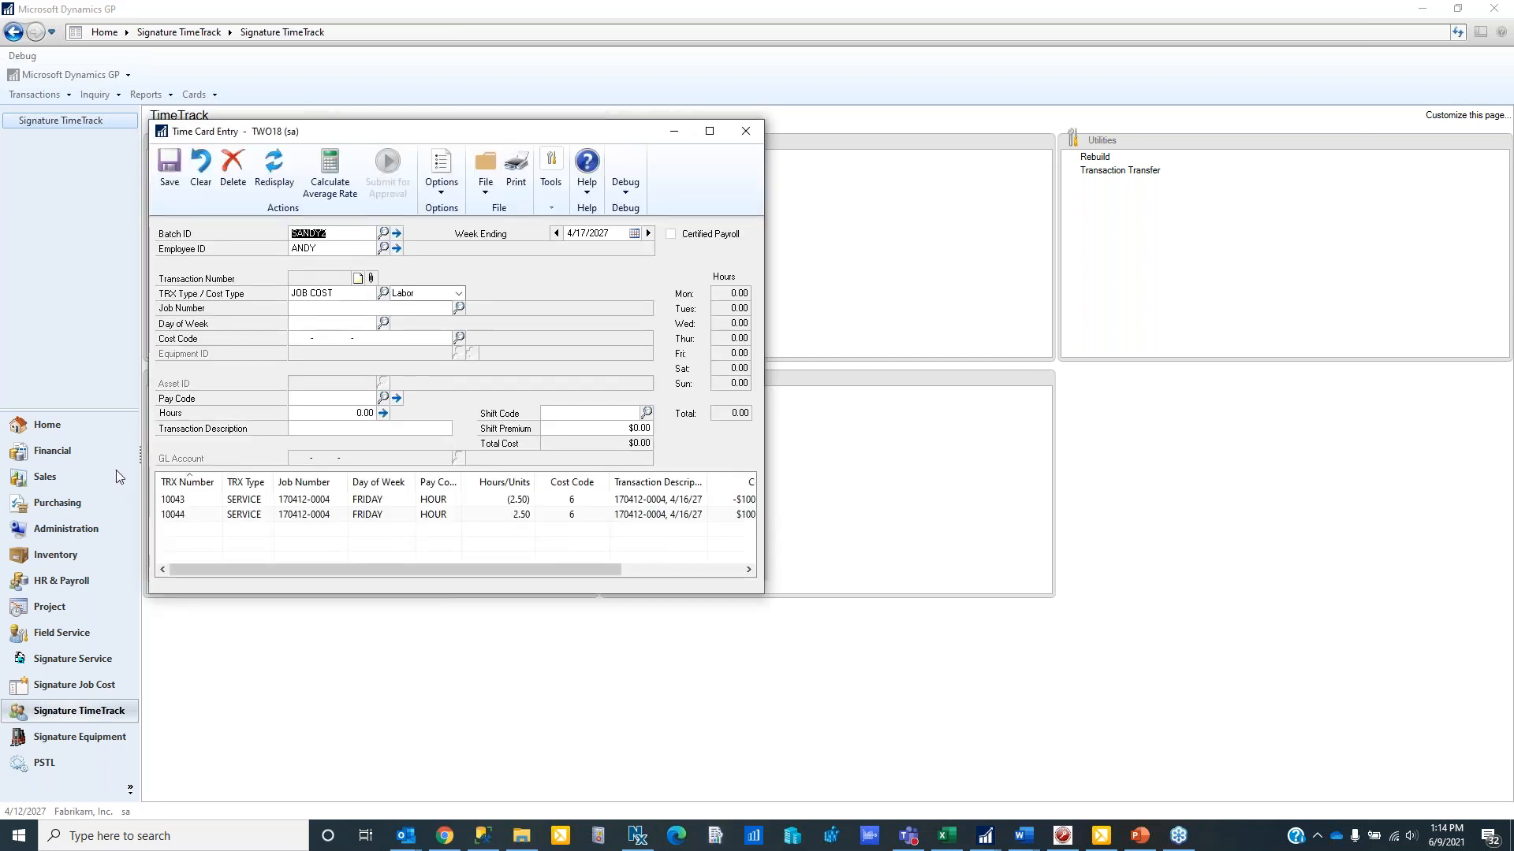
pyautogui.click(177, 504)
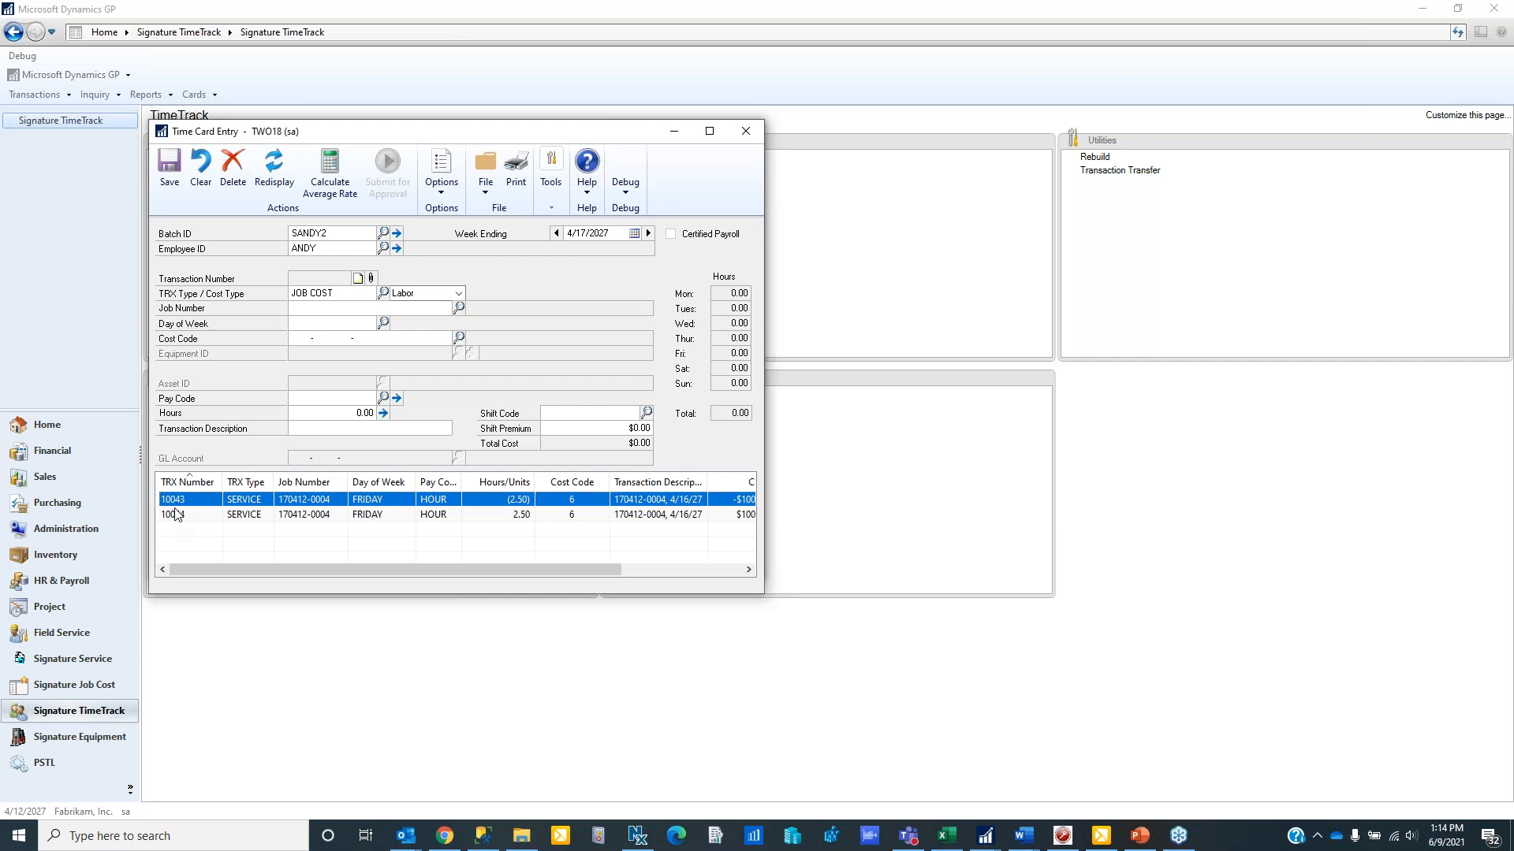
pyautogui.click(177, 516)
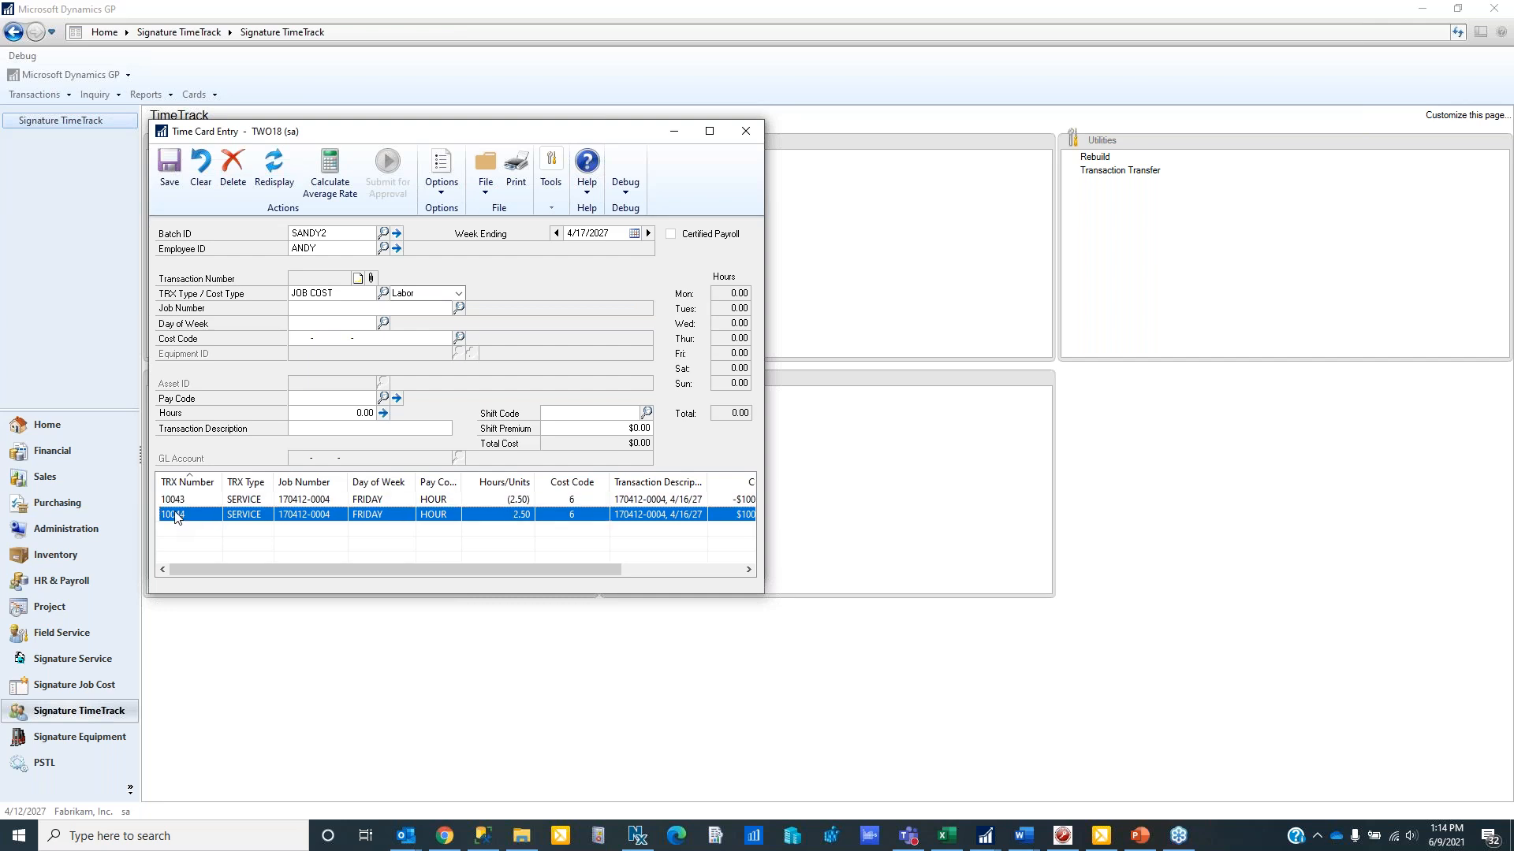
pyautogui.doubleClick(177, 515)
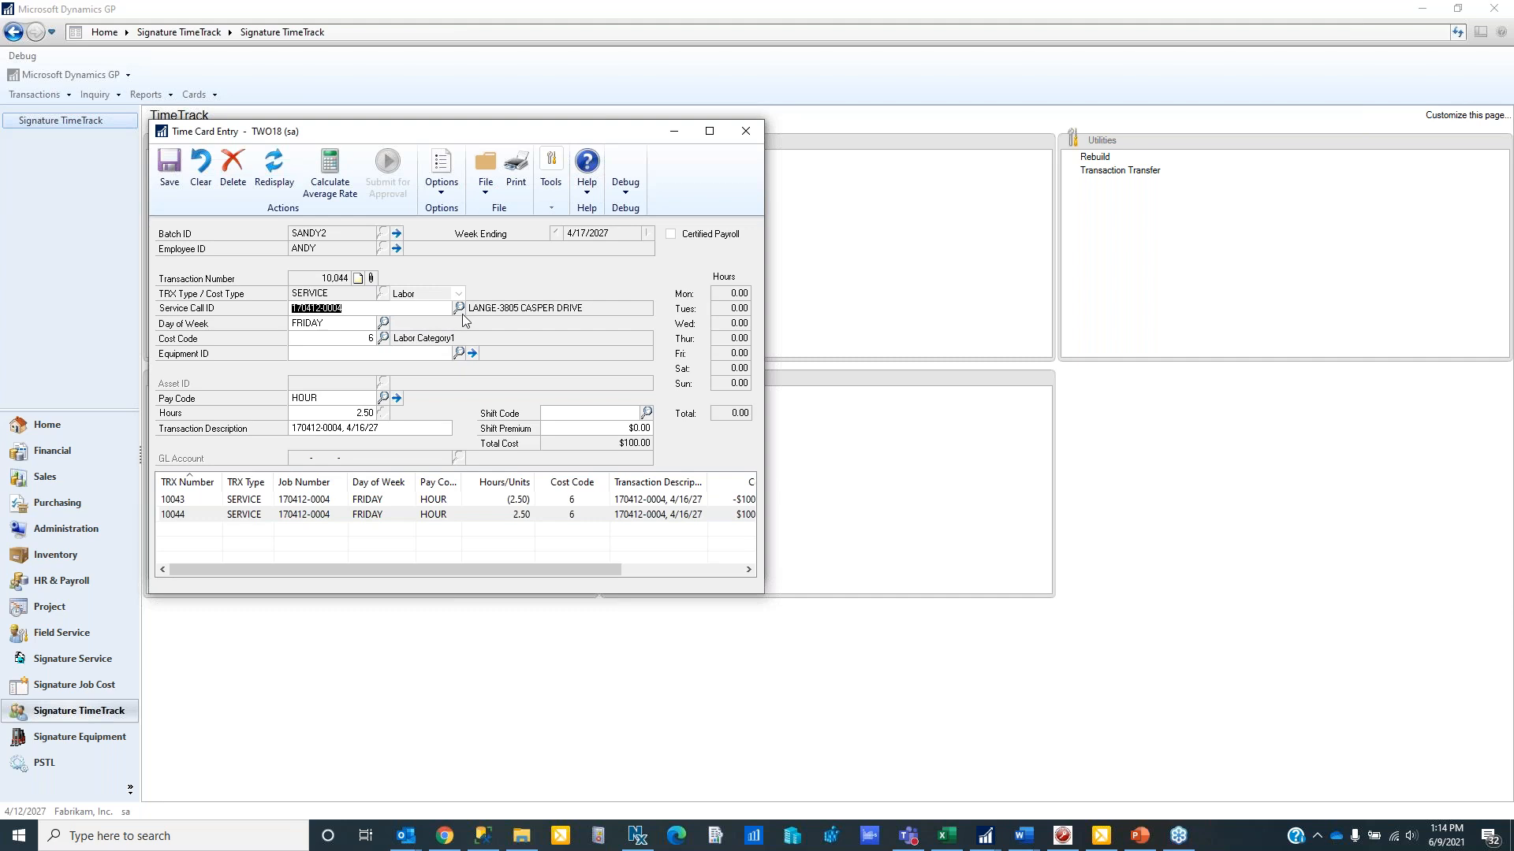
pyautogui.click(459, 309)
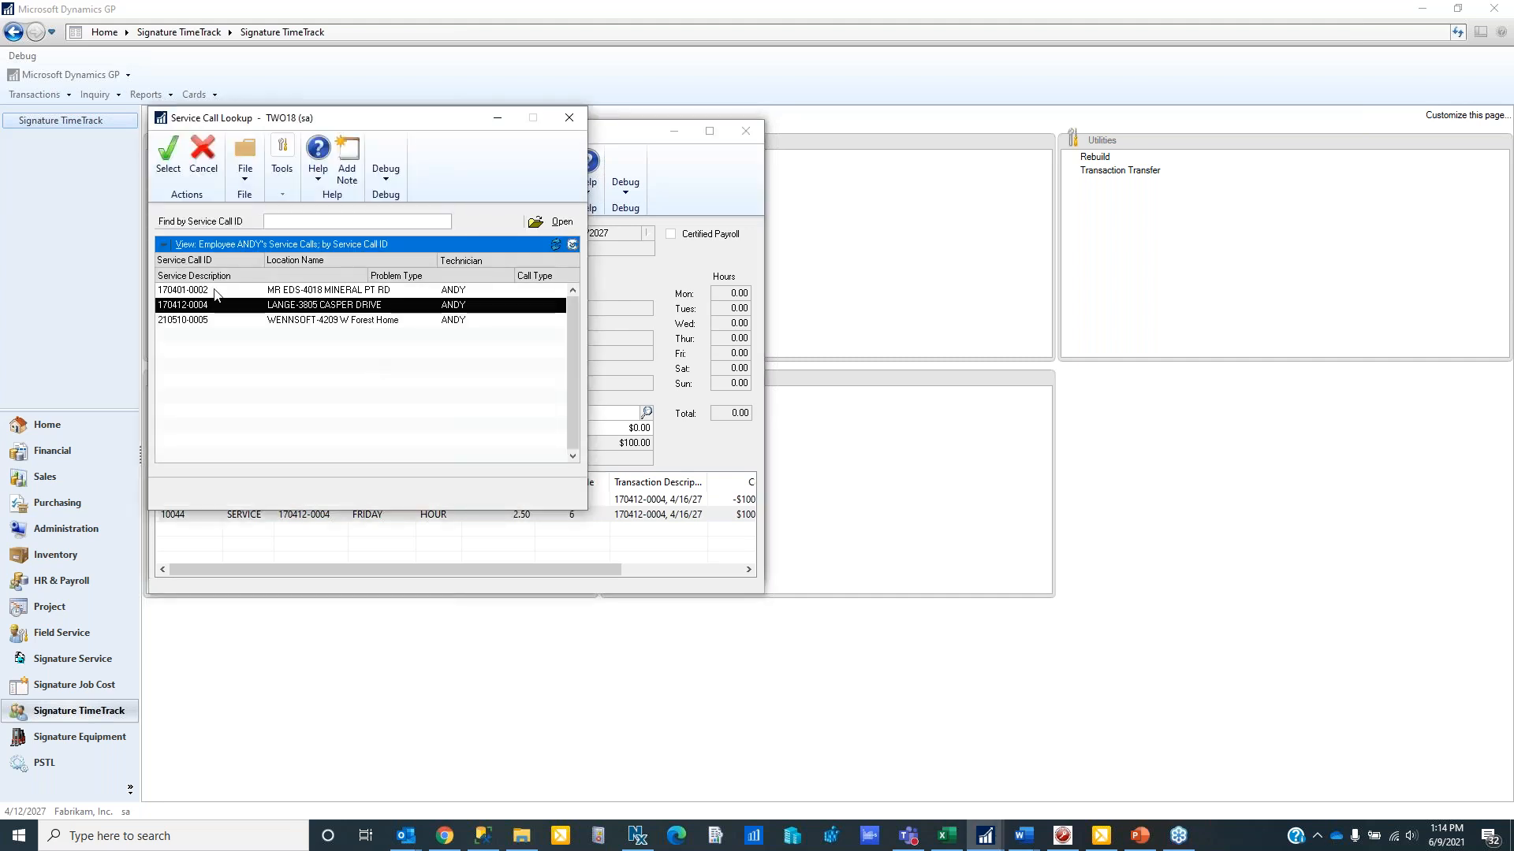
pyautogui.doubleClick(218, 291)
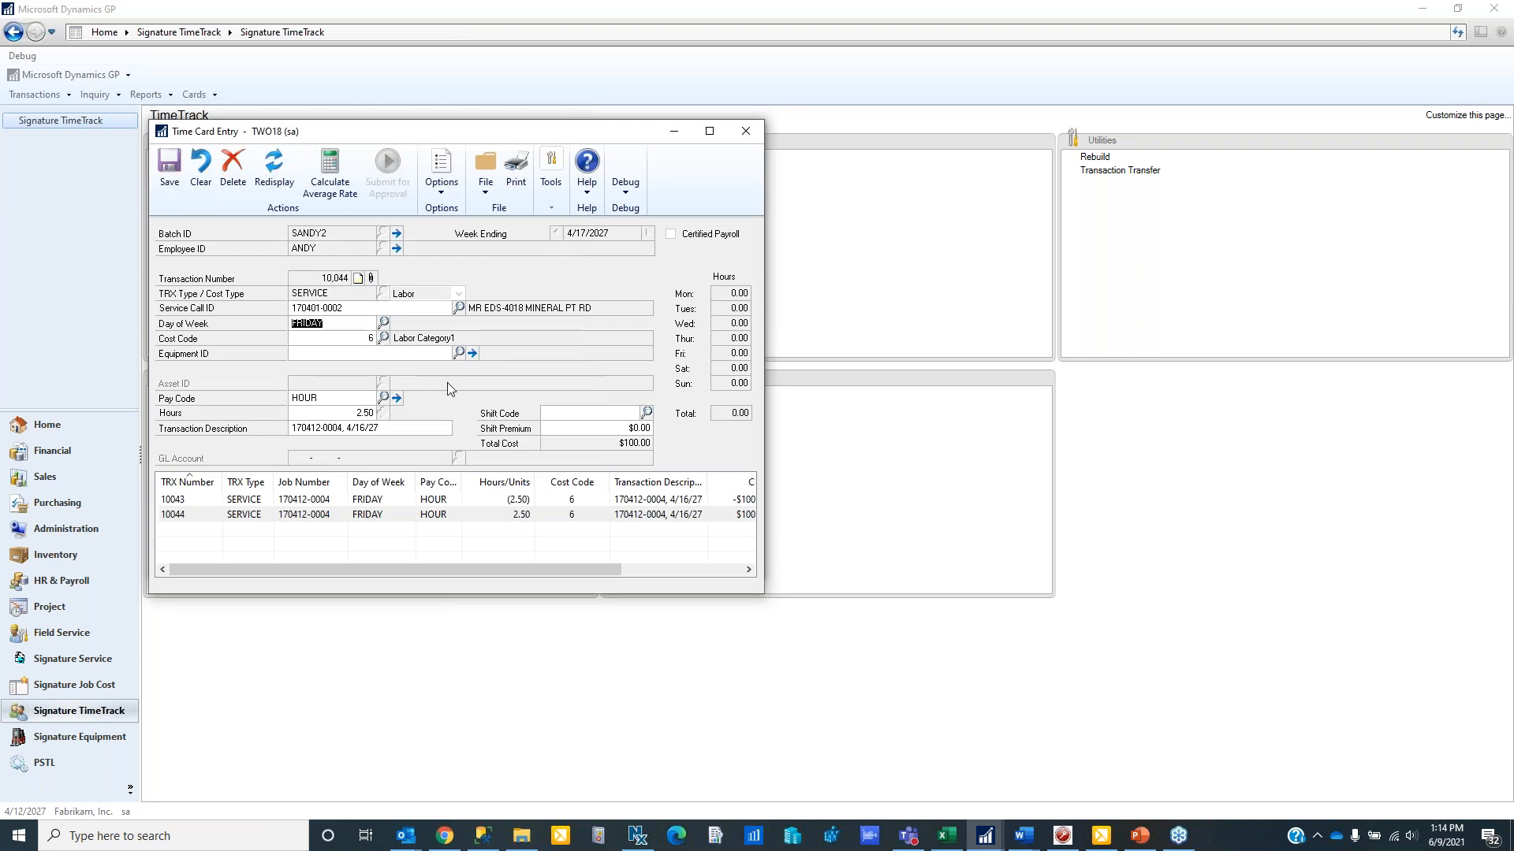
# - Change the union to 73 (Chicago Sheet Metal Local 73) in the copied entry's payroll fields and save them
pyautogui.click(397, 399)
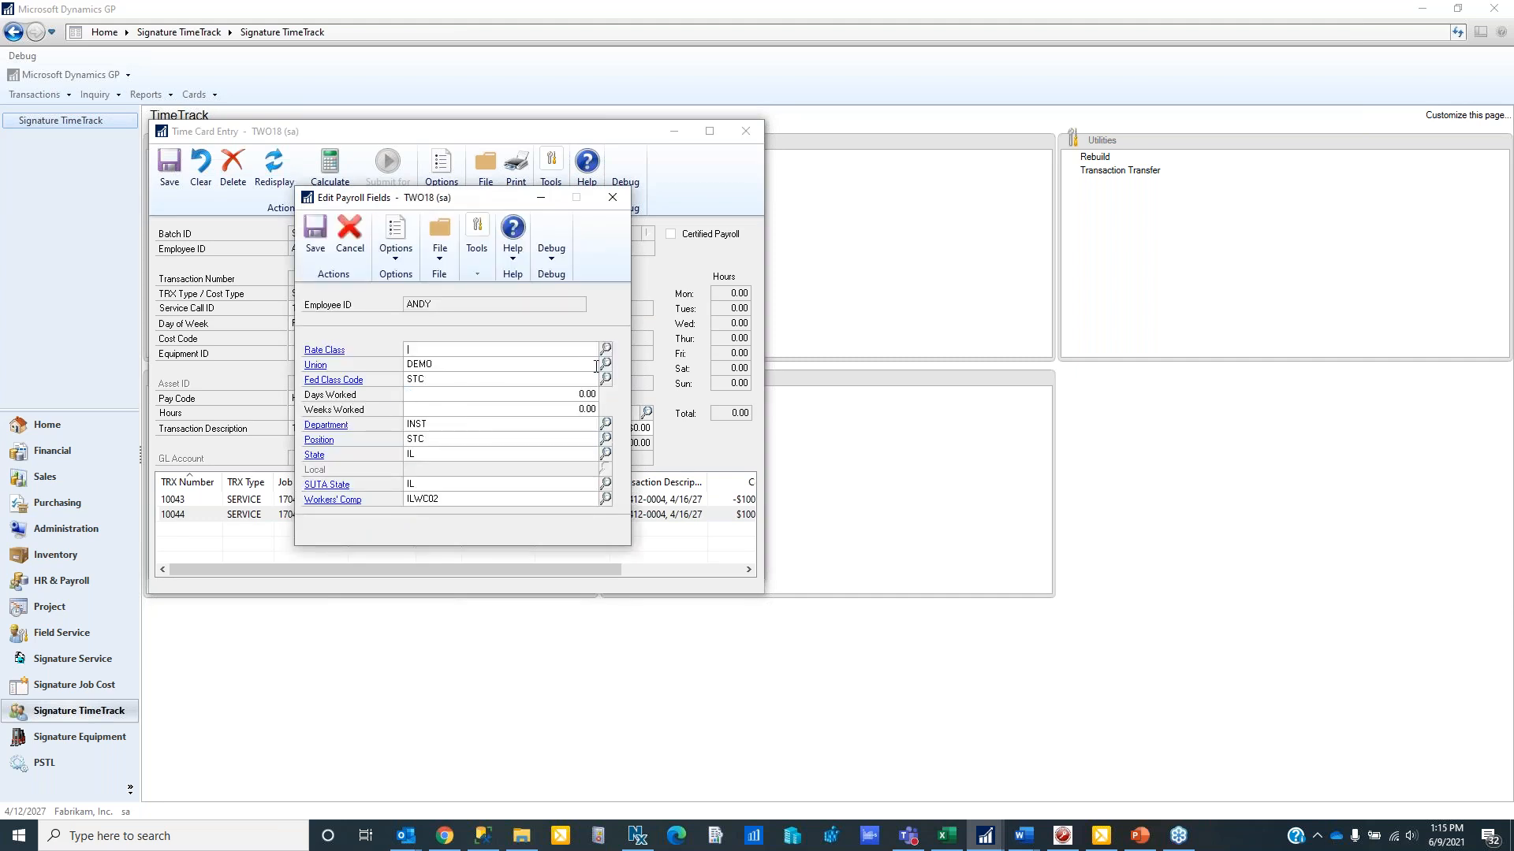
pyautogui.click(605, 363)
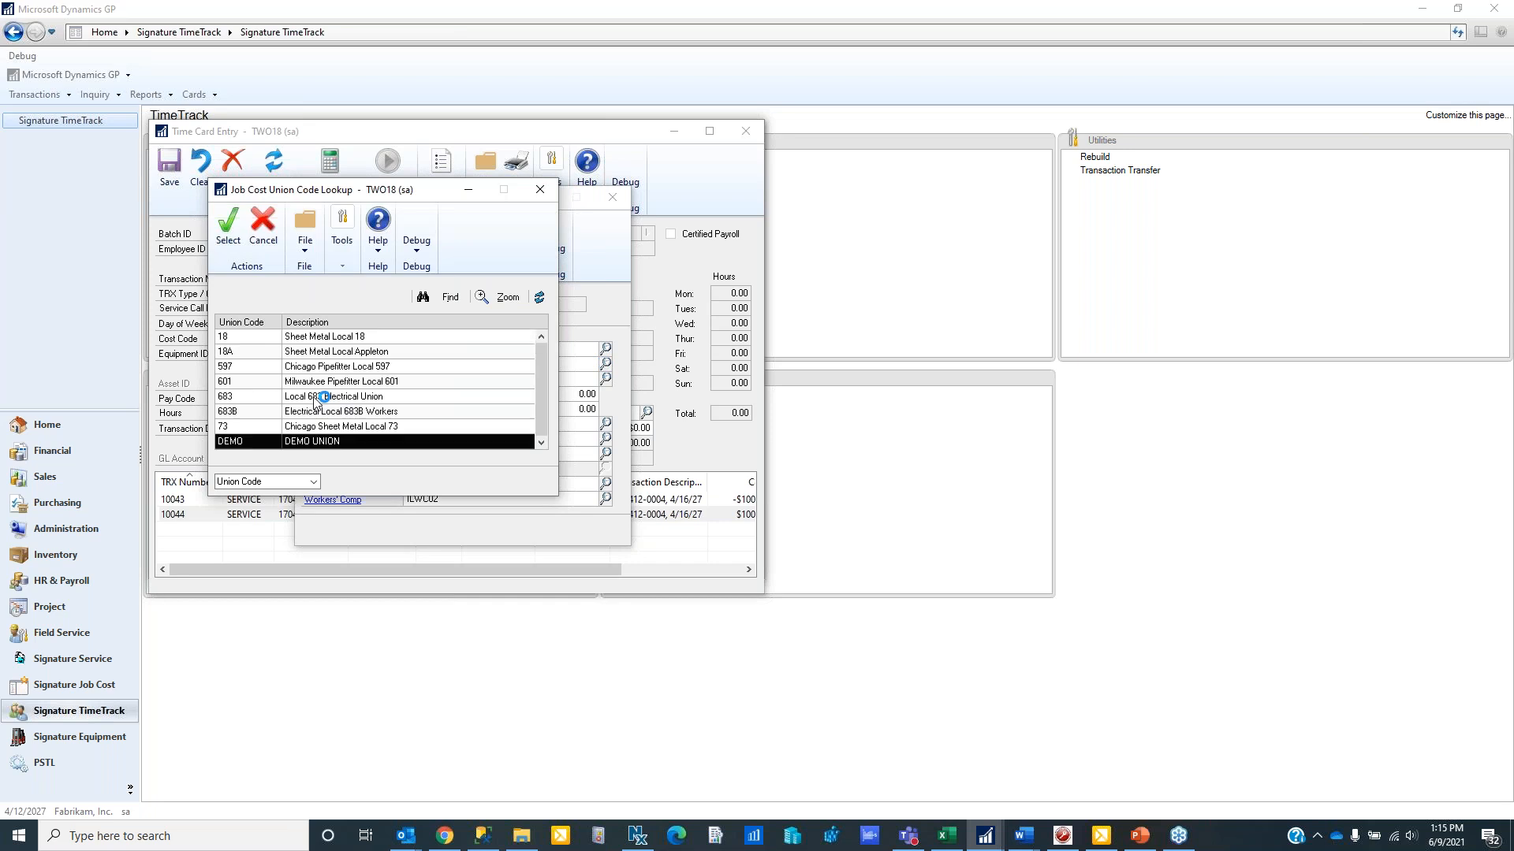
pyautogui.doubleClick(335, 427)
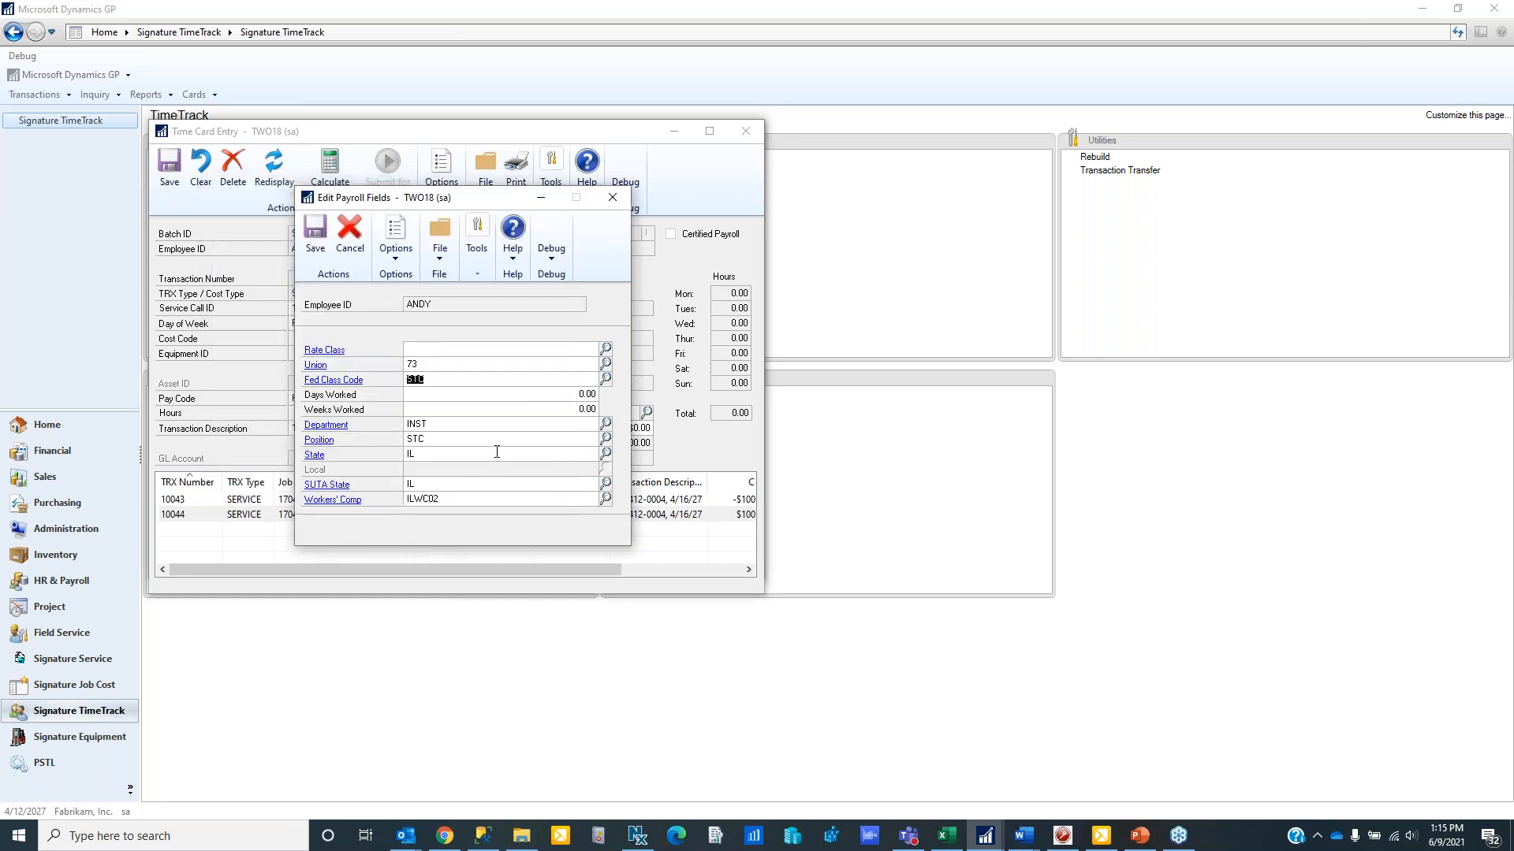
pyautogui.click(313, 233)
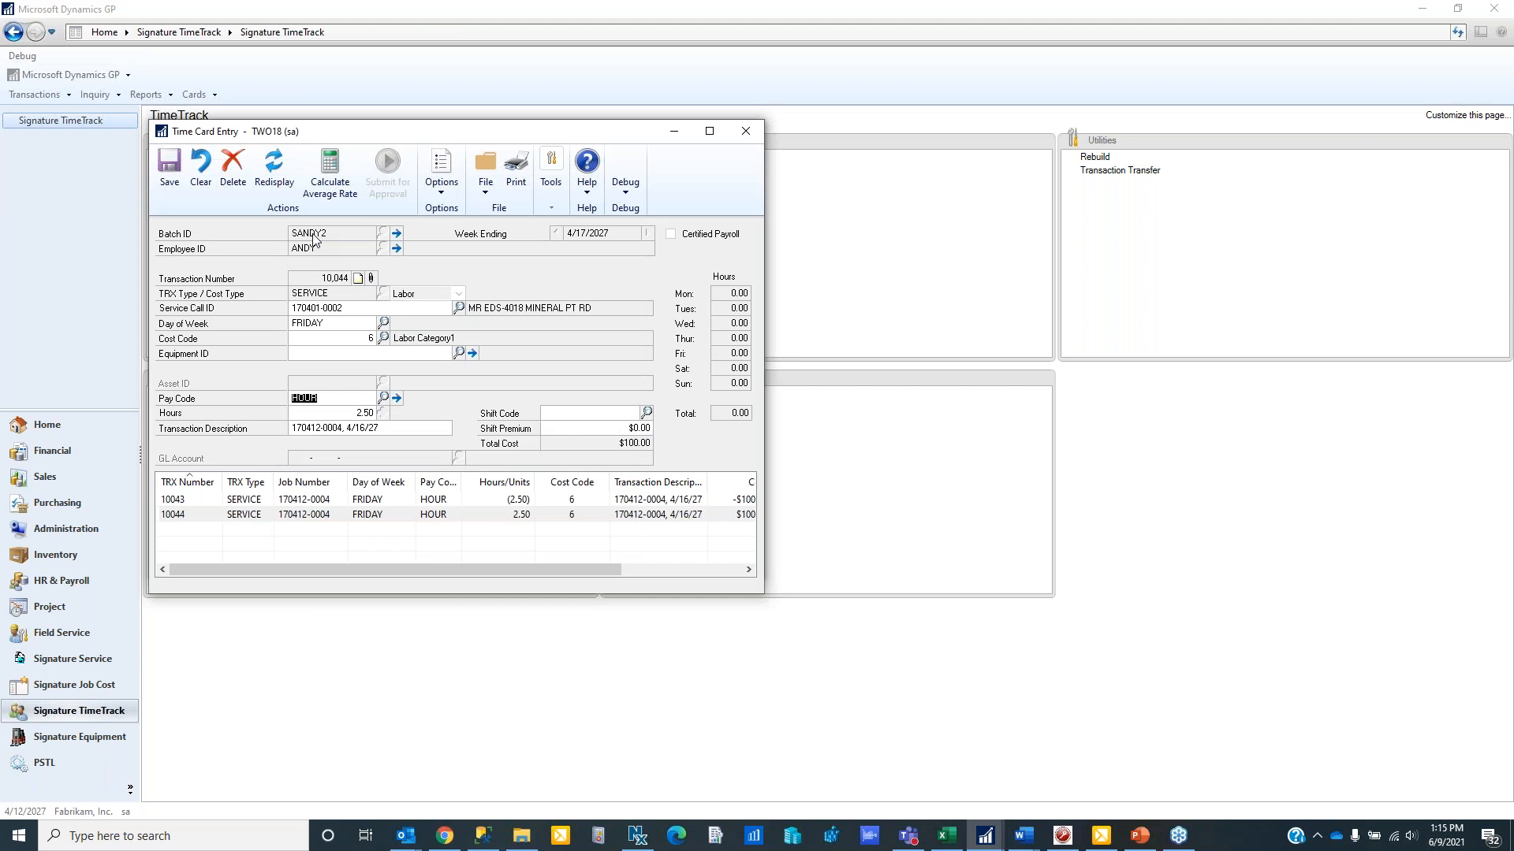
# - Set the copied entry's hours to 3.00, save it, and close the Time Card Entry and Time Card History windows
pyautogui.click(337, 417)
pyautogui.write('3')
pyautogui.press('Tab')
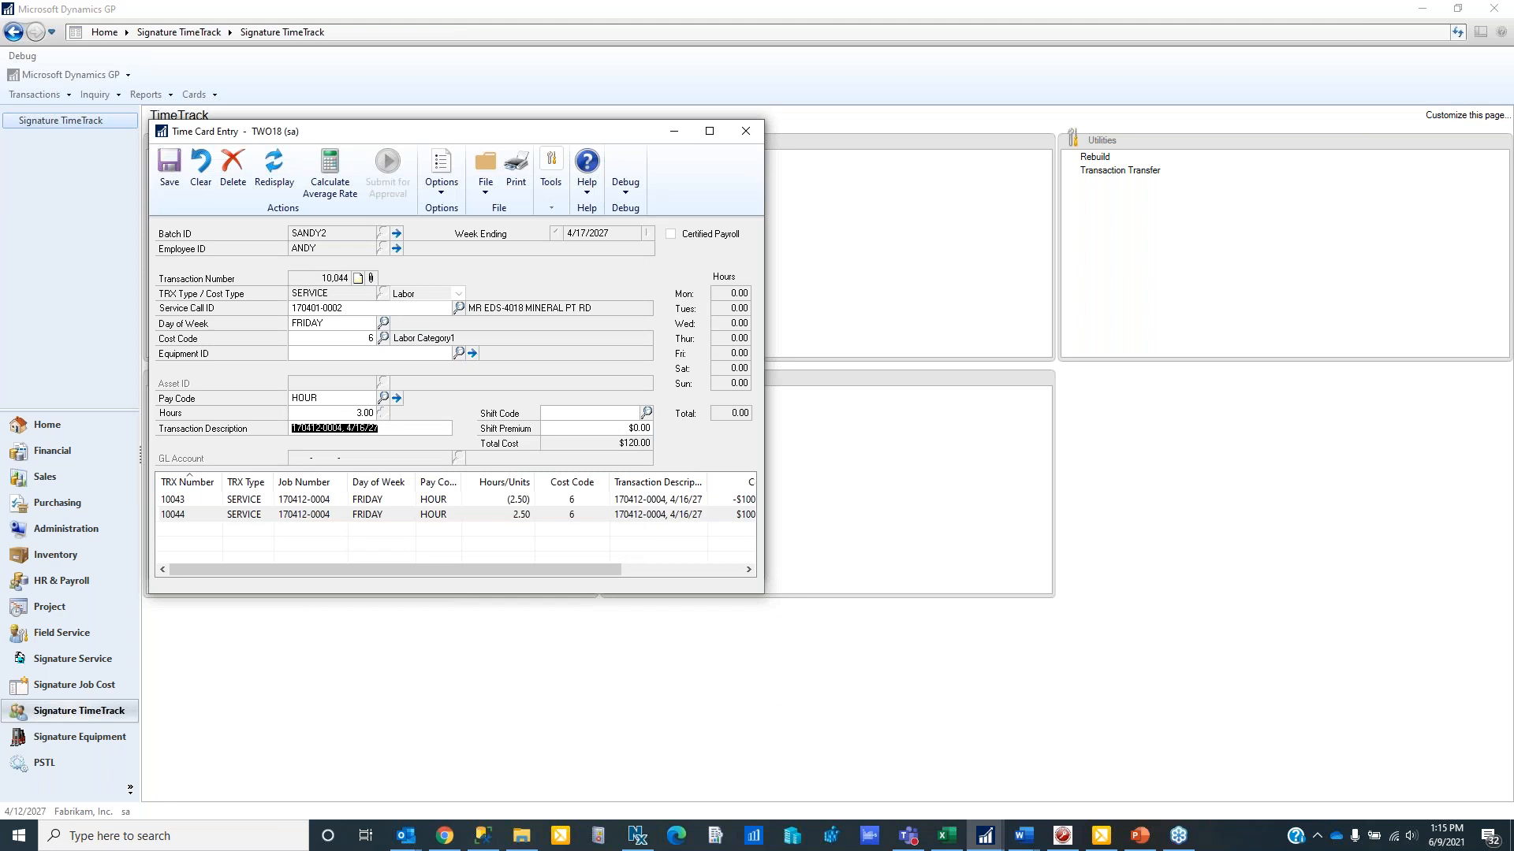
pyautogui.click(165, 181)
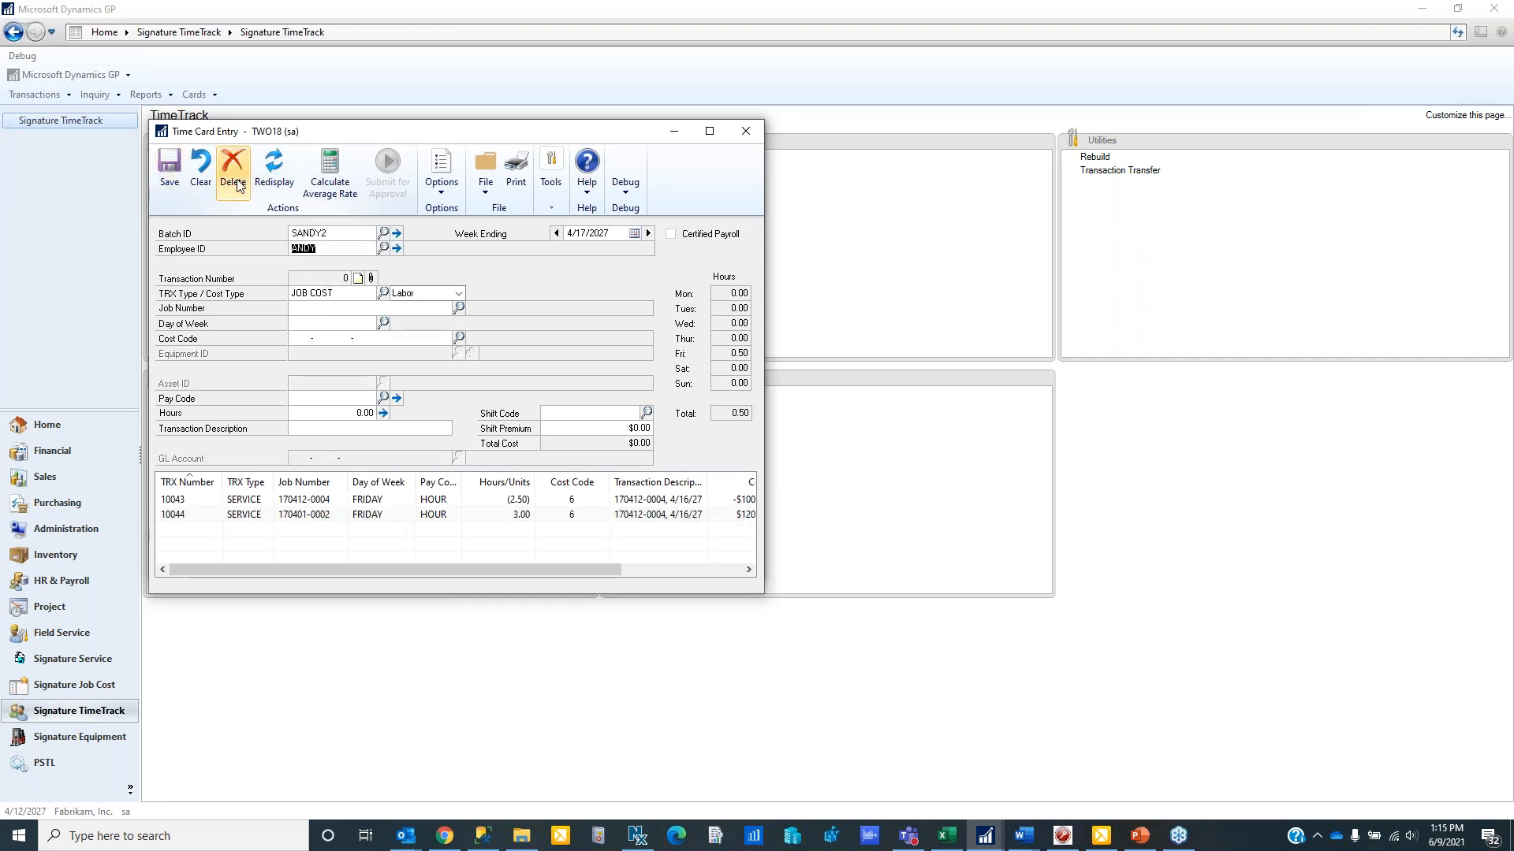
pyautogui.click(745, 134)
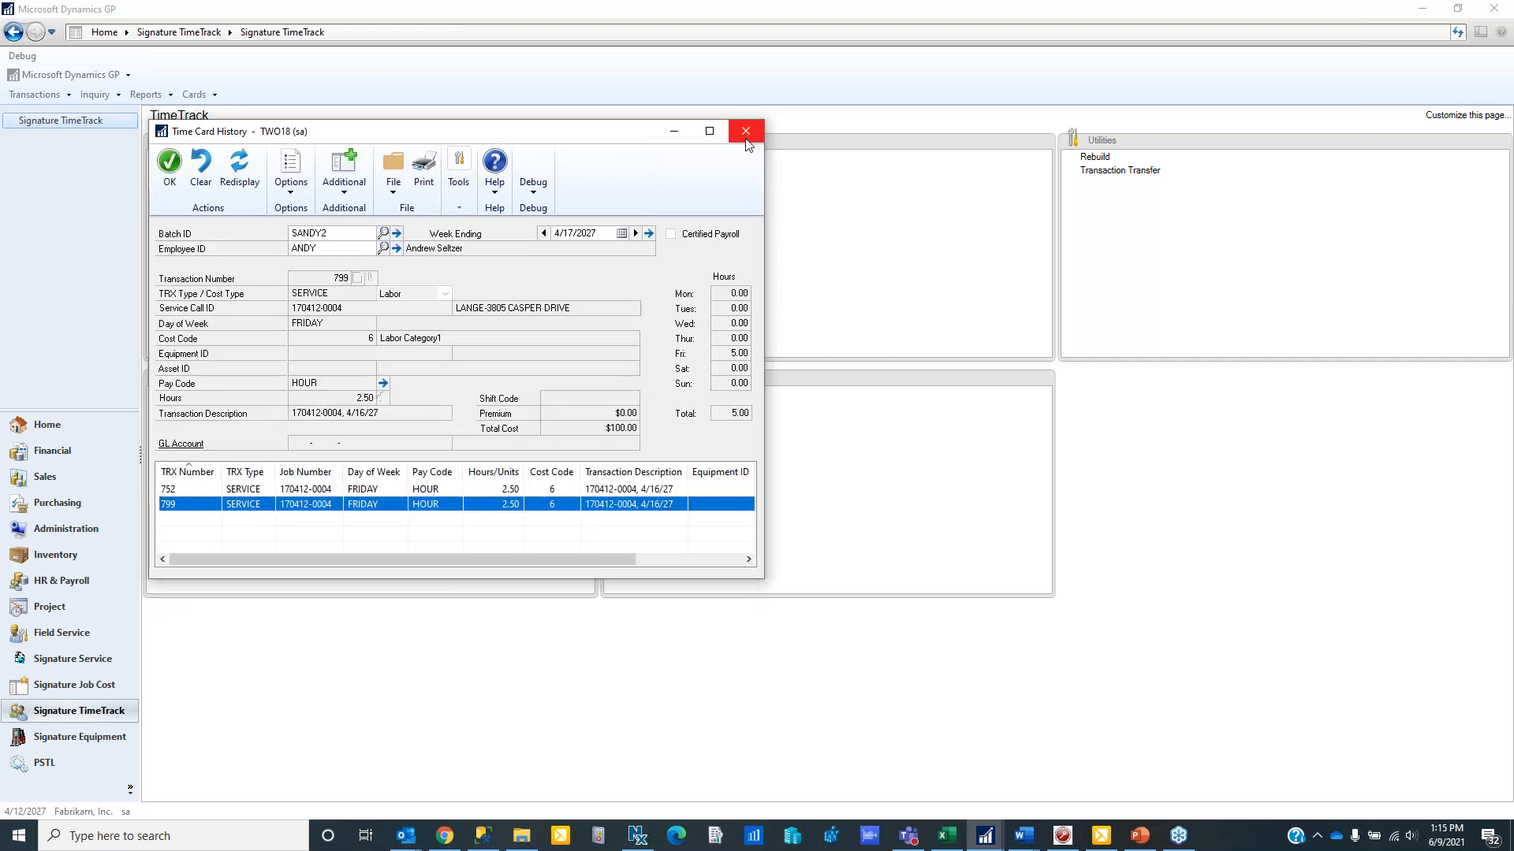
pyautogui.click(746, 134)
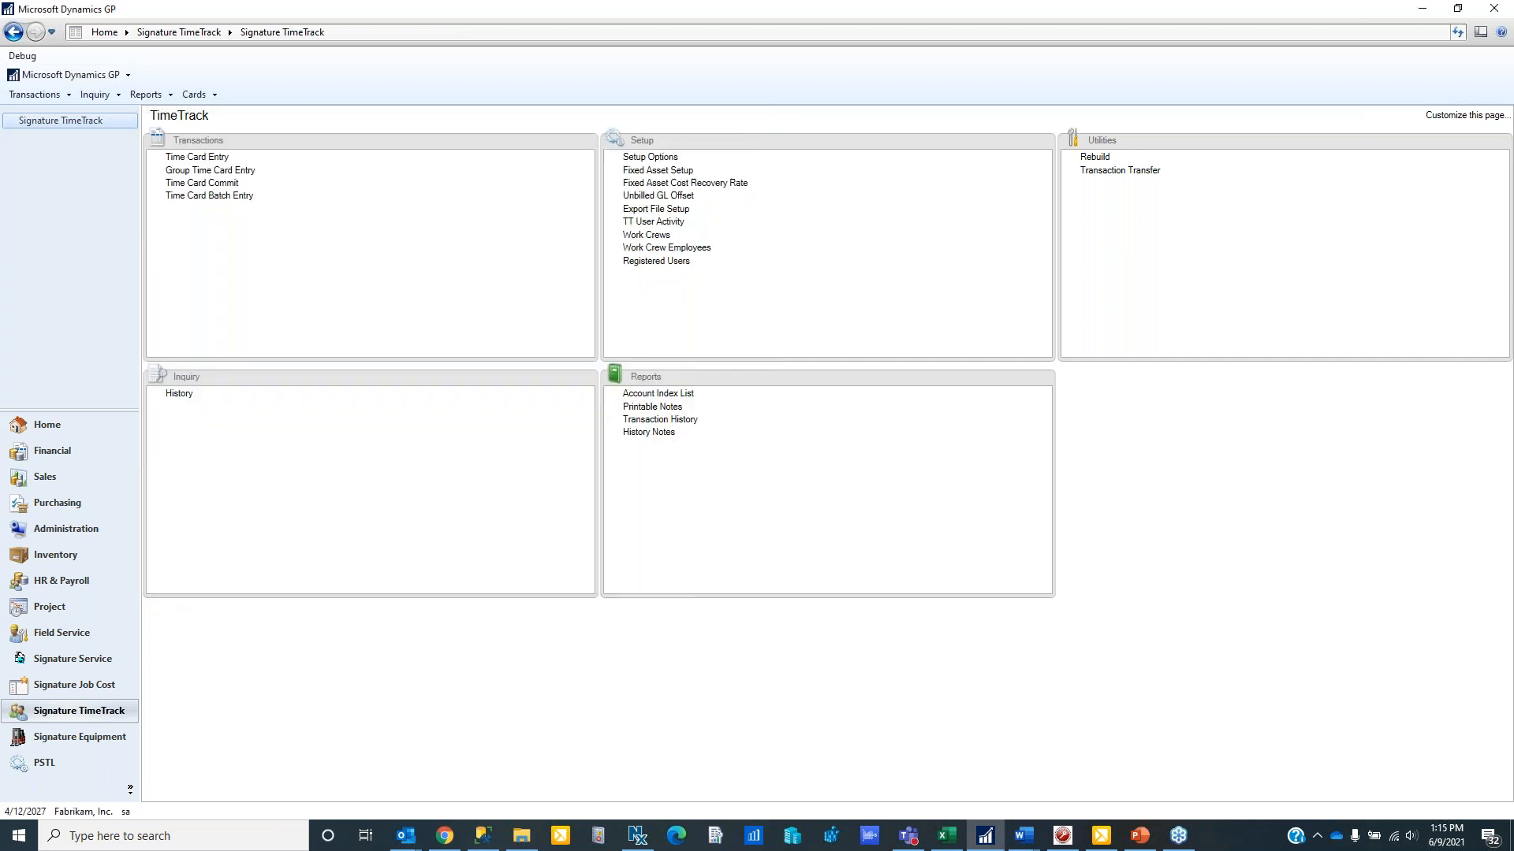
# - Open Time Card Commit, mark batch SANDY2 for commit and commit it
pyautogui.click(201, 182)
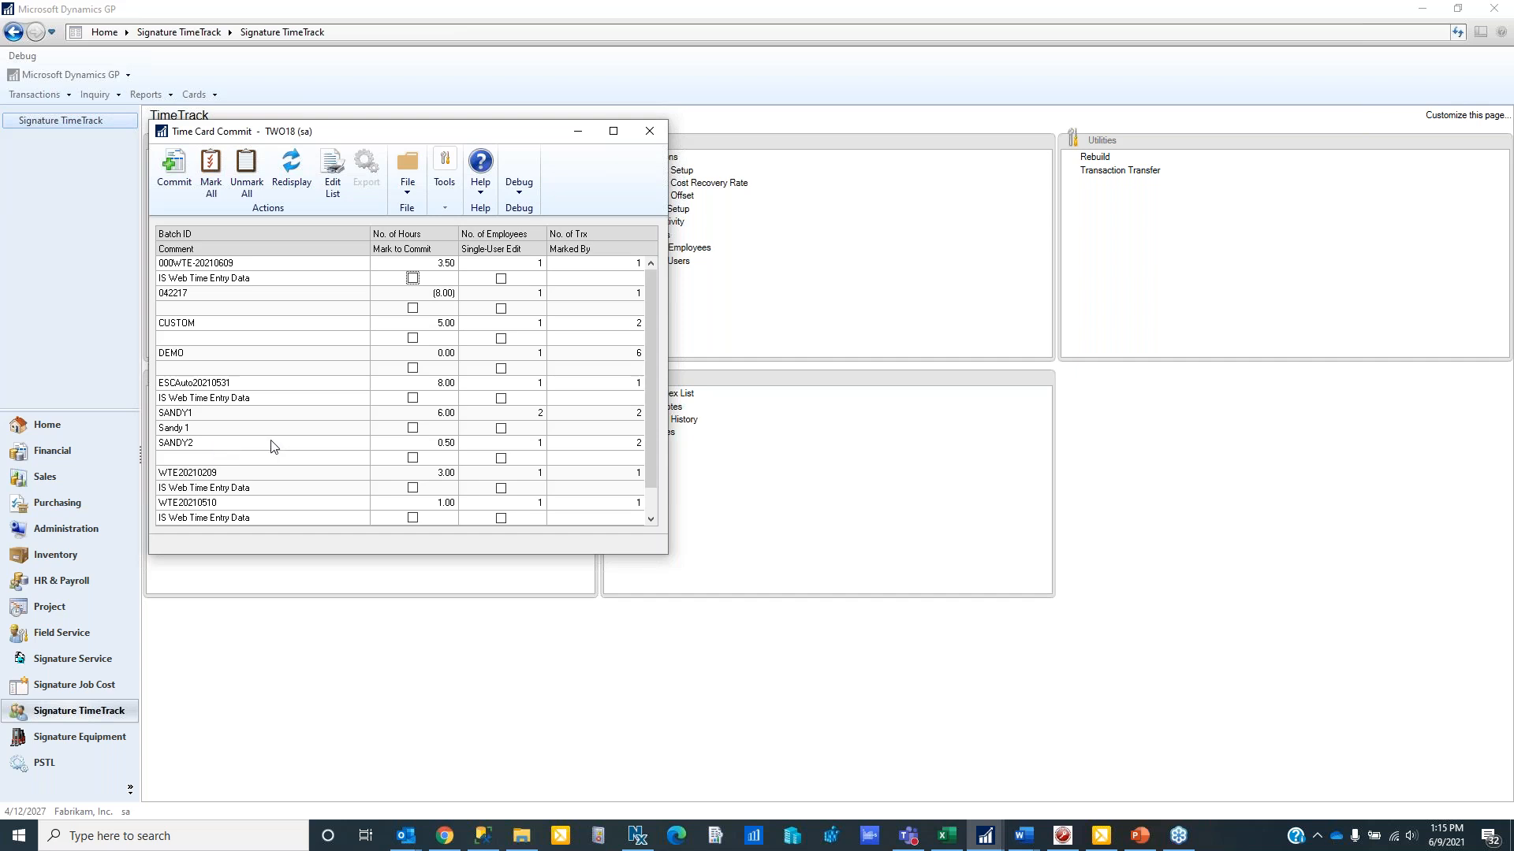
pyautogui.click(412, 458)
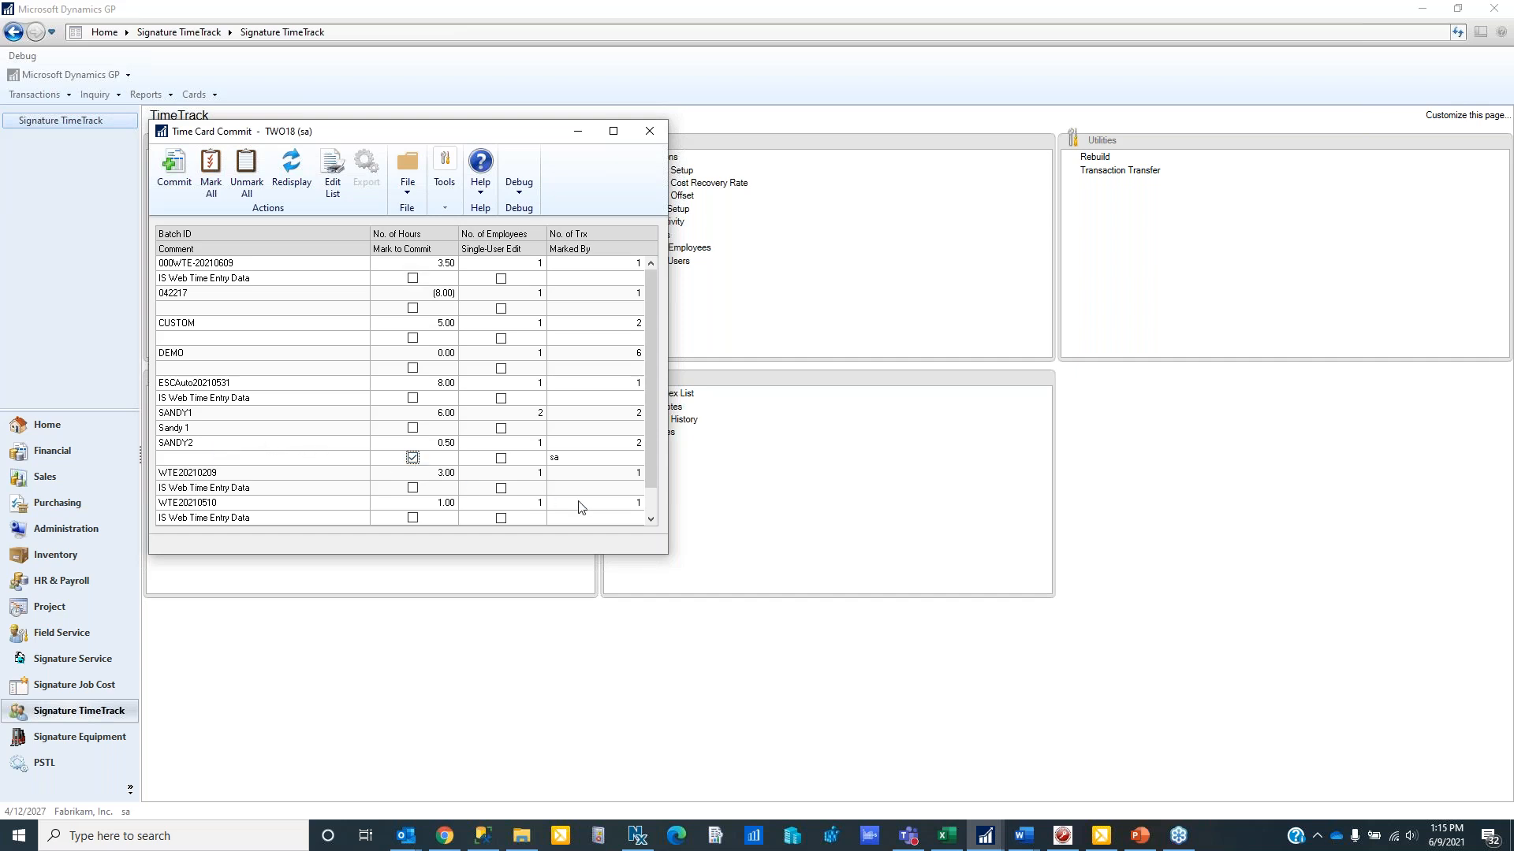
pyautogui.click(180, 185)
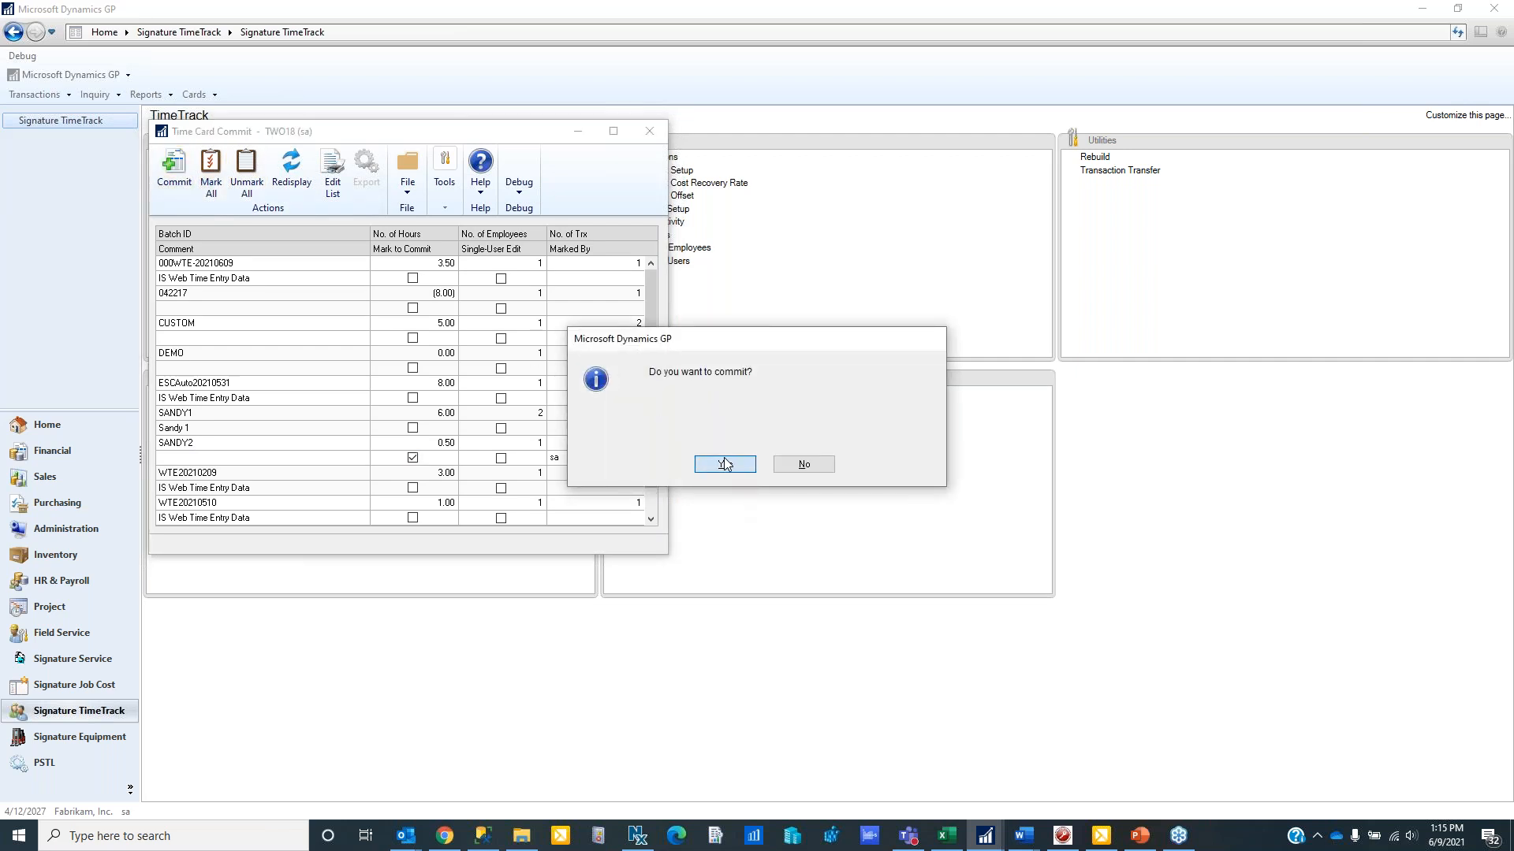
pyautogui.click(724, 463)
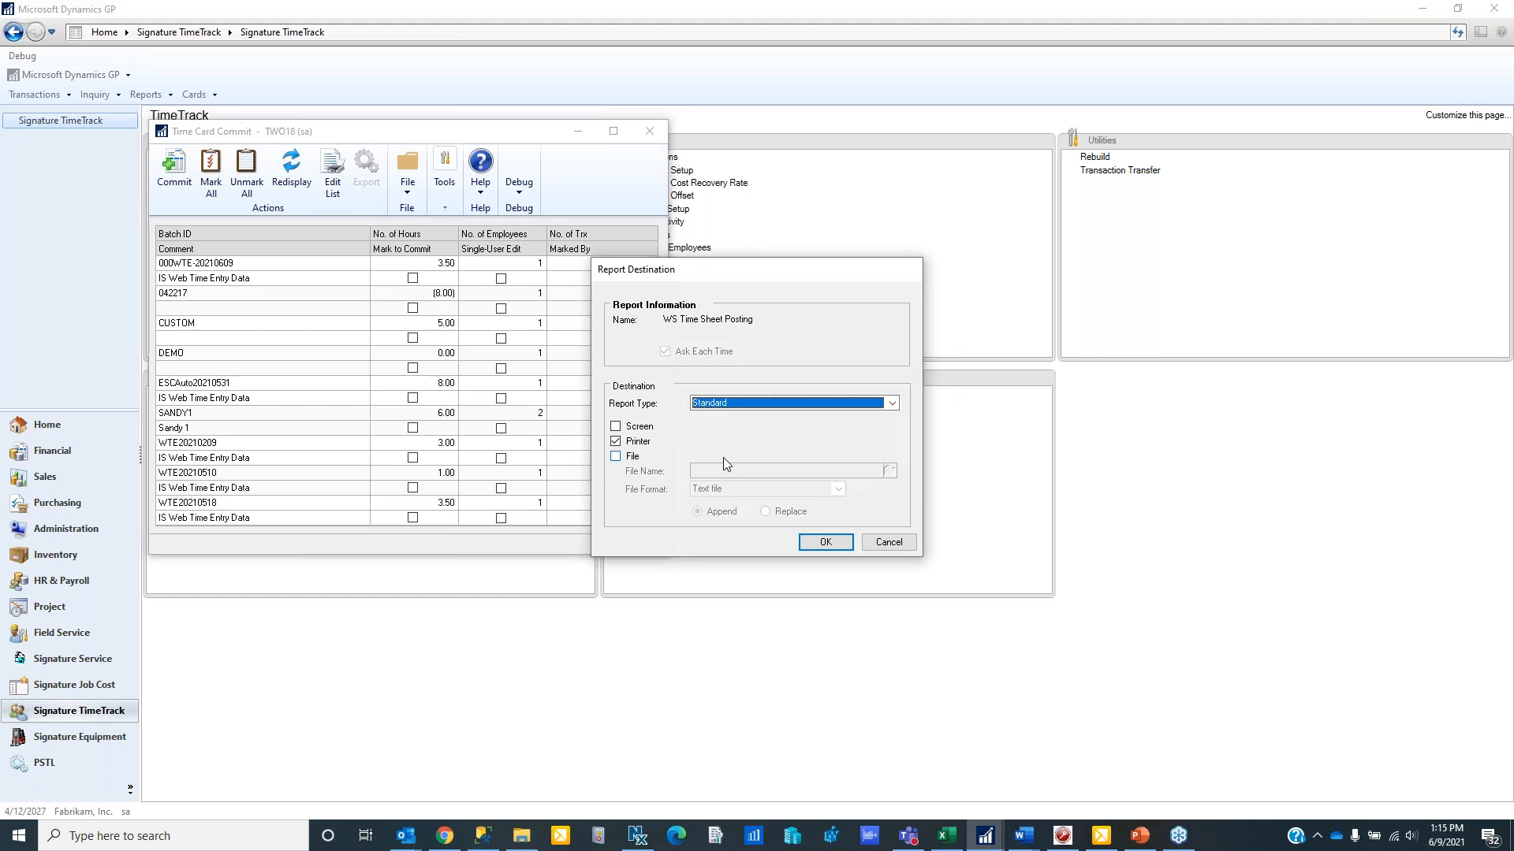
# - Output the SANDY2 posting report to screen instead of the printer, review it, and close the report and Time Card Commit
pyautogui.click(616, 426)
pyautogui.click(616, 441)
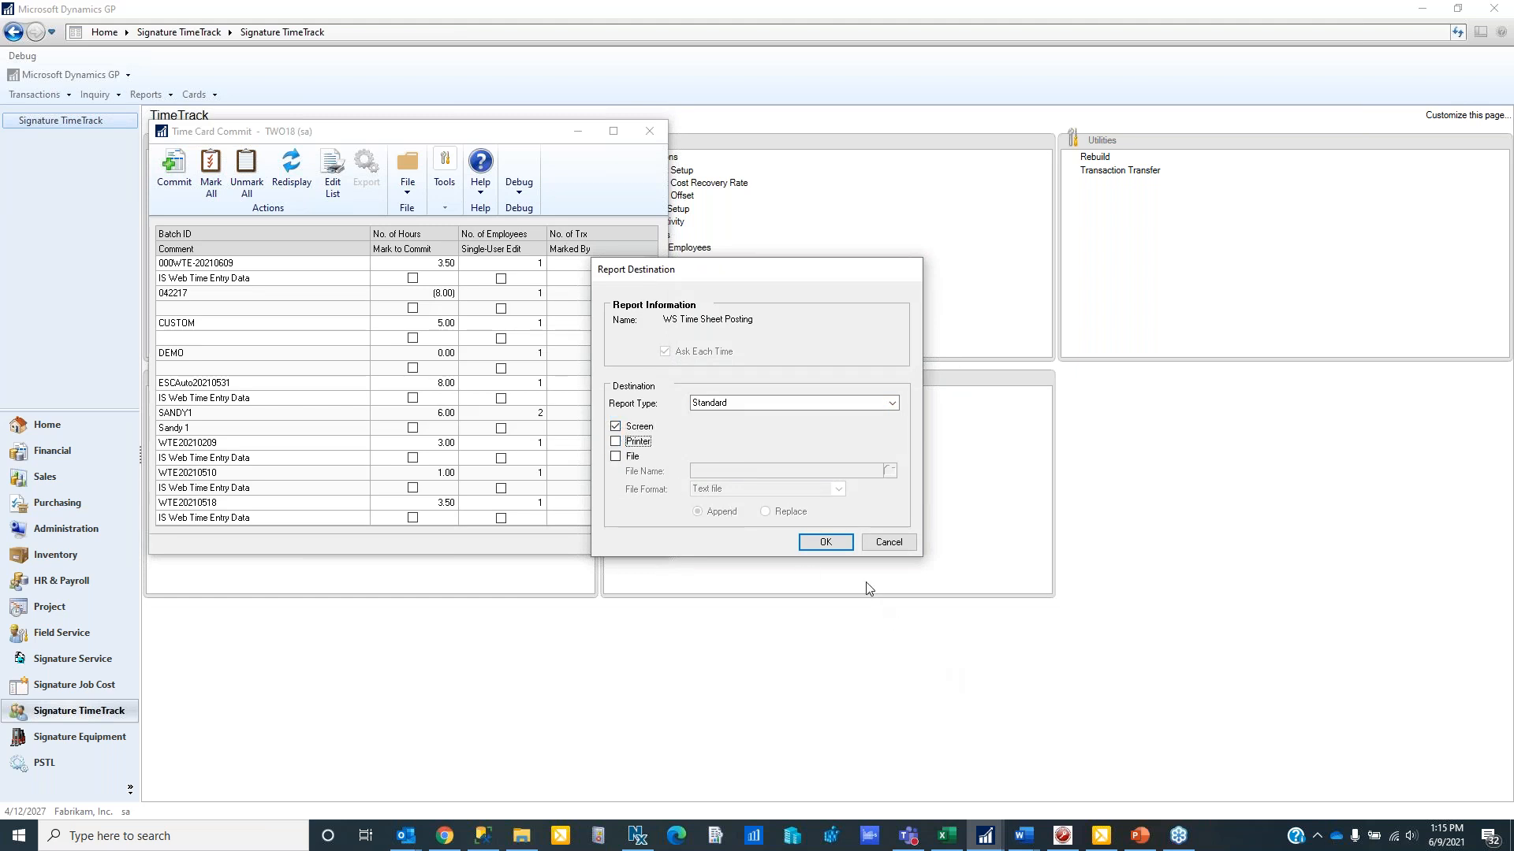
pyautogui.click(839, 544)
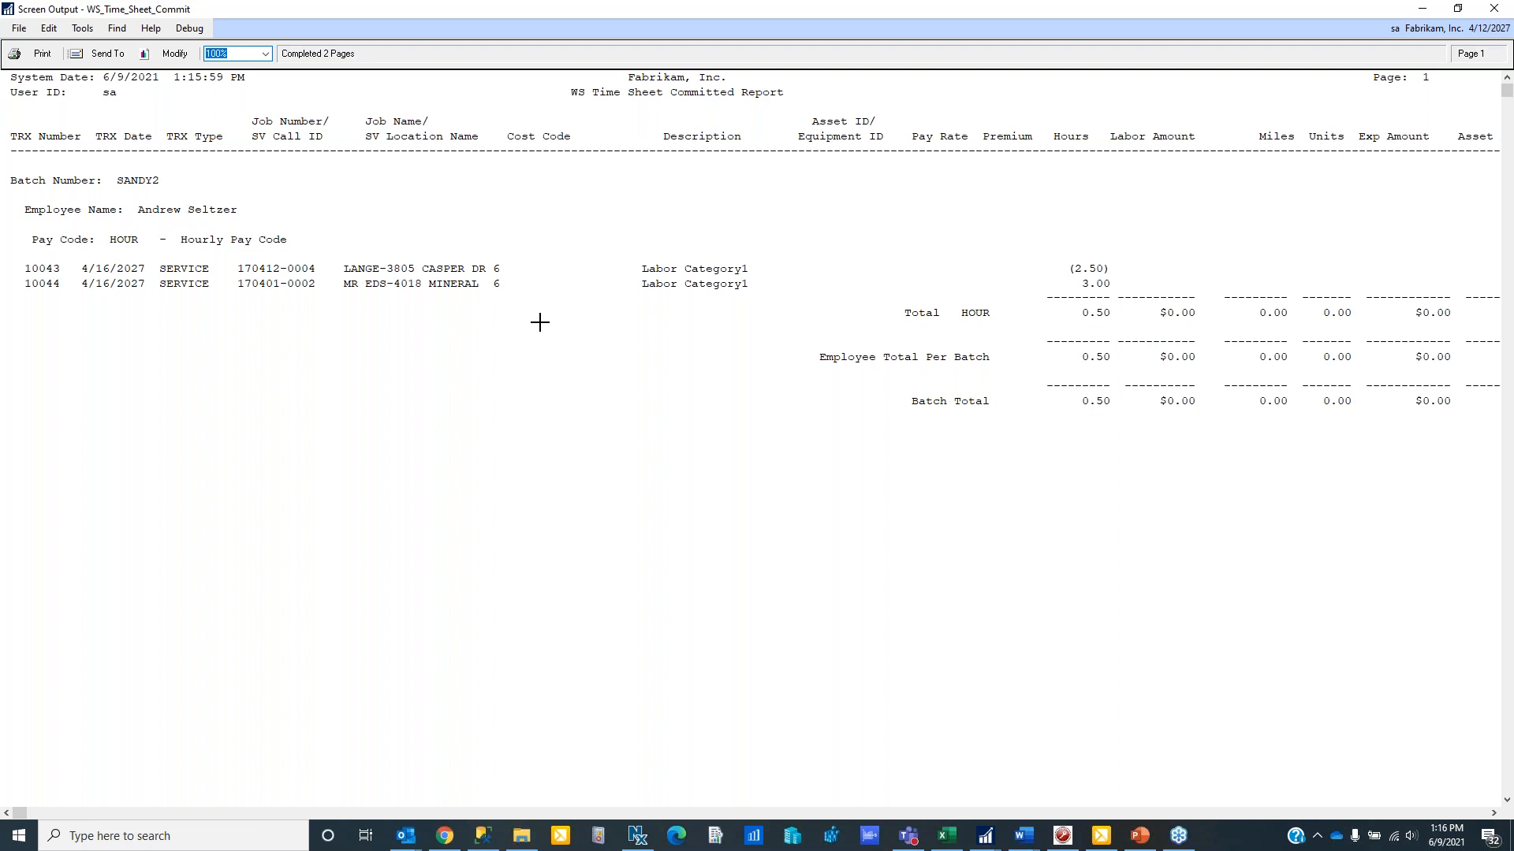
pyautogui.click(1493, 11)
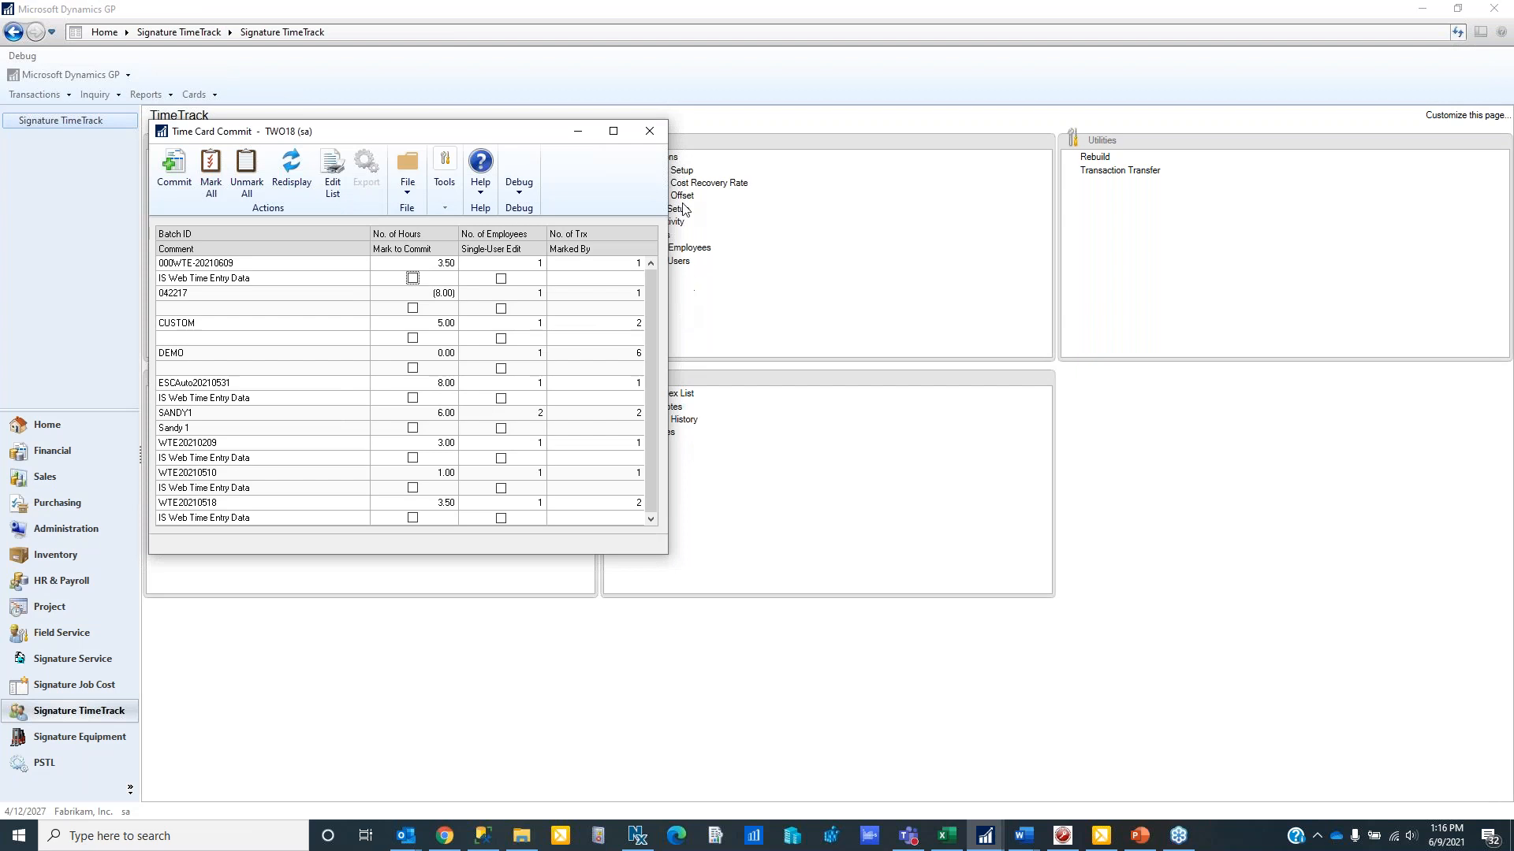
pyautogui.click(640, 144)
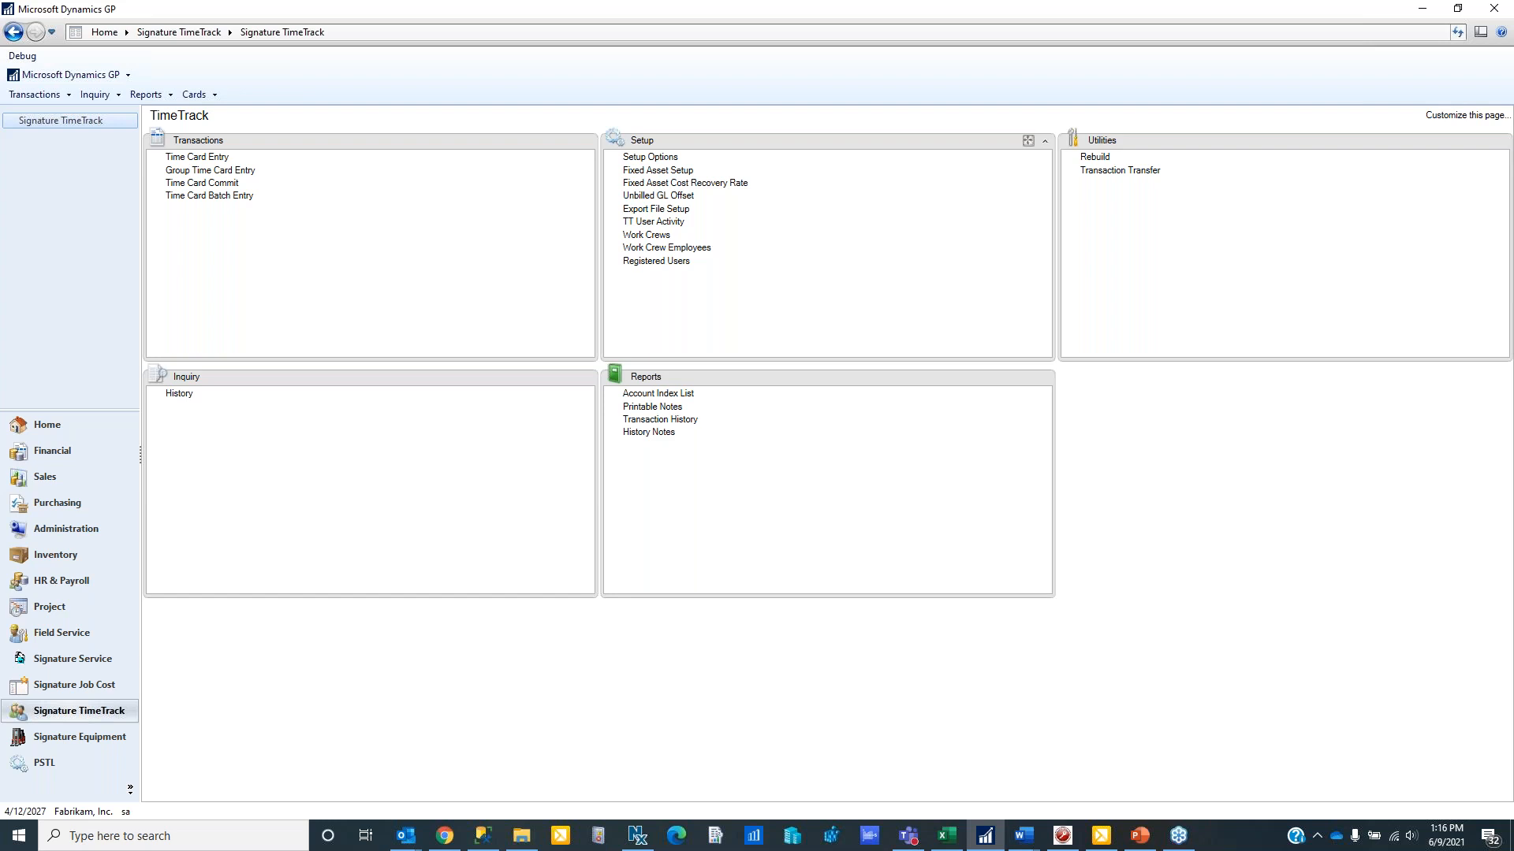
pyautogui.moveTo(486, 846)
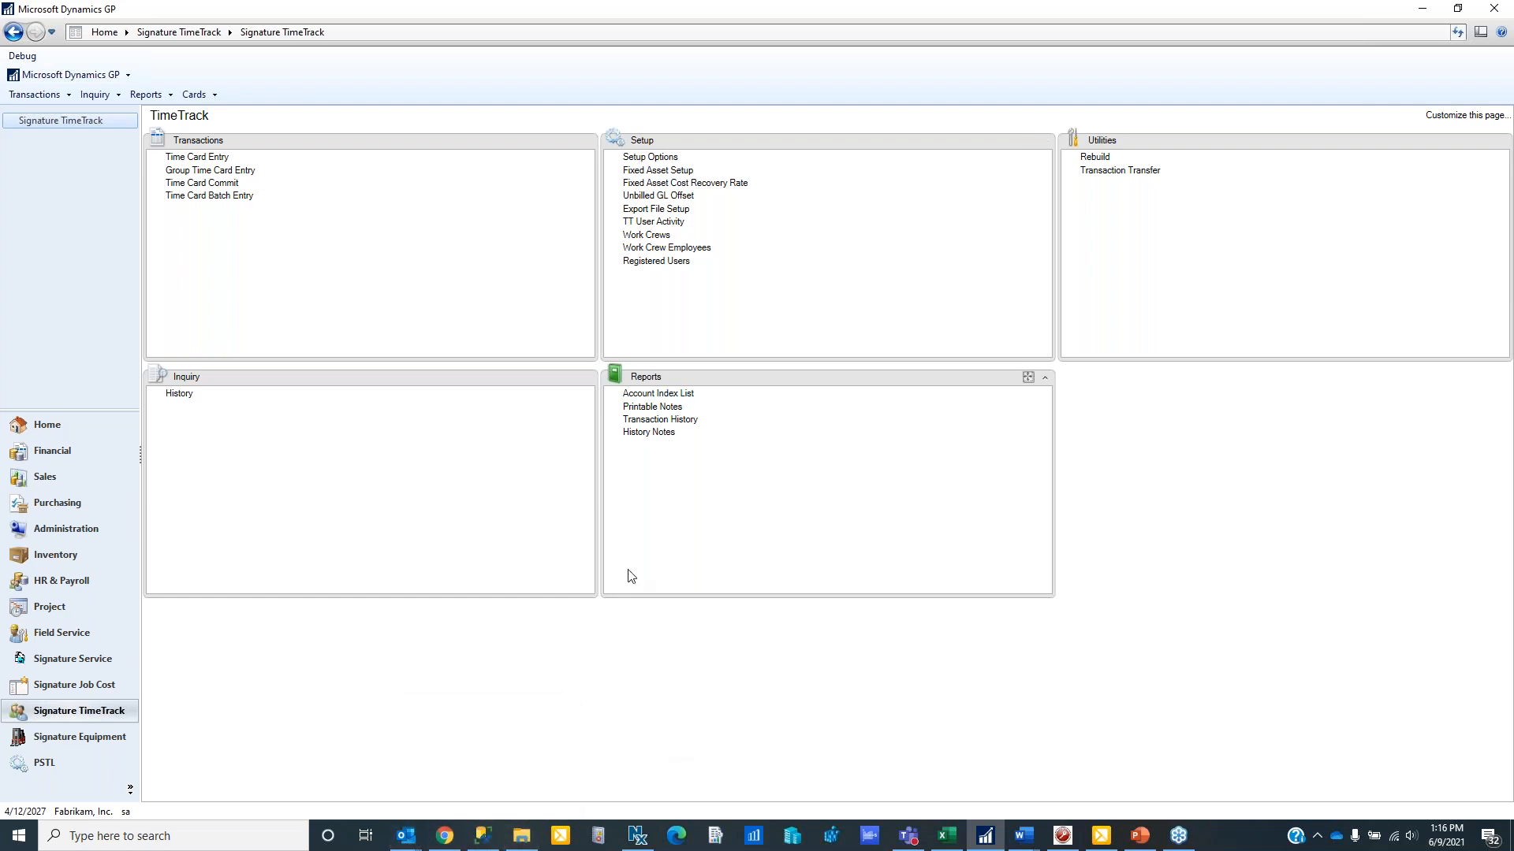